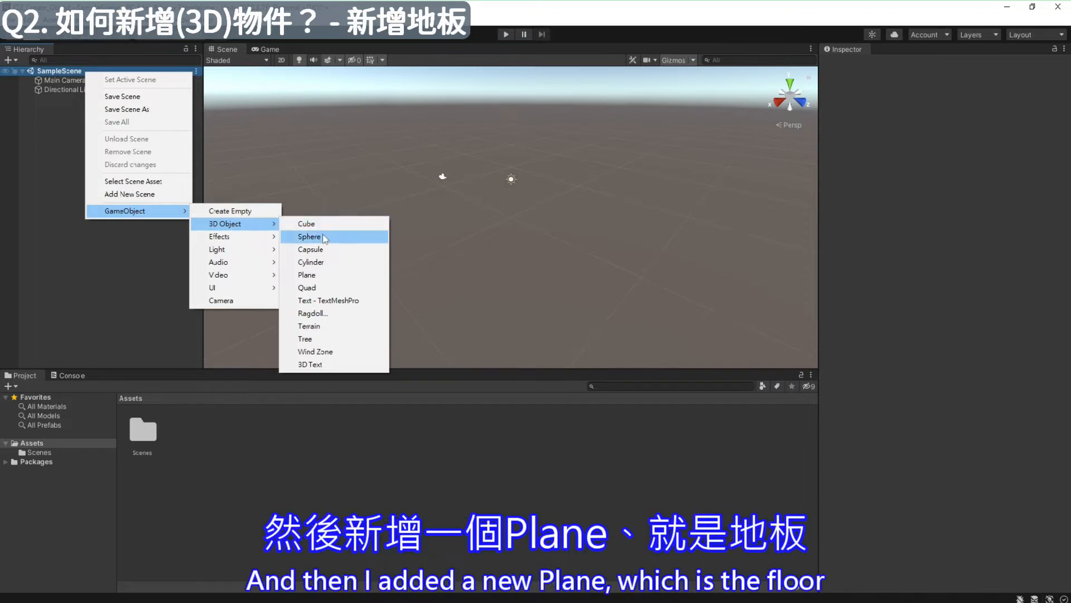
- Add a Plane object to SampleScene as the floor and leave it deselected
click(323, 276)
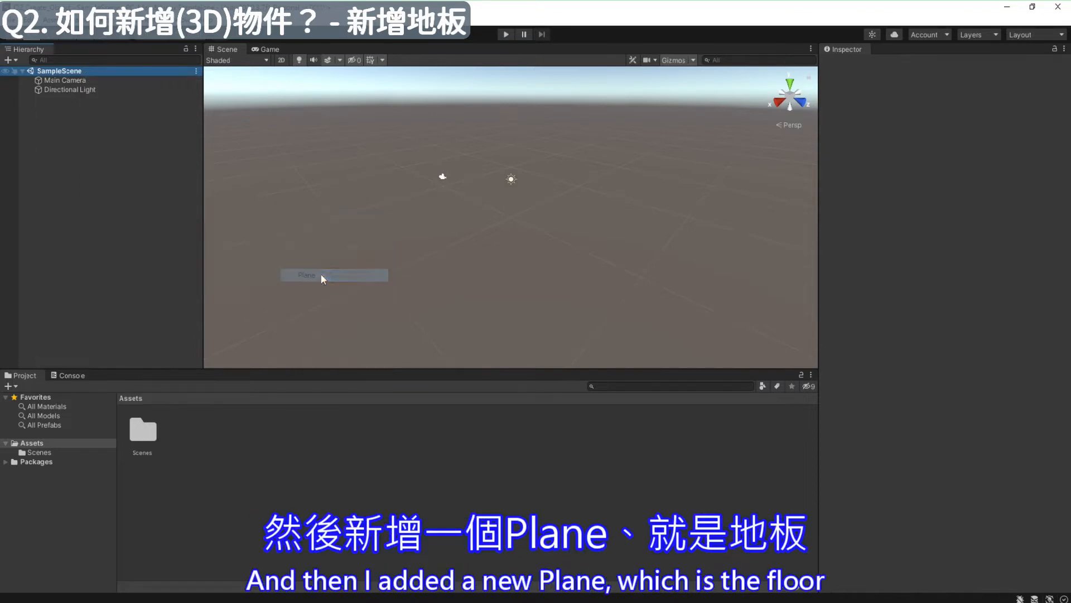
scroll(439, 162, up, 3)
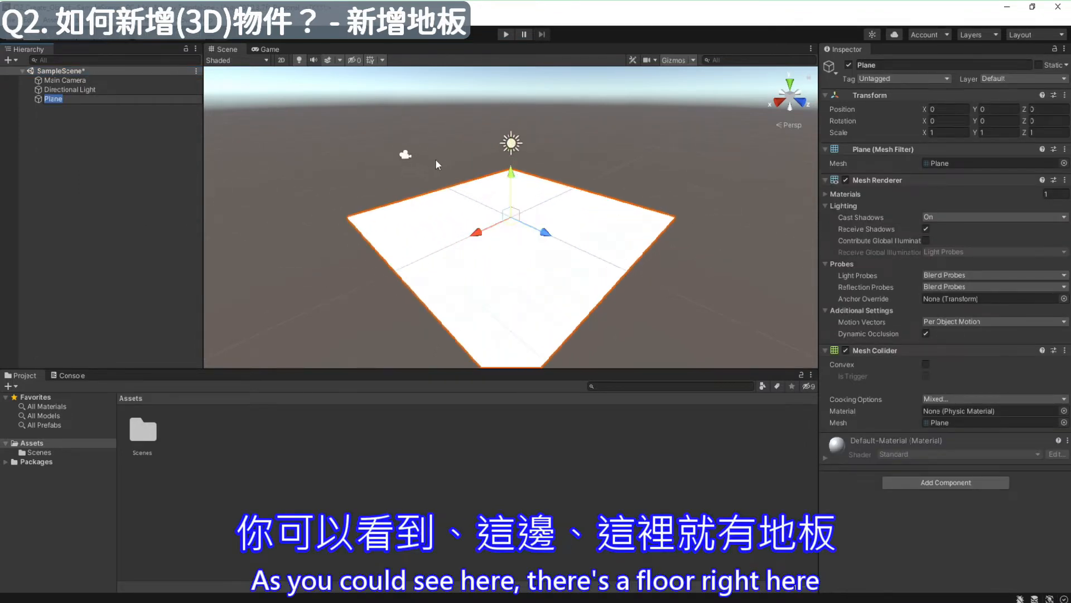
click(283, 150)
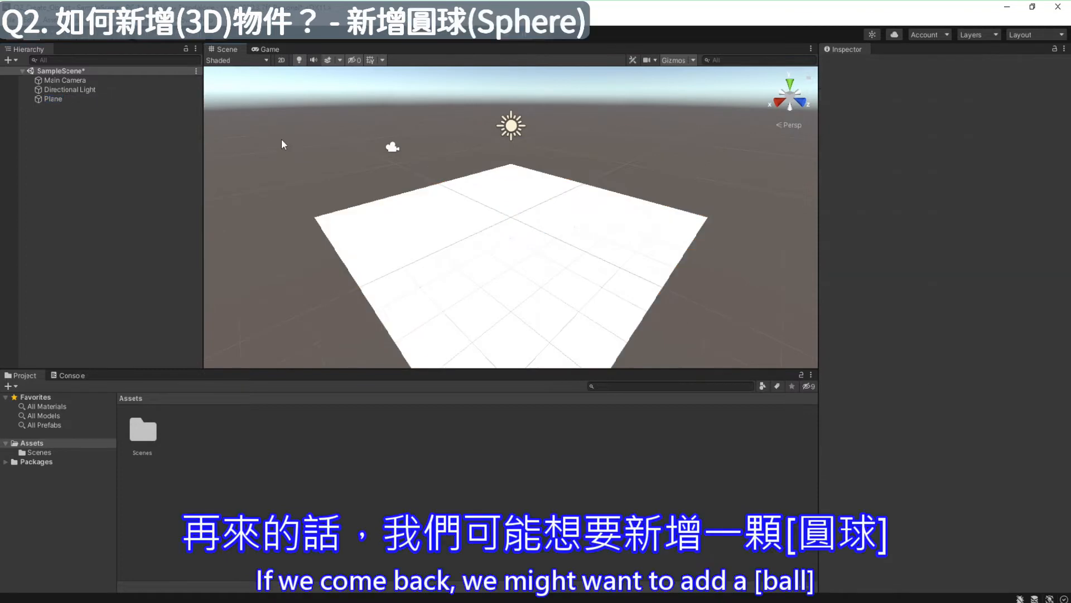
- Add a Sphere to SampleScene and raise it above the floor to a Y position of about 1.25
right_click(74, 72)
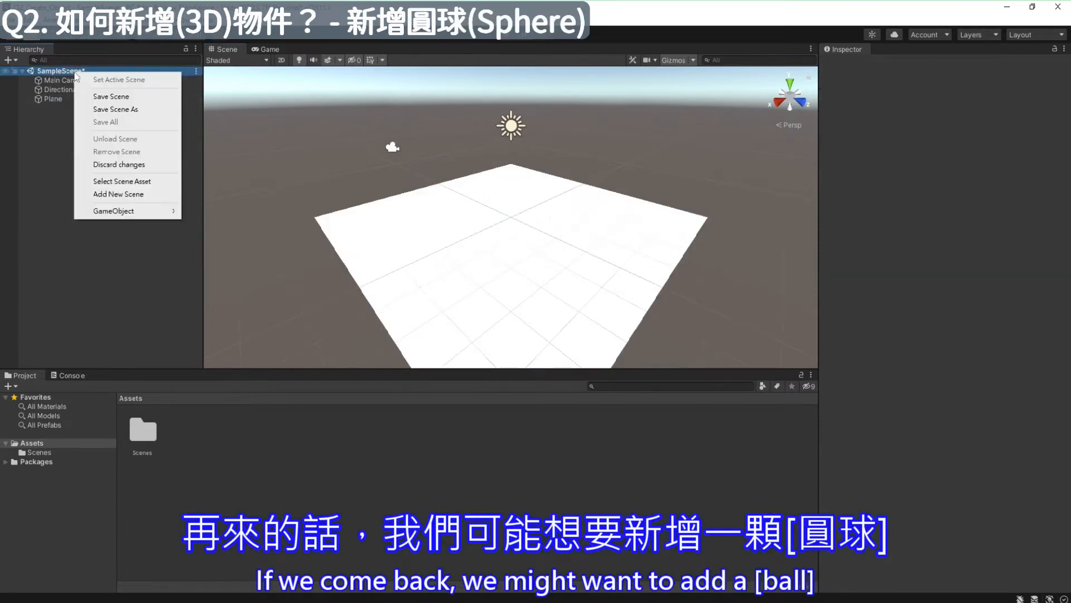
mouse_move(93, 211)
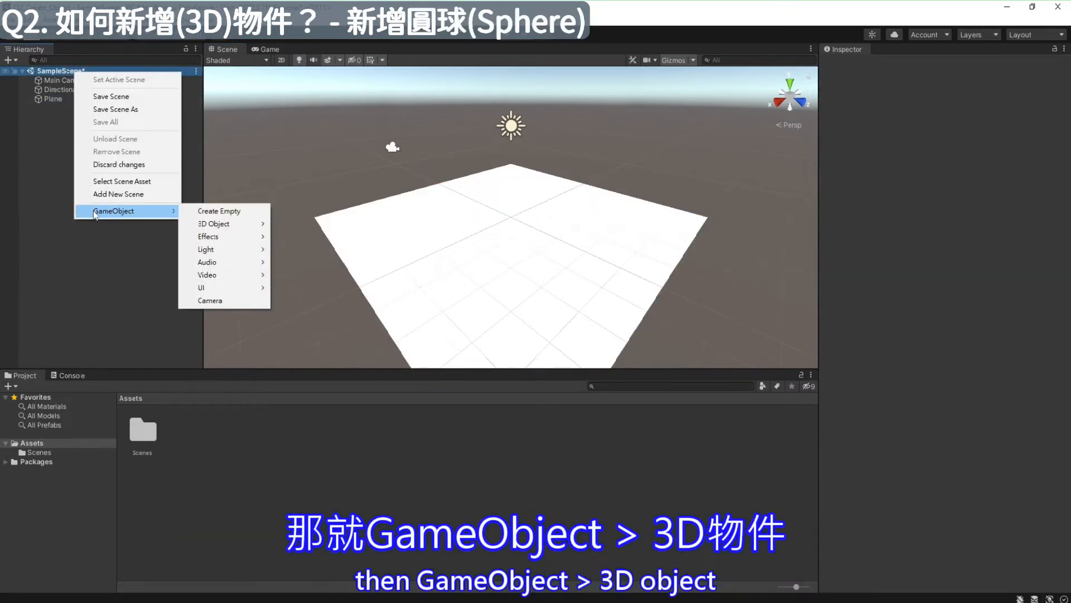
mouse_move(217, 224)
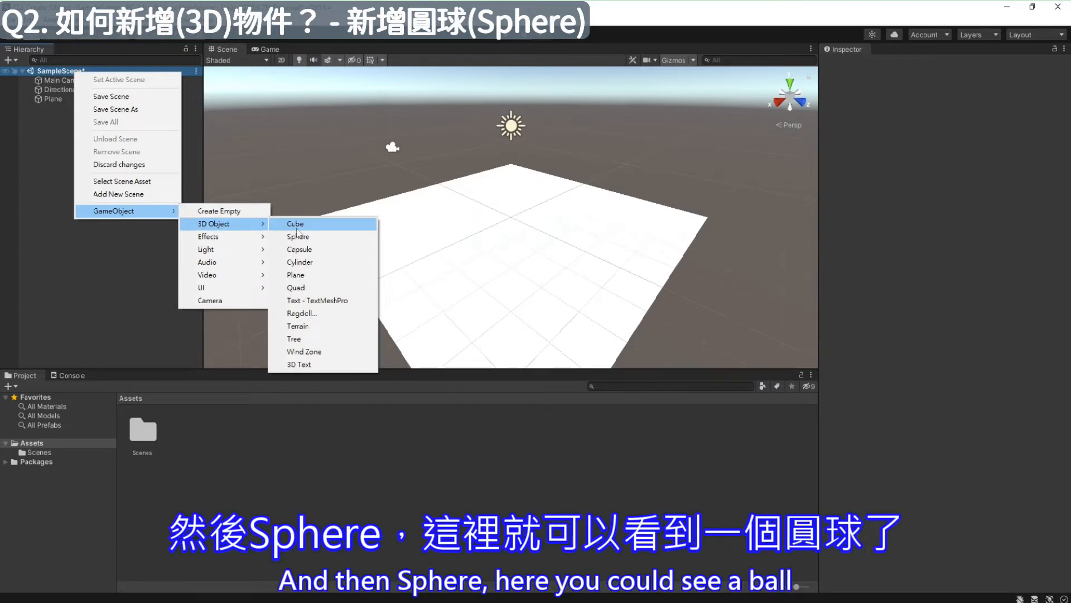
click(320, 244)
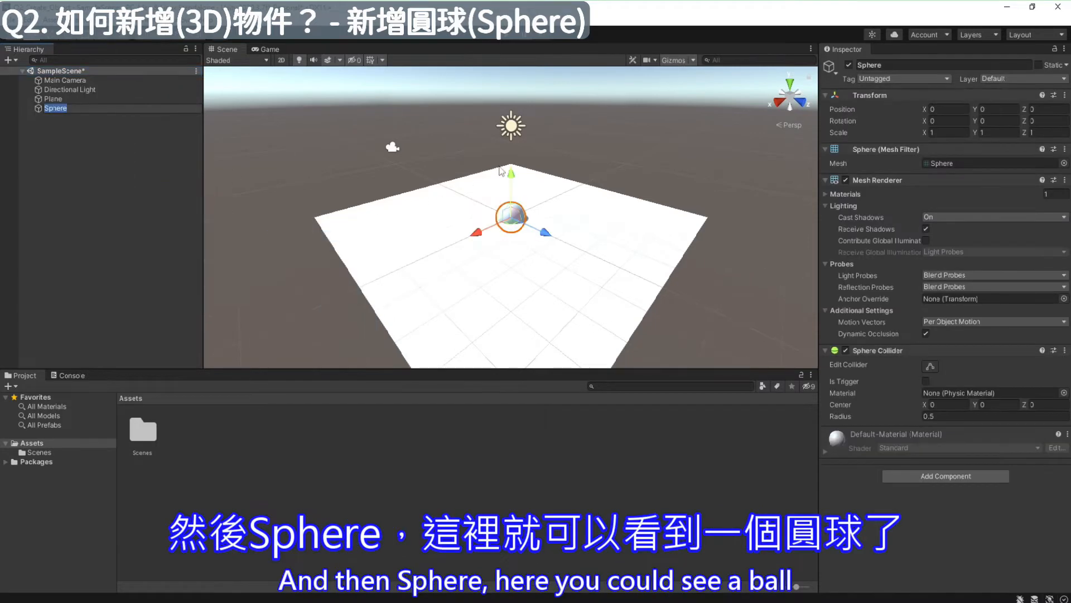
drag(511, 178, 513, 136)
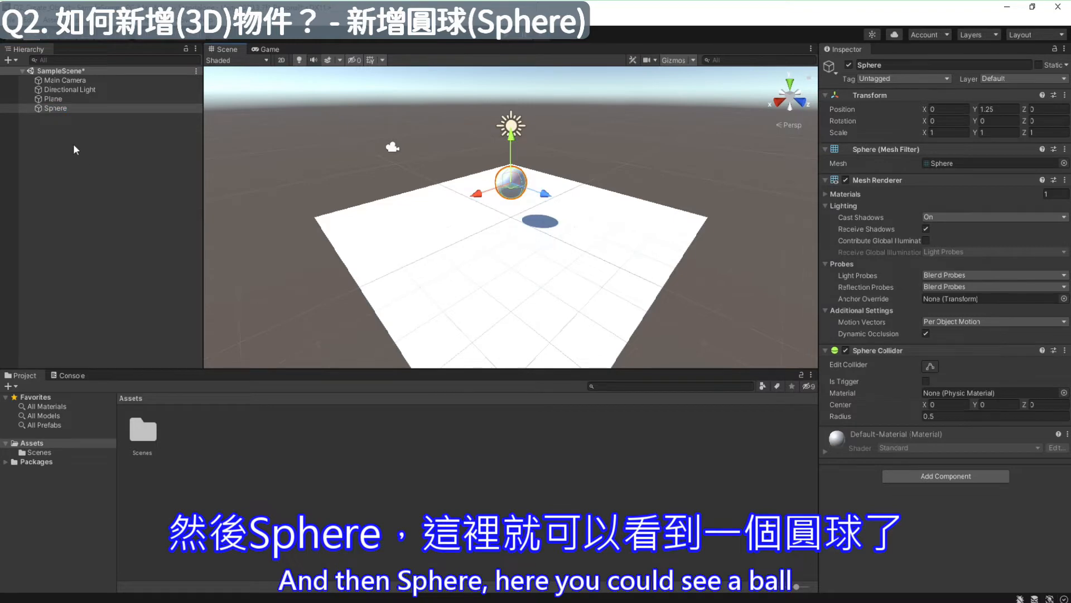
- Add a Cube, a Capsule and a Cylinder to the scene and spread them around the sphere above the floor
right_click(60, 71)
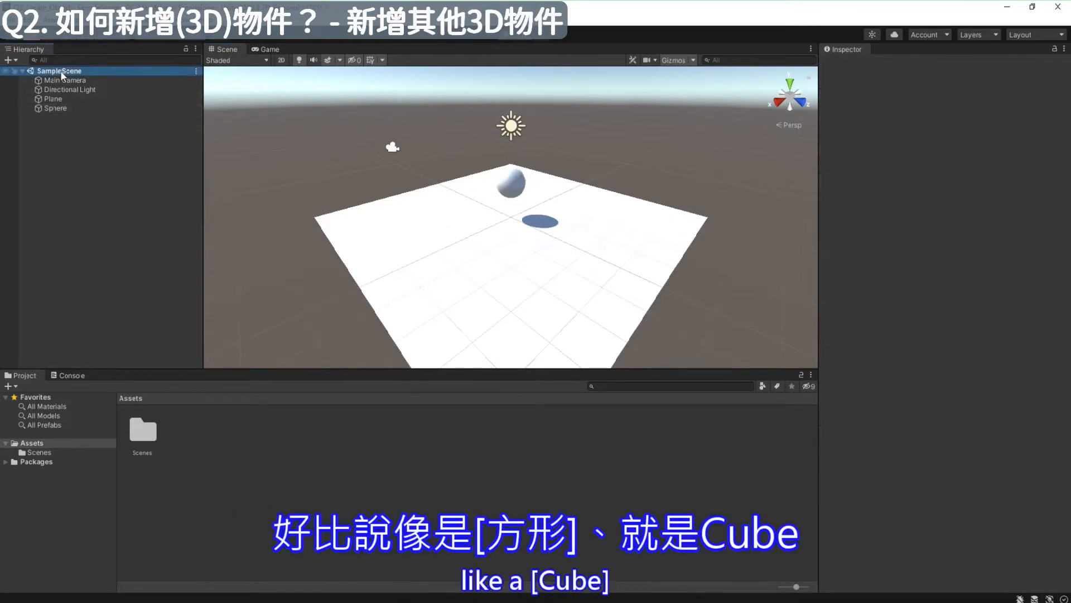
mouse_move(100, 210)
mouse_move(212, 222)
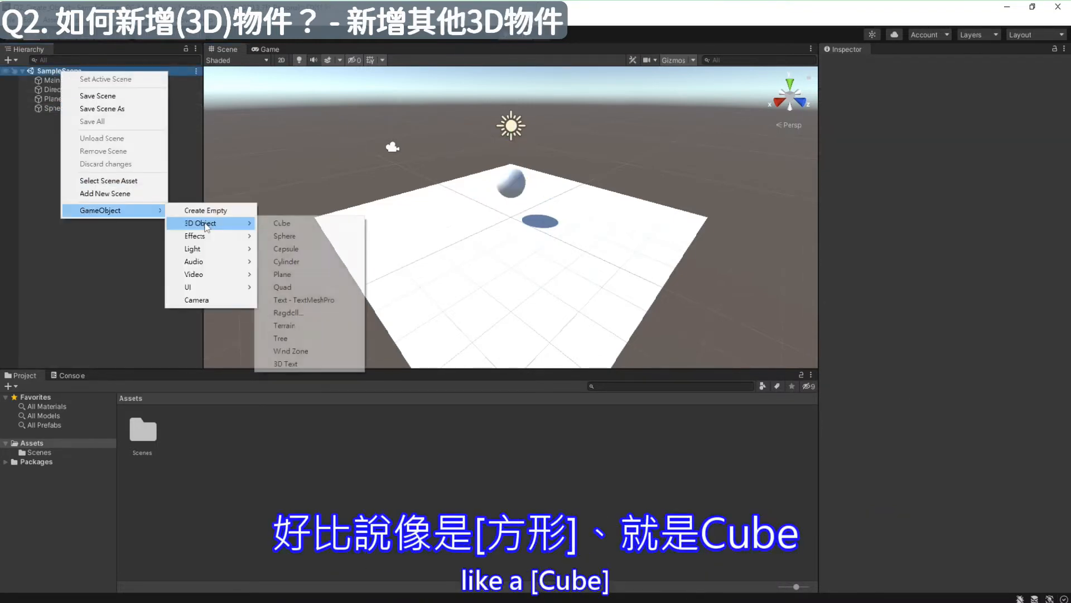
click(289, 228)
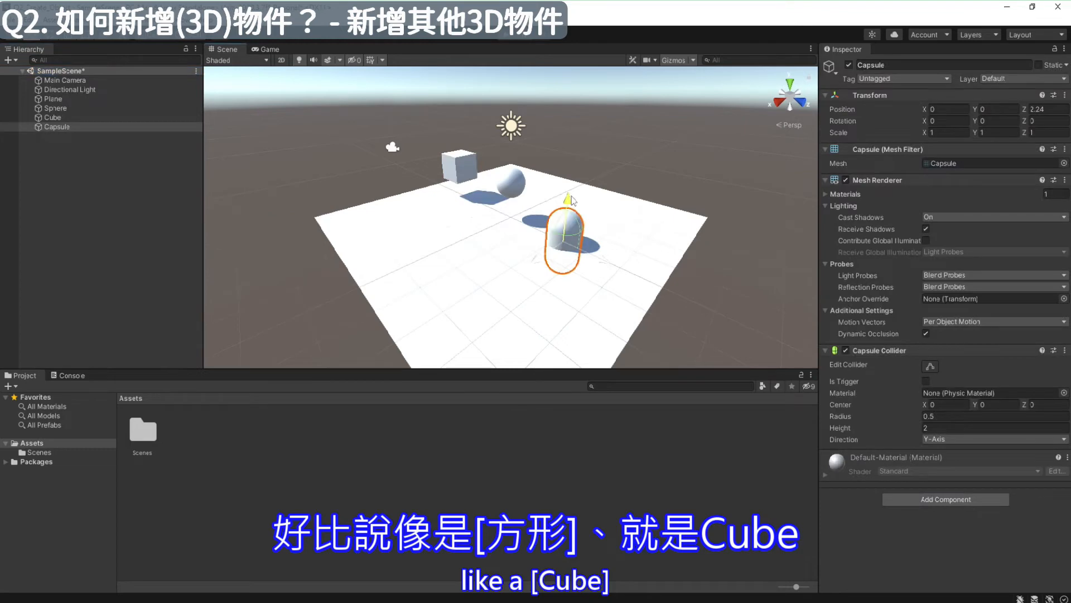
drag(549, 213, 549, 159)
right_click(95, 166)
mouse_move(145, 317)
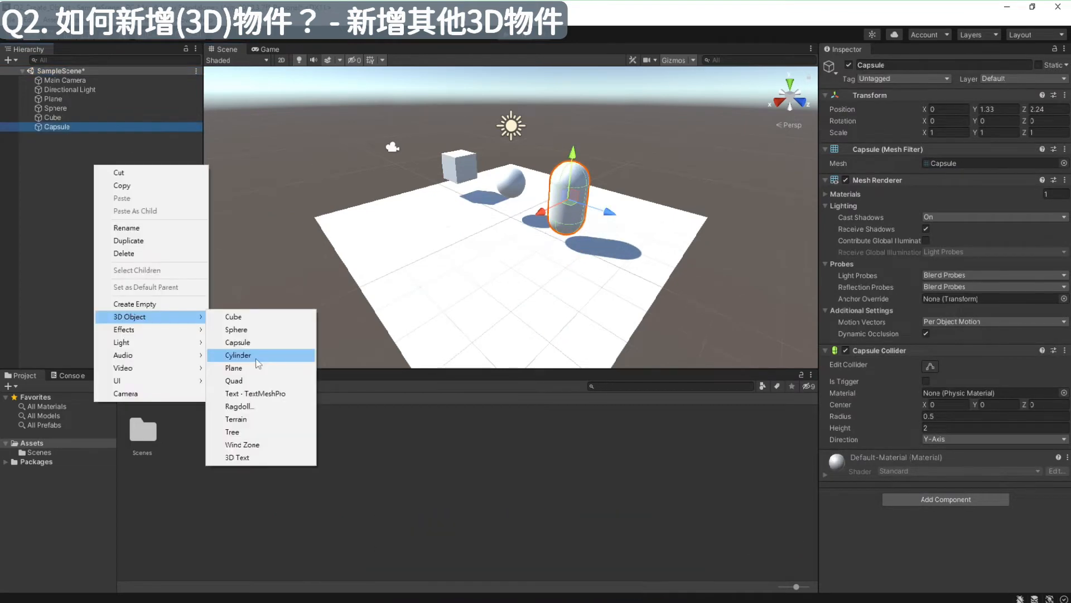
click(257, 362)
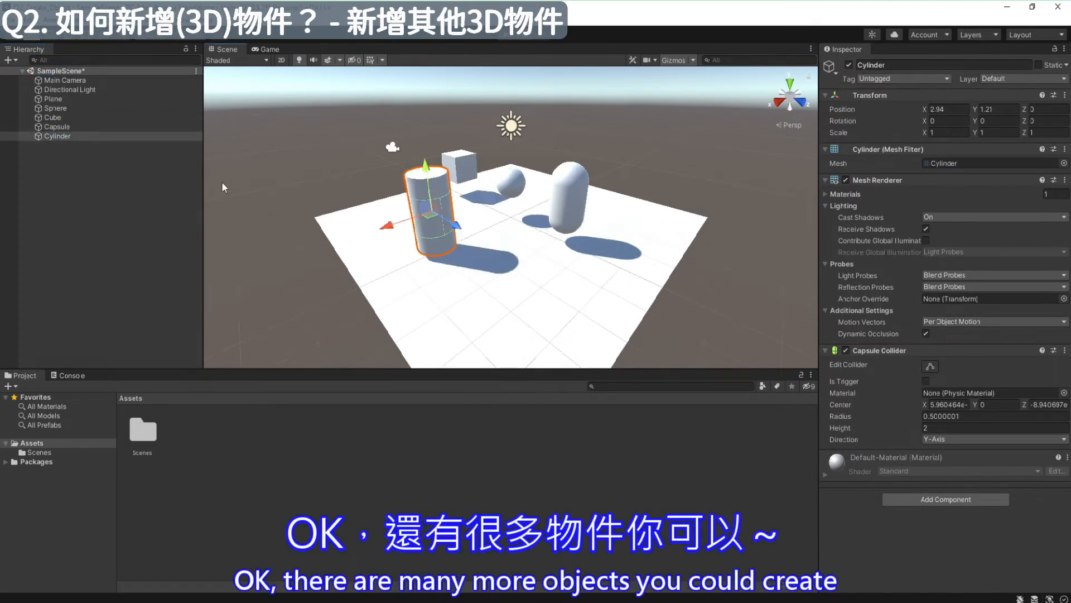
right_click(86, 147)
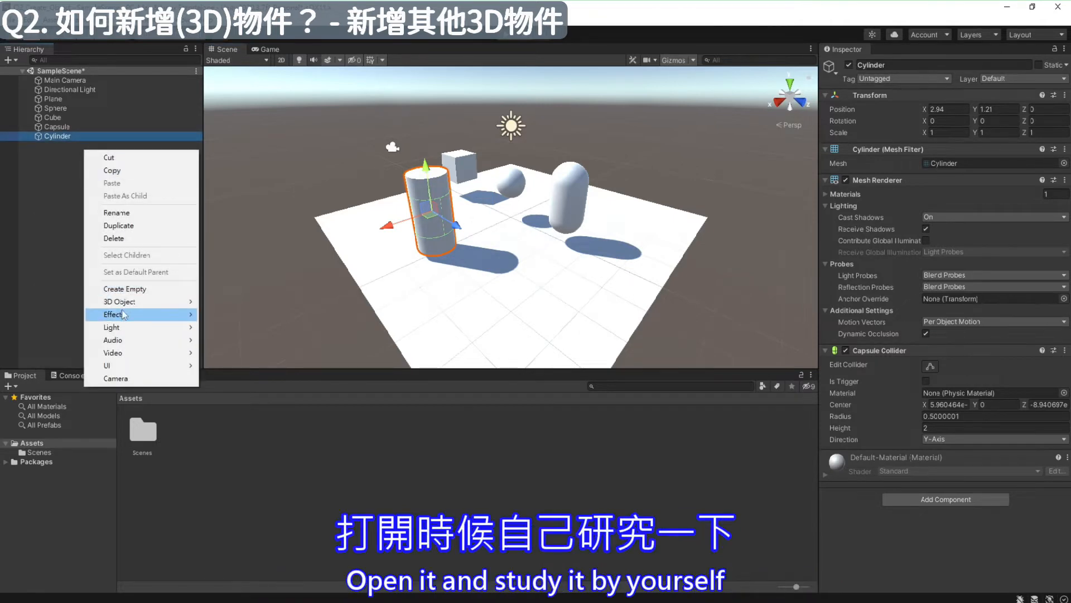
mouse_move(145, 301)
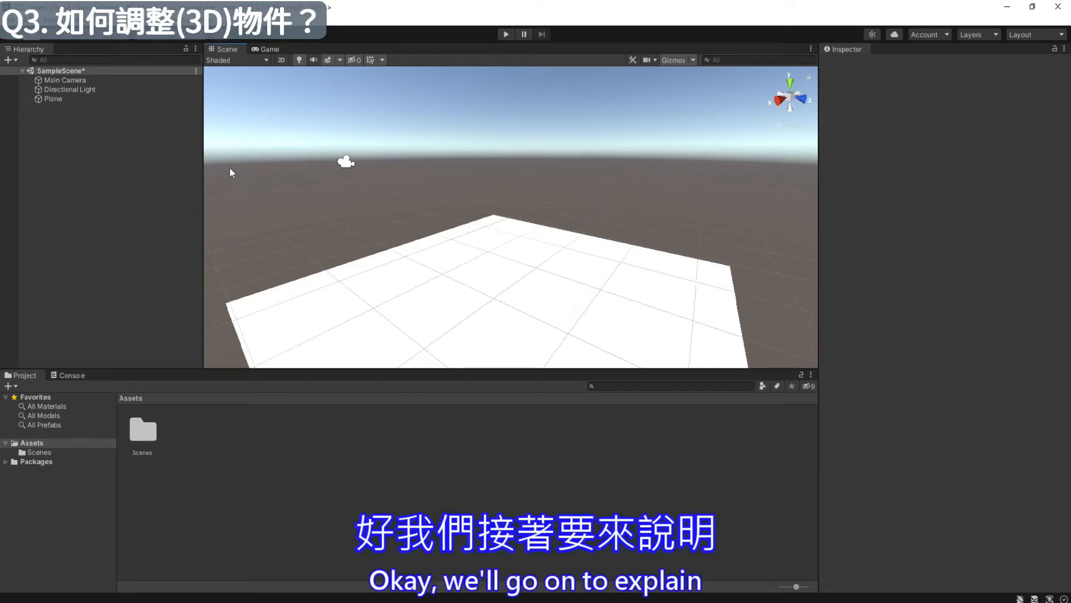
- Add a Cube to SampleScene, which otherwise holds only the camera, the light and the plane
right_click(85, 71)
mouse_move(106, 215)
mouse_move(246, 224)
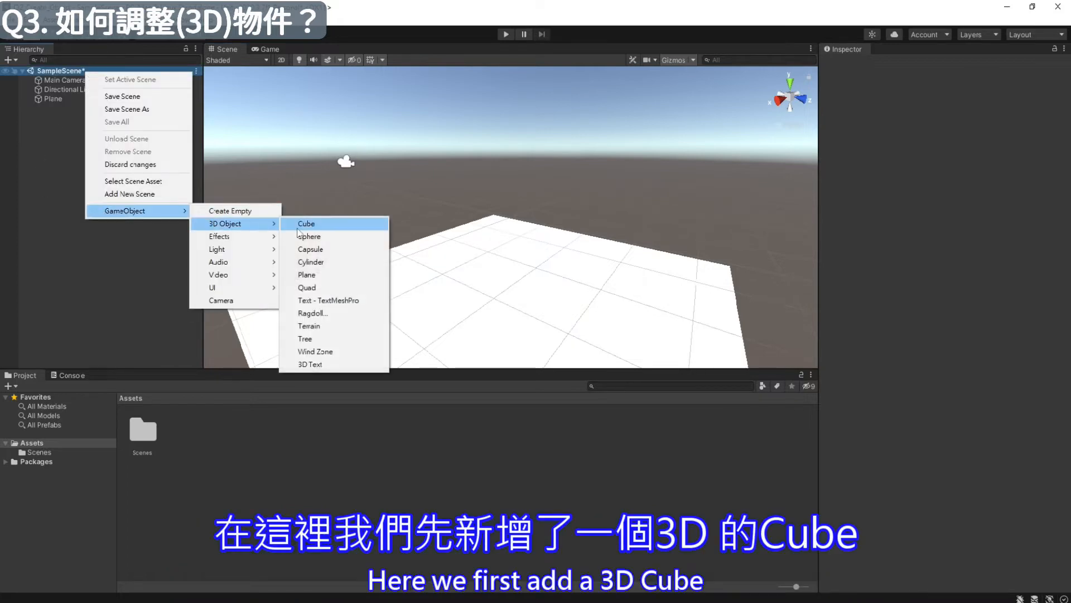
click(306, 224)
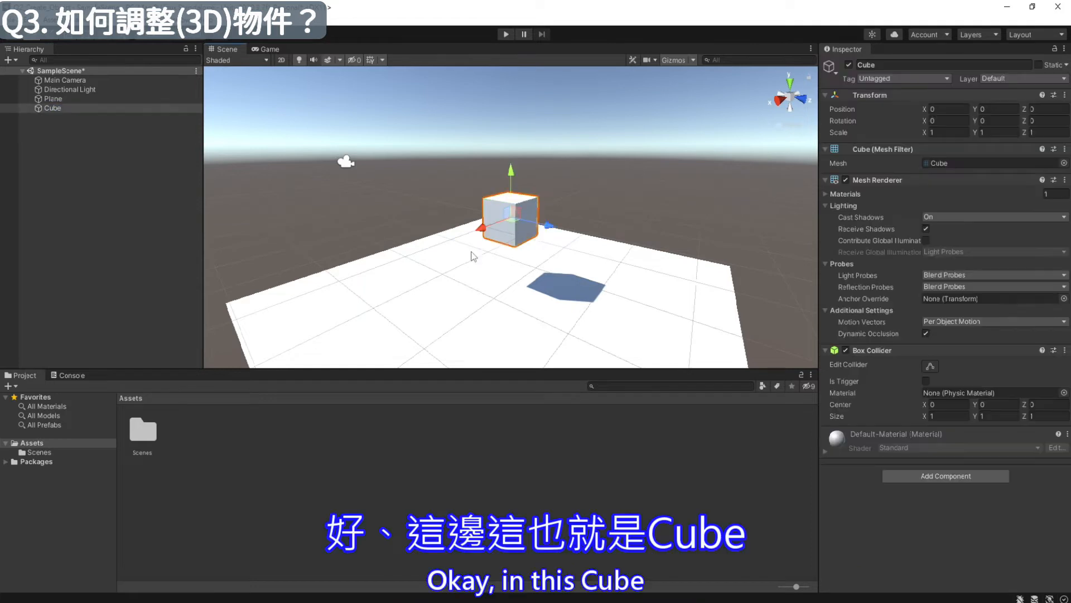
- Move the cube along its X, Z and Y axes to a position of about X 0.15, Y 0.43, Z 0.03
scroll(473, 256, up, 5)
scroll(470, 254, down, 2)
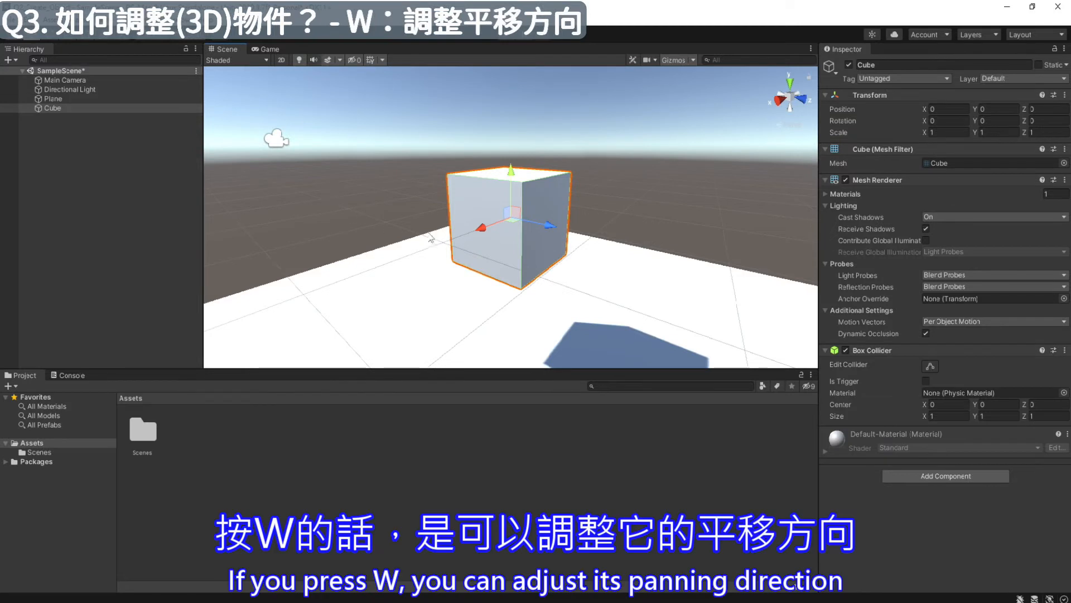
drag(480, 228, 451, 243)
alt+drag(661, 192, 646, 188)
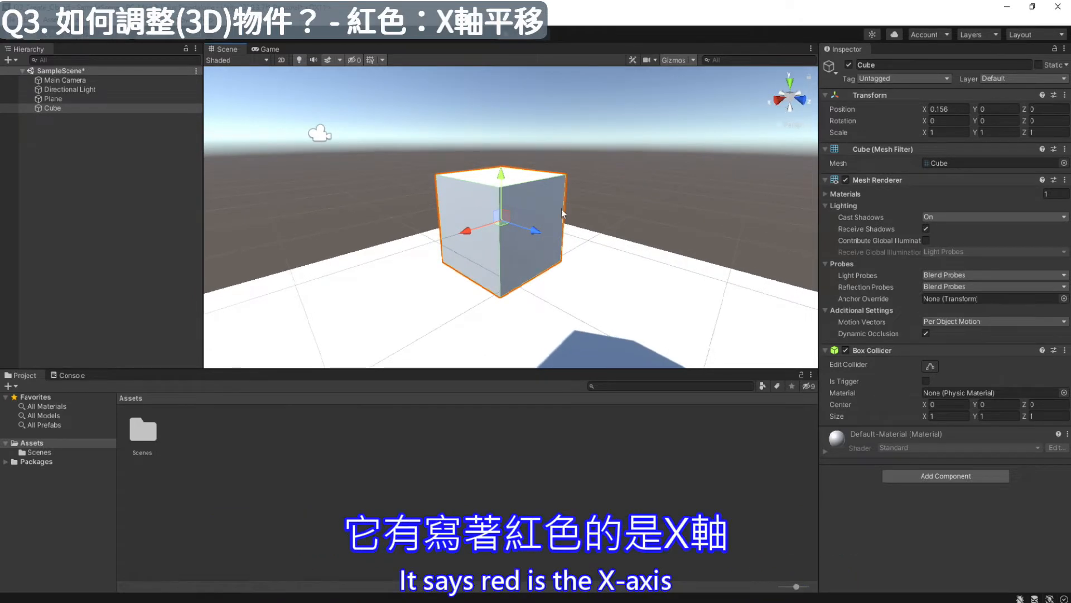
mouse_move(472, 238)
mouse_down()
mouse_move(443, 239)
mouse_move(470, 237)
mouse_up()
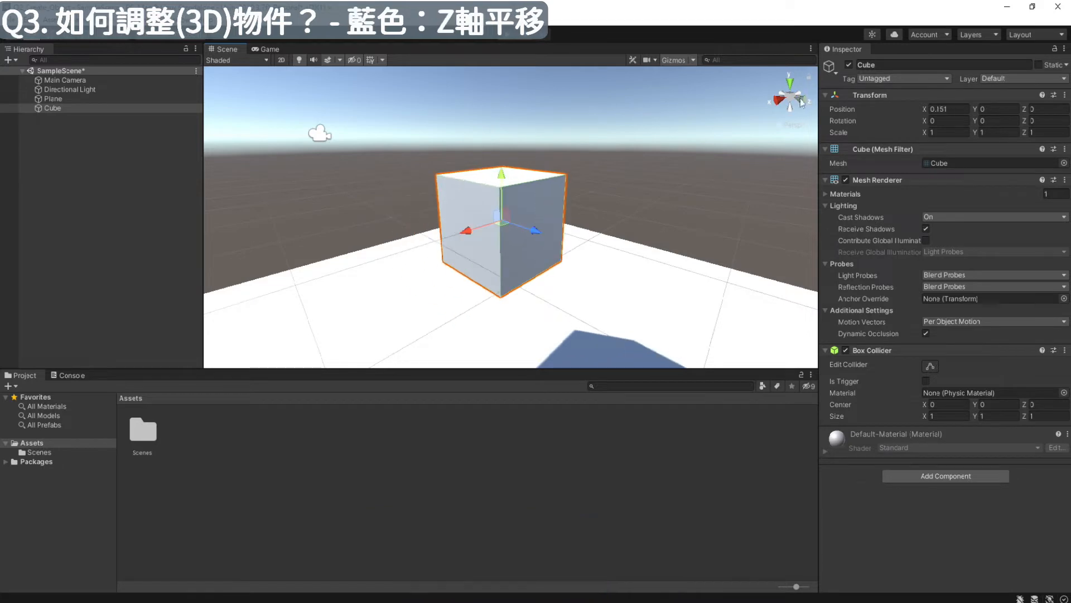
mouse_move(537, 231)
mouse_down()
mouse_move(581, 257)
mouse_move(531, 251)
mouse_up()
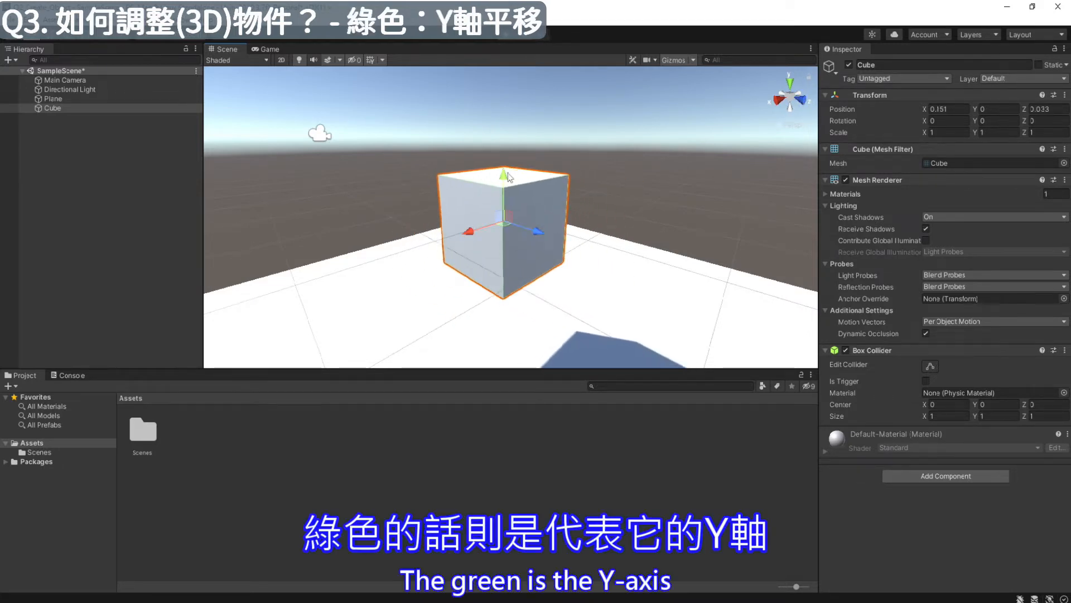
drag(504, 179, 505, 128)
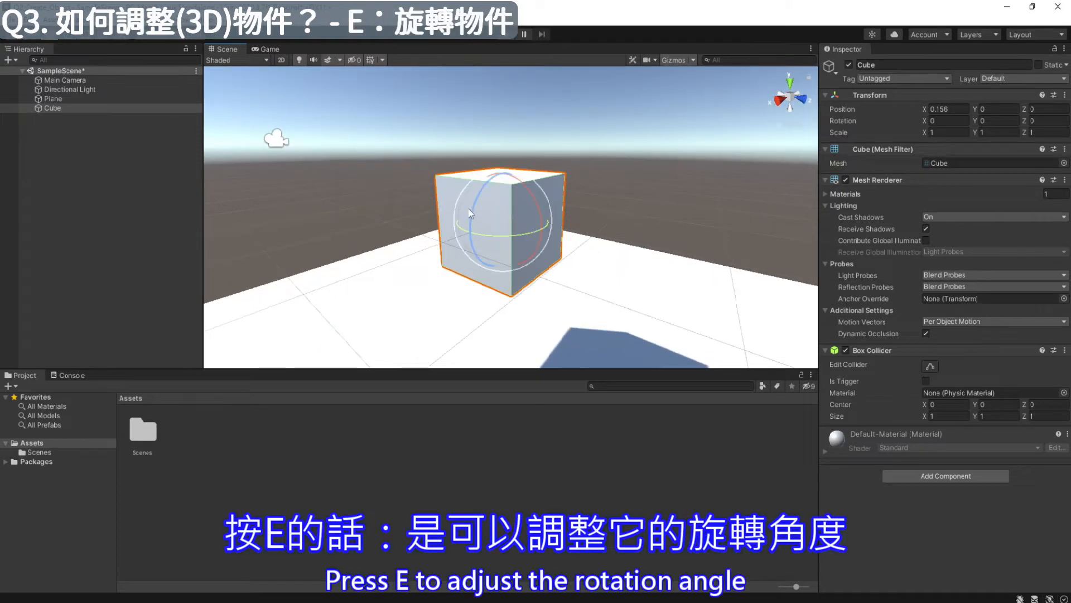
- Try rotating the cube about its Y, X and Z axes in turn with the Rotate tool
mouse_move(488, 192)
mouse_down()
mouse_move(477, 240)
mouse_move(497, 198)
mouse_up()
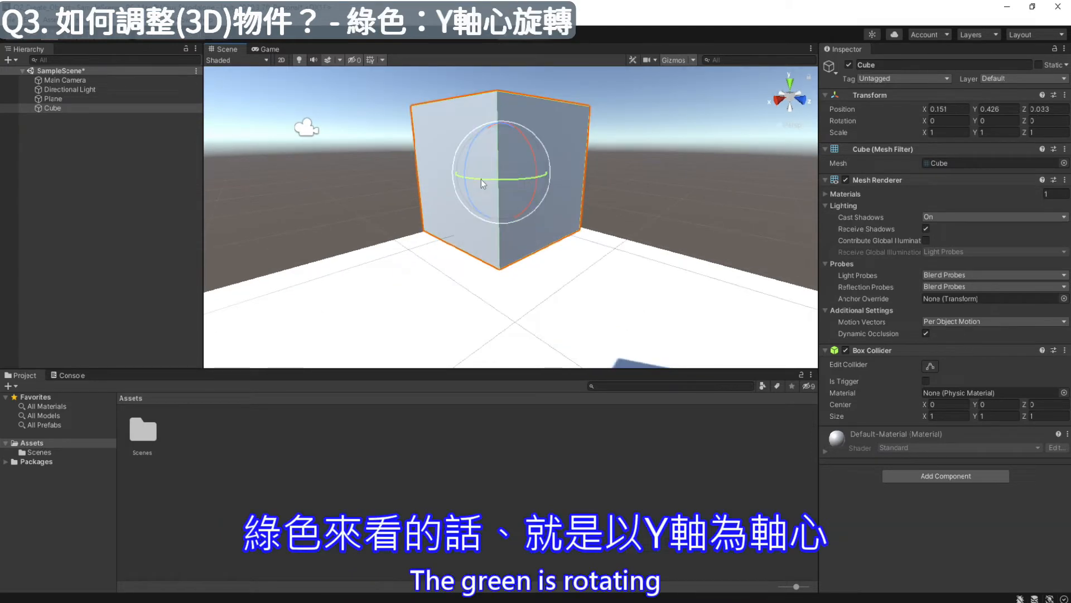
drag(482, 185, 239, 179)
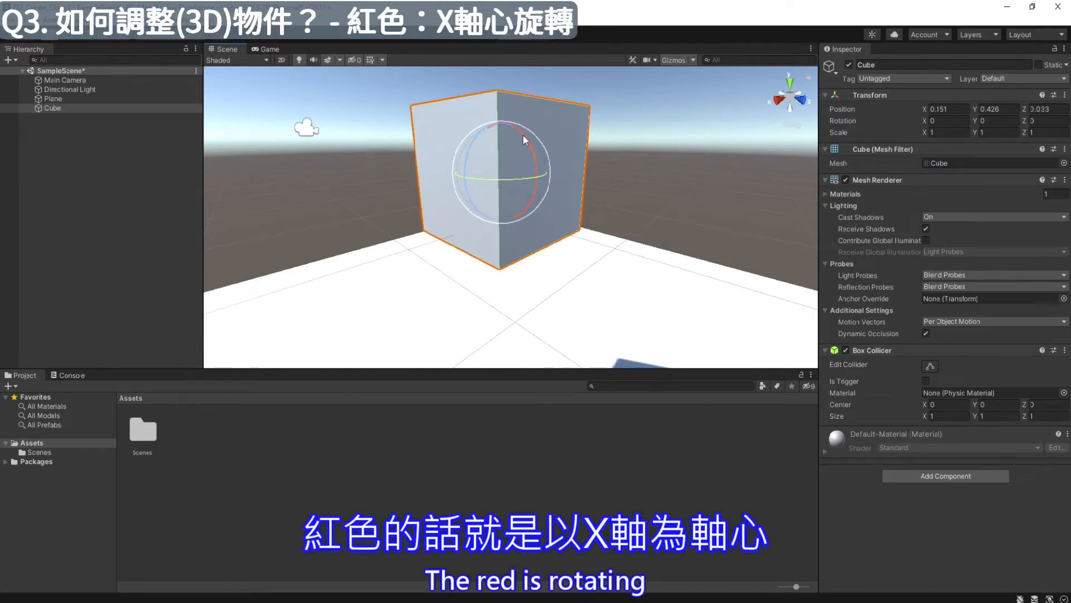
drag(522, 132, 291, 170)
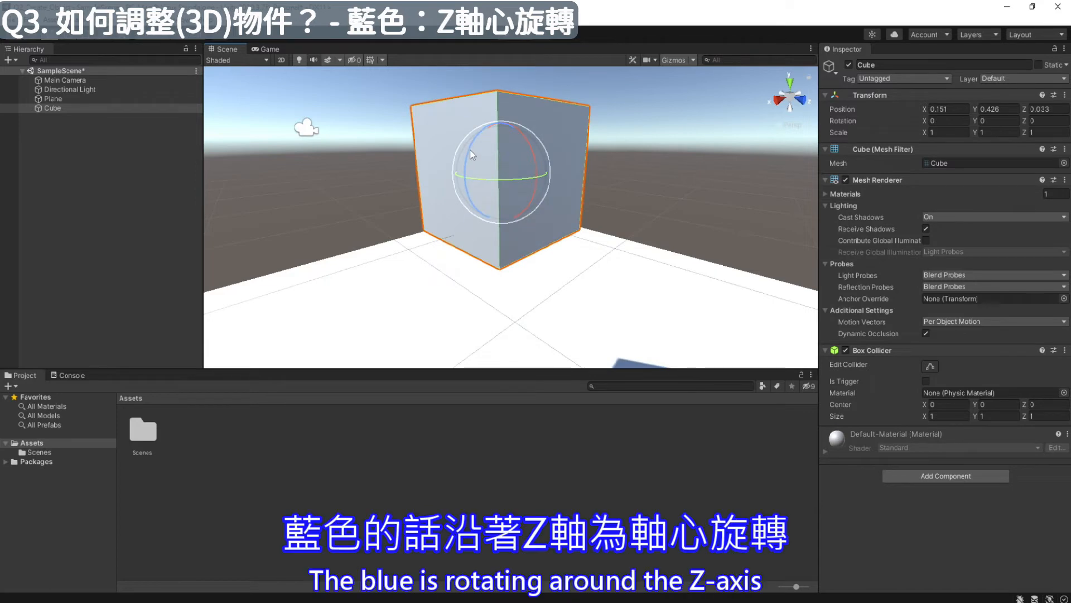
drag(470, 149, 444, 287)
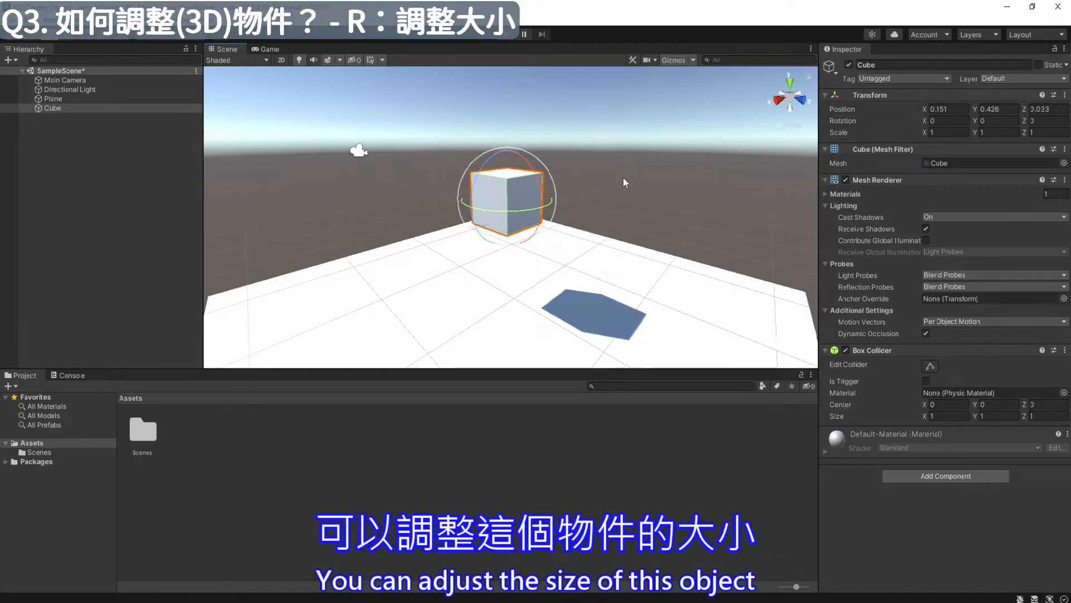
- Scale the cube separately along its X, Z and Y axes, stretching it to about 2.28 along Z
key(r)
drag(470, 208, 436, 240)
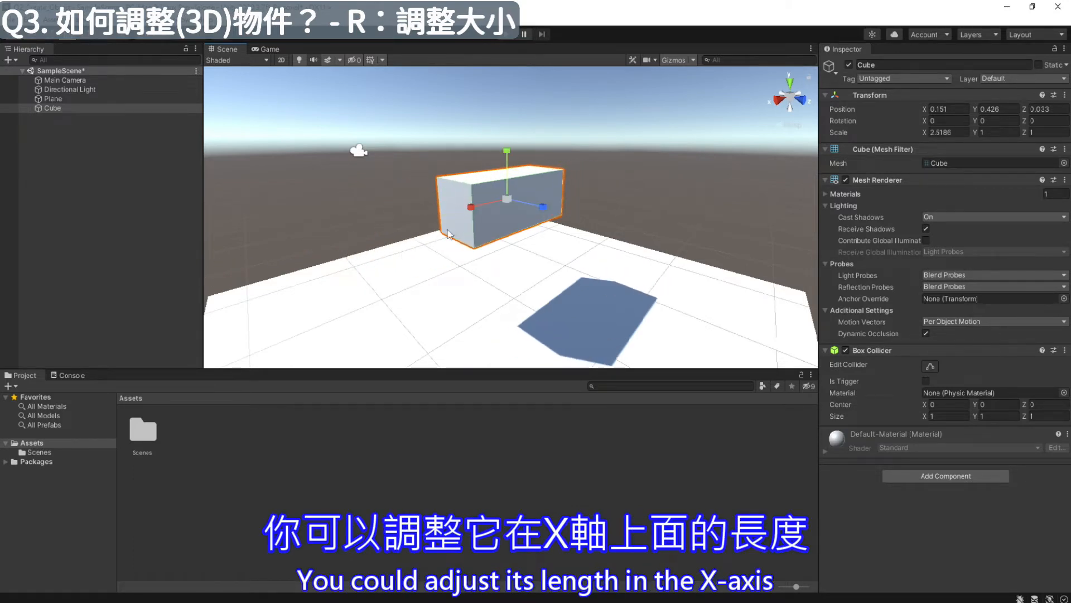
drag(543, 211, 577, 228)
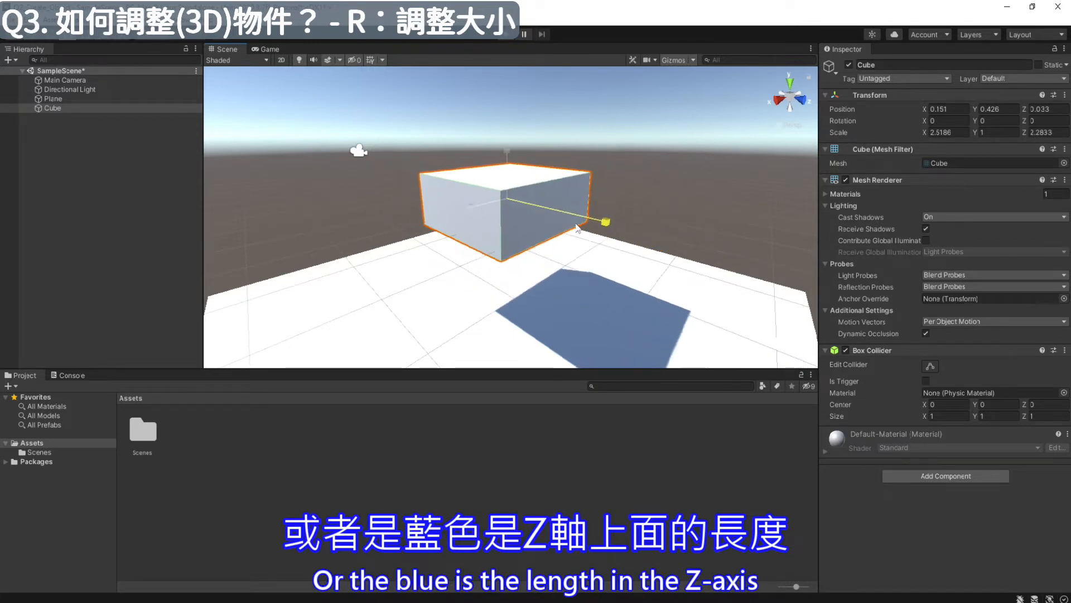
drag(507, 156, 507, 70)
drag(472, 208, 491, 192)
alt+drag(658, 205, 726, 198)
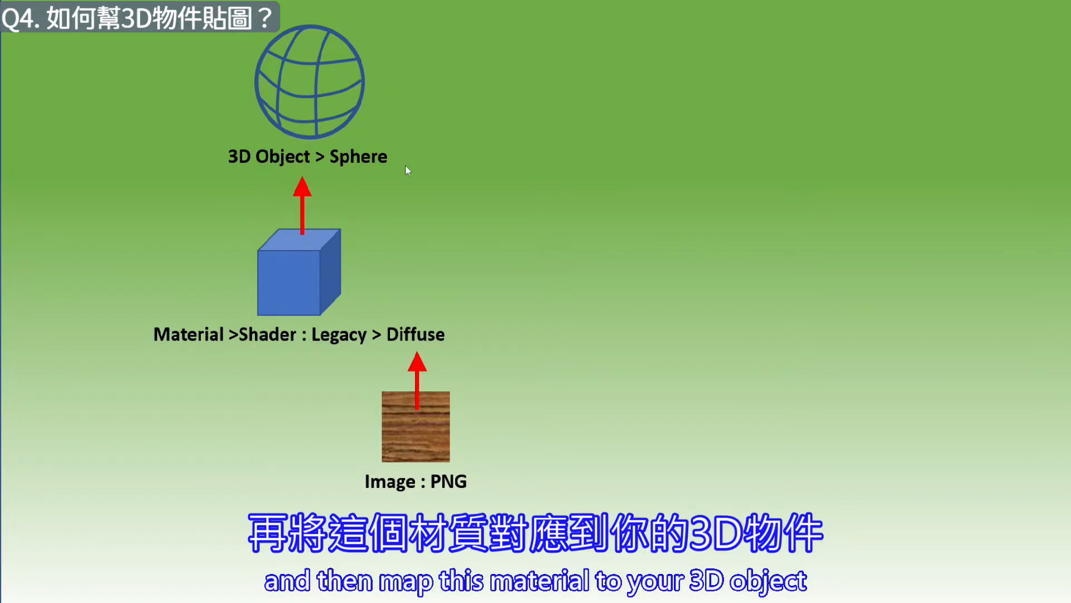
click(662, 214)
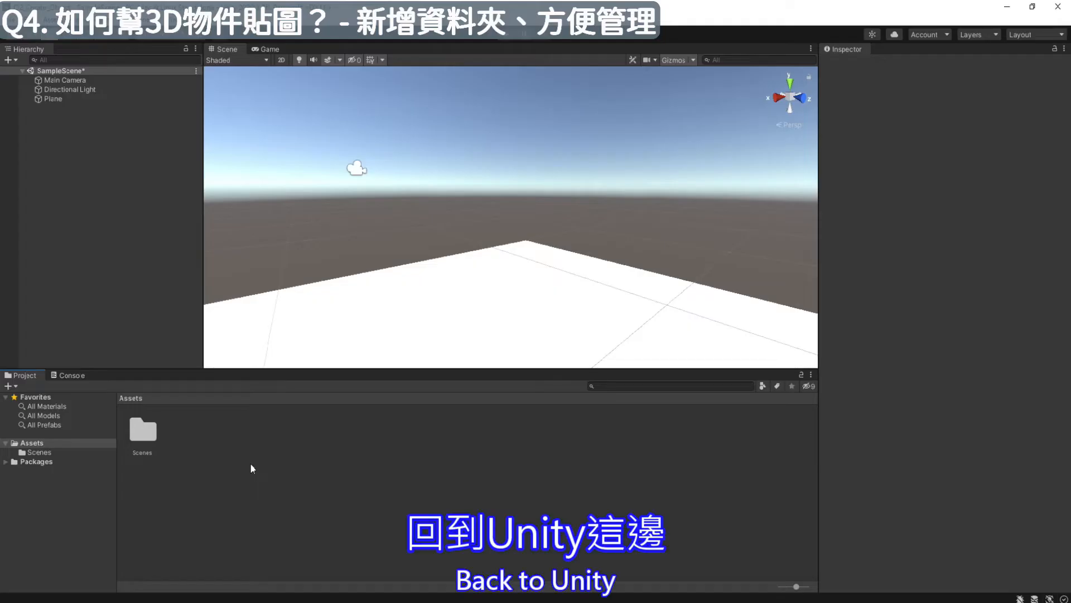
- Create a folder named IMG in the project's Assets
right_click(223, 431)
mouse_move(335, 128)
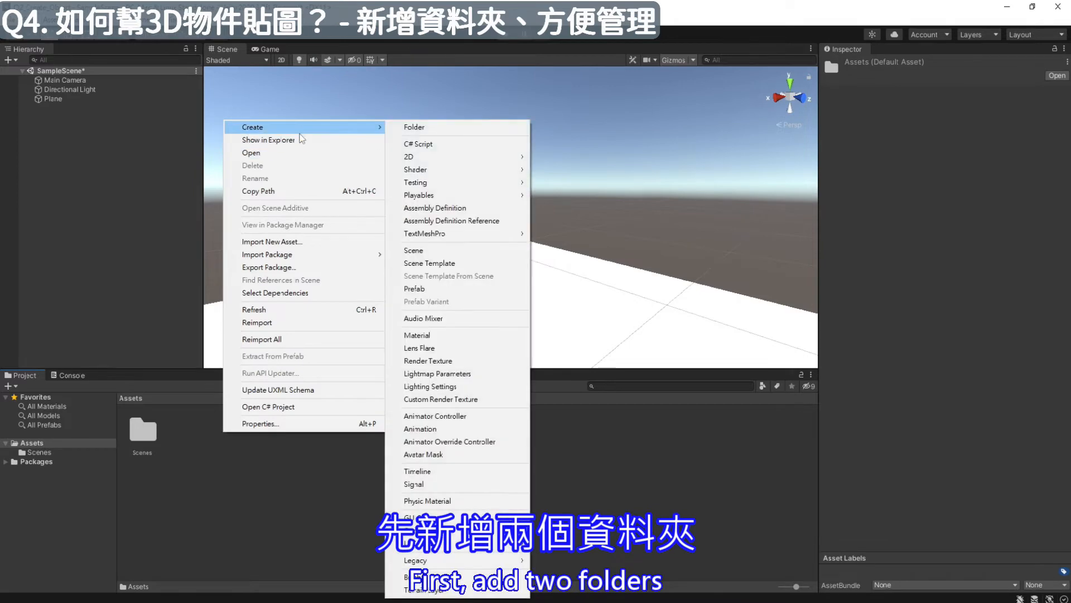
click(424, 128)
key(BackSpace)
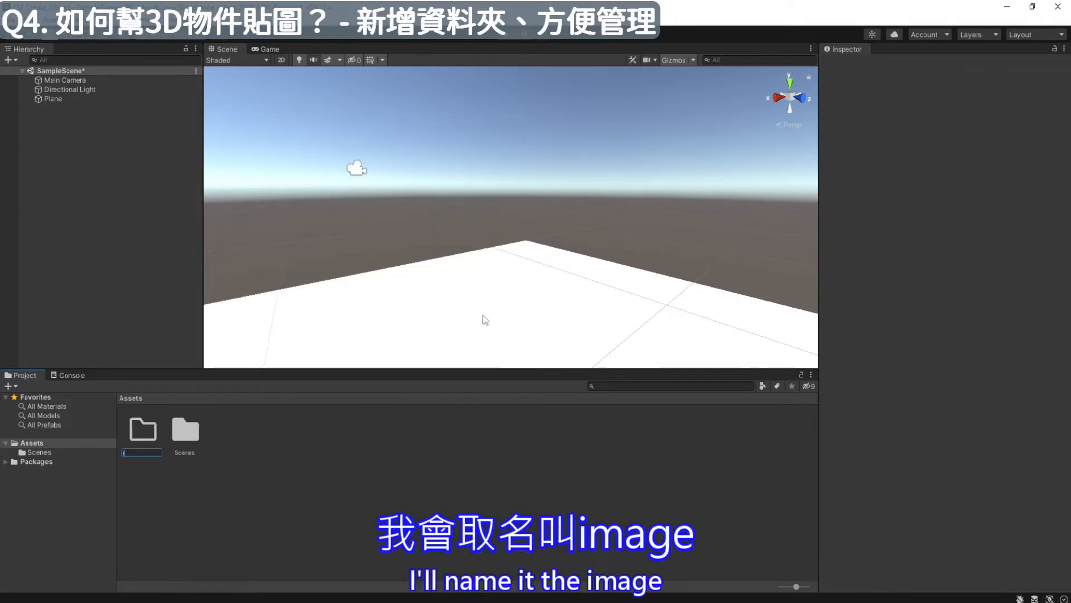
key(Caps_Lock)
text(IMG)
key(Return)
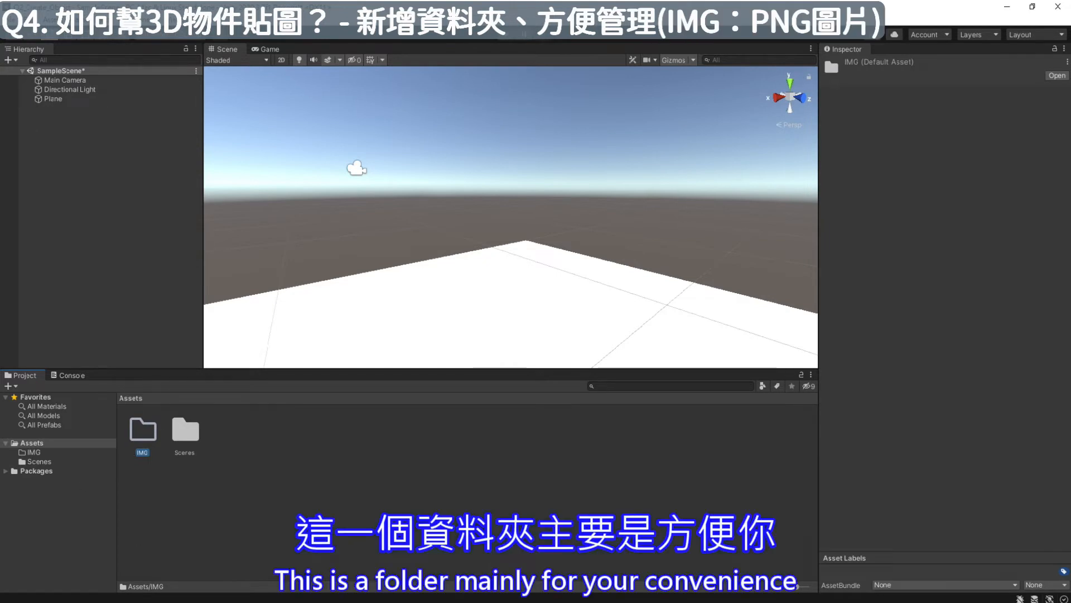
- Import M1.png, M2.png and M3.png from the Material picture folder in File Explorer into the IMG folder
double_click(148, 444)
click(148, 601)
drag(622, 312, 454, 183)
drag(262, 458, 206, 470)
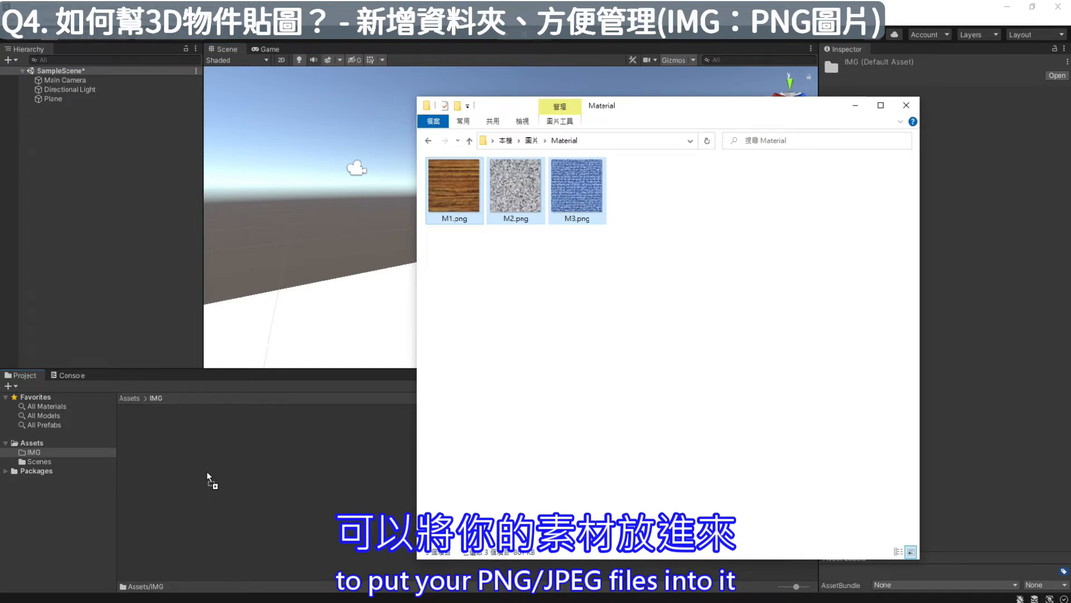
click(206, 481)
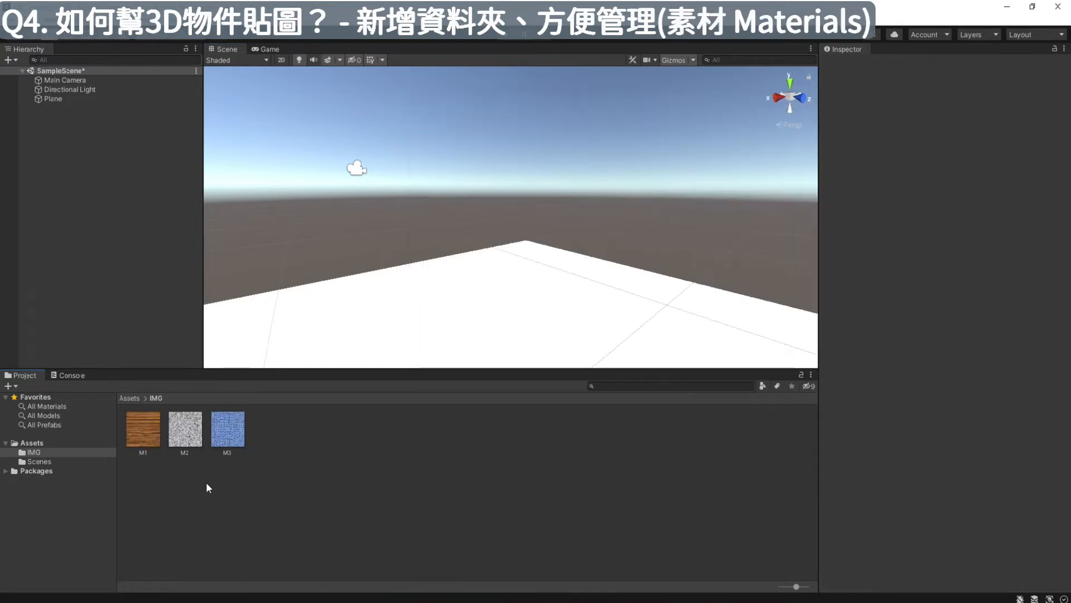
- Create a second folder named Material in the project's Assets
click(45, 444)
click(255, 427)
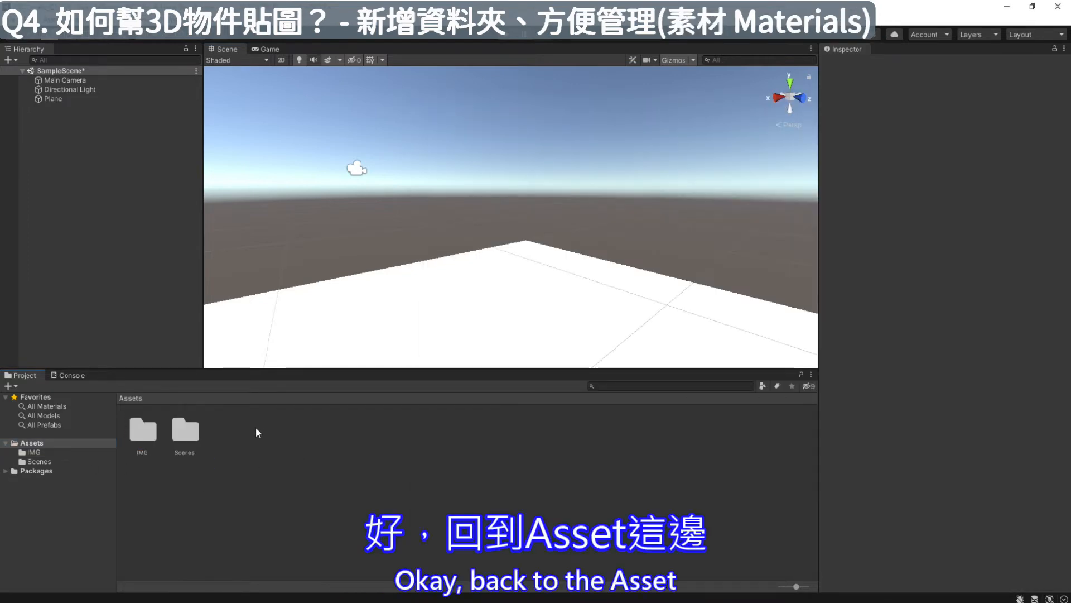
right_click(234, 428)
mouse_move(278, 122)
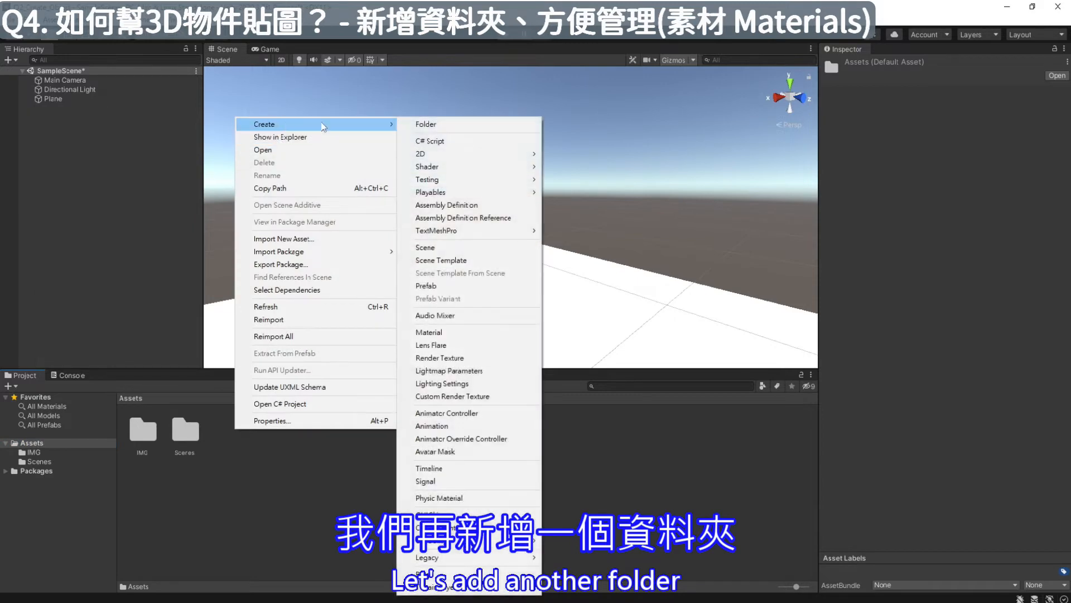
click(442, 124)
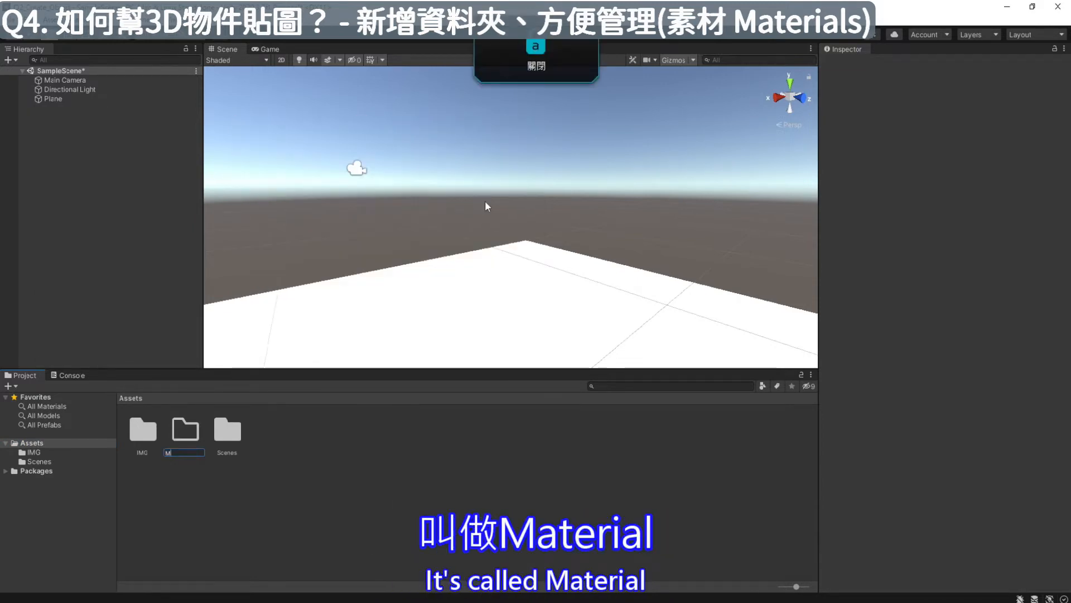
text(Material)
key(Return)
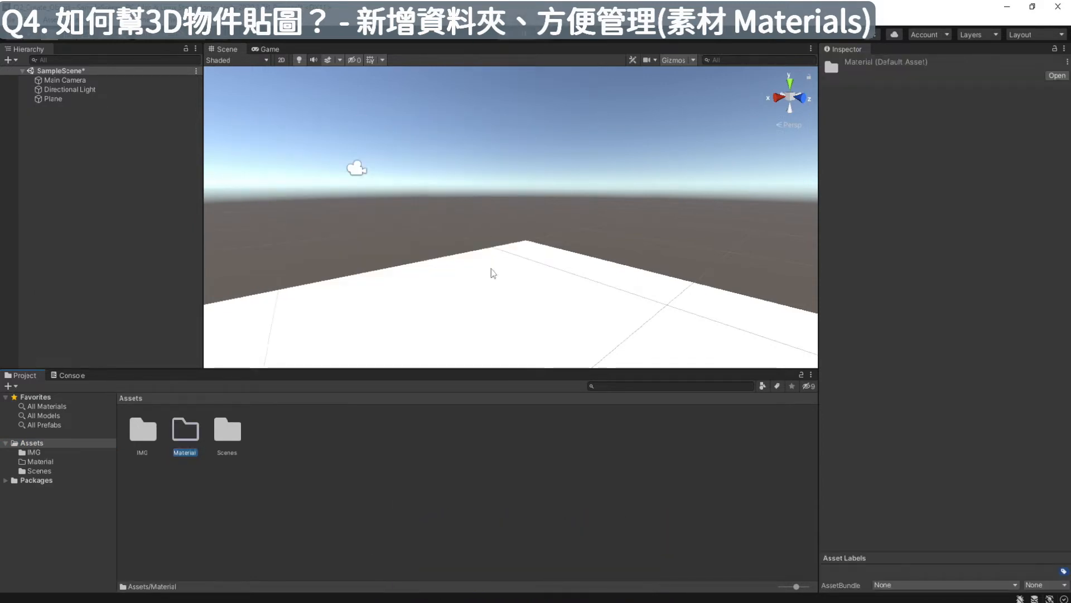
- Create a new material inside the Material folder, keeping its default name
double_click(185, 430)
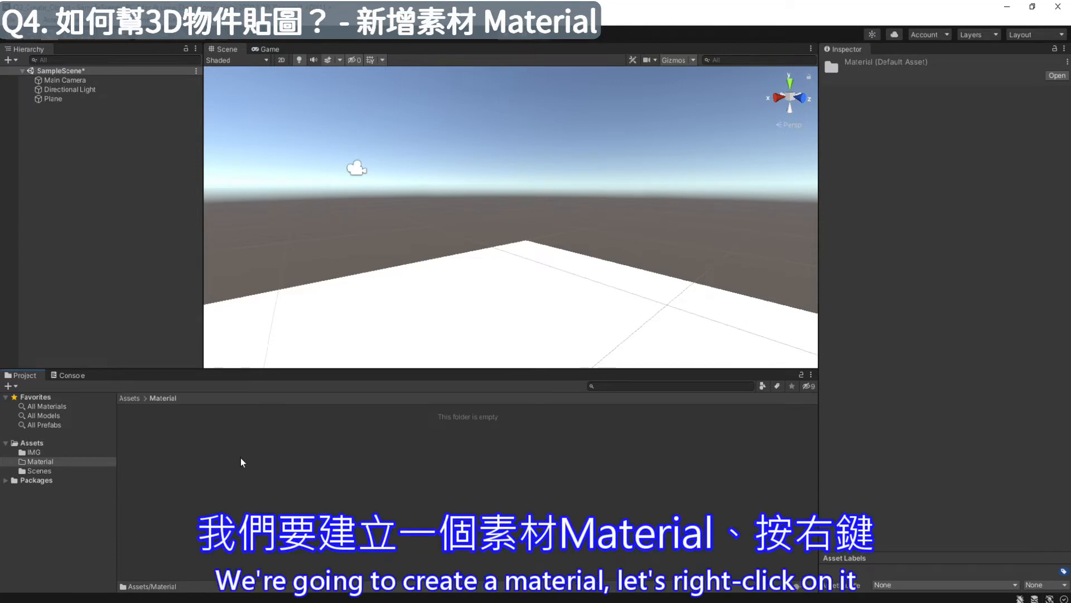
right_click(241, 466)
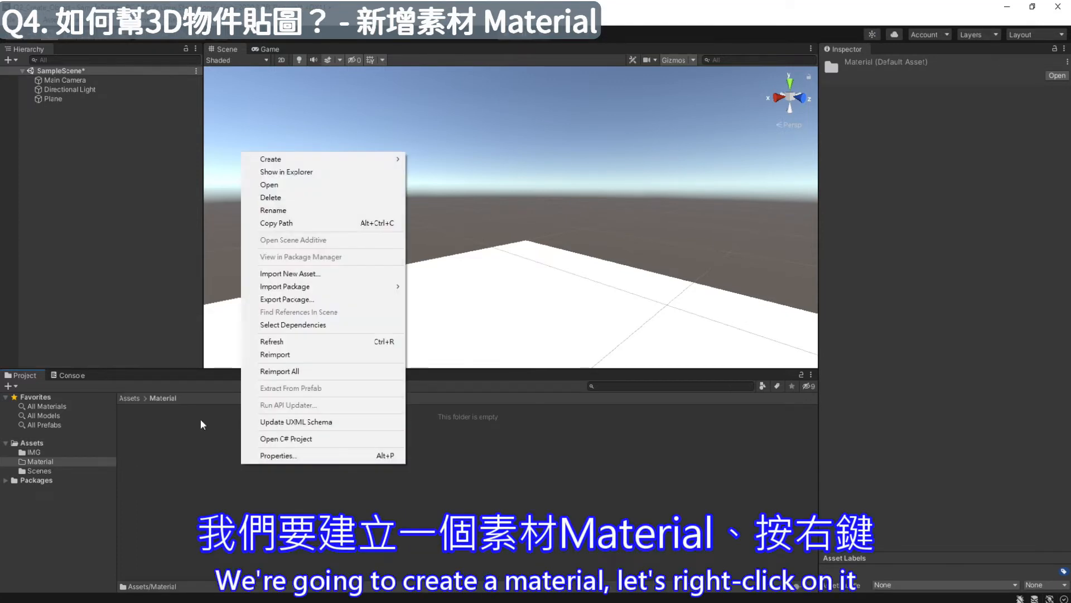
mouse_move(329, 159)
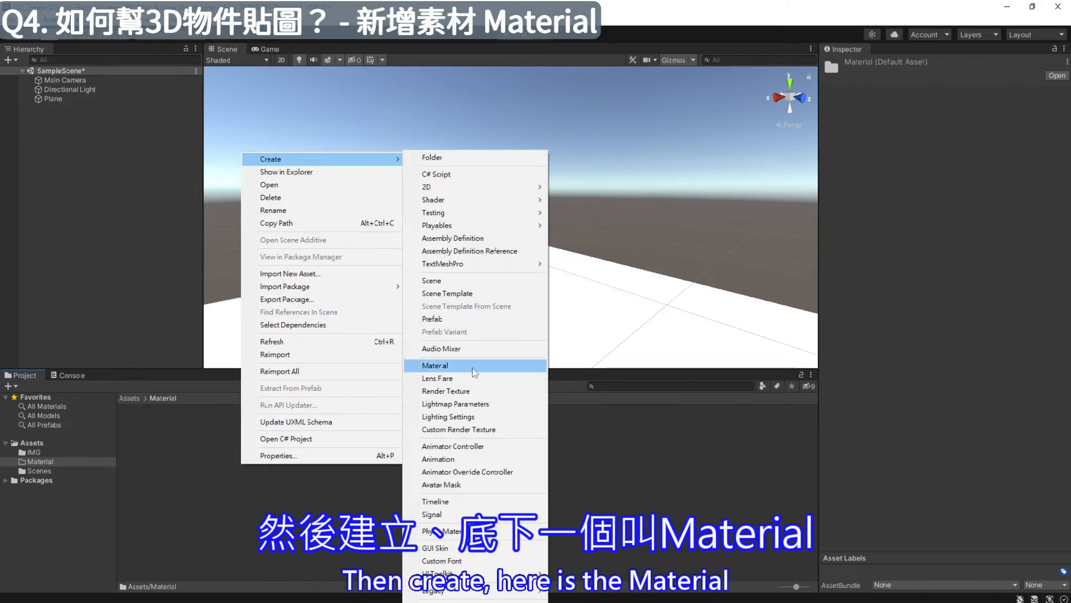
click(435, 365)
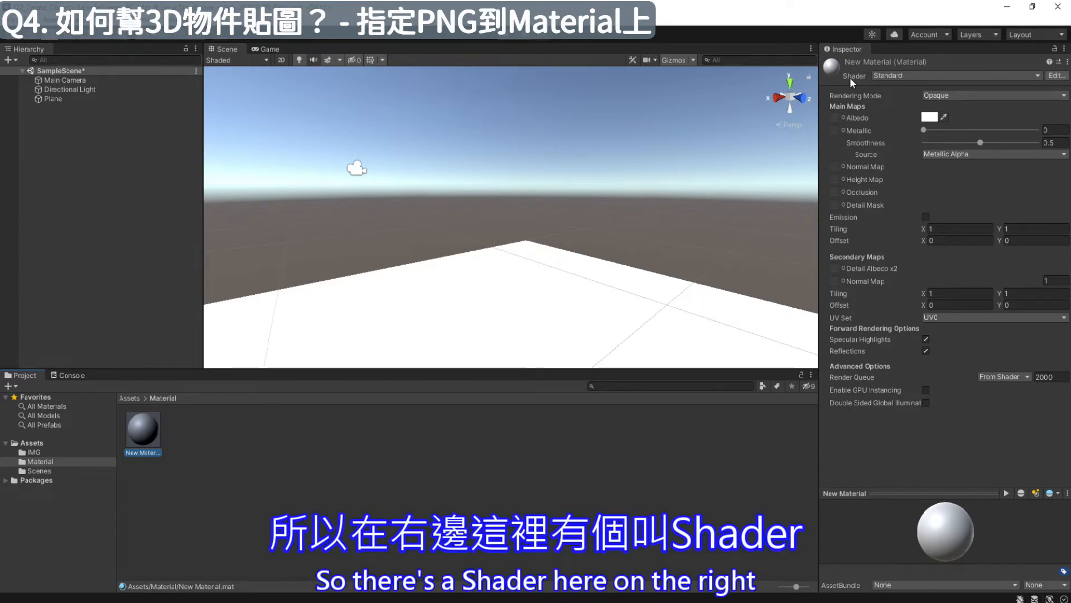
- Set the new material's shader to Legacy Shaders/Diffuse
click(1039, 73)
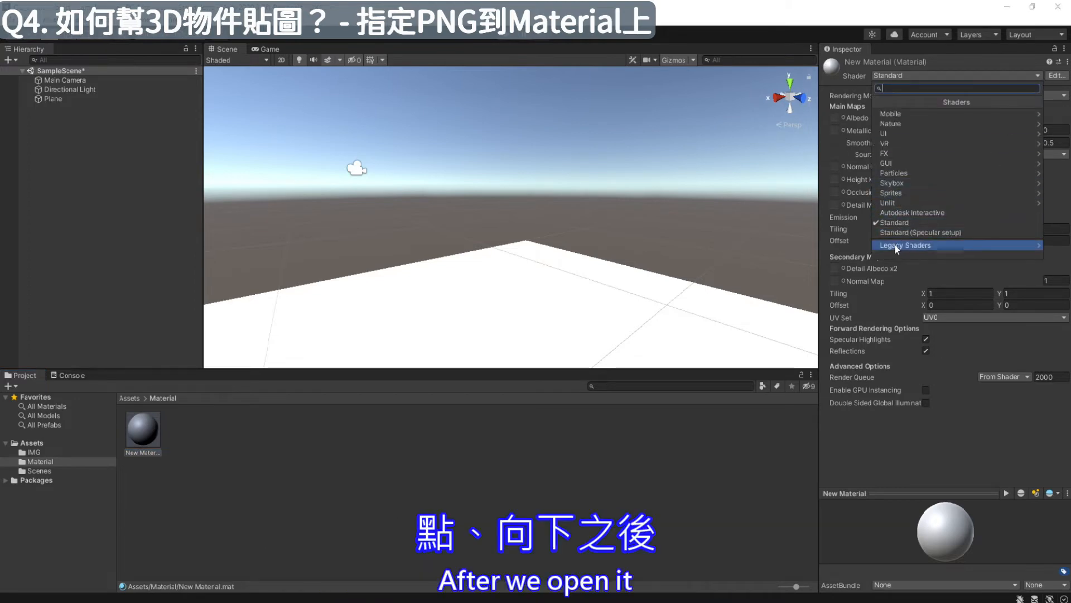
click(937, 245)
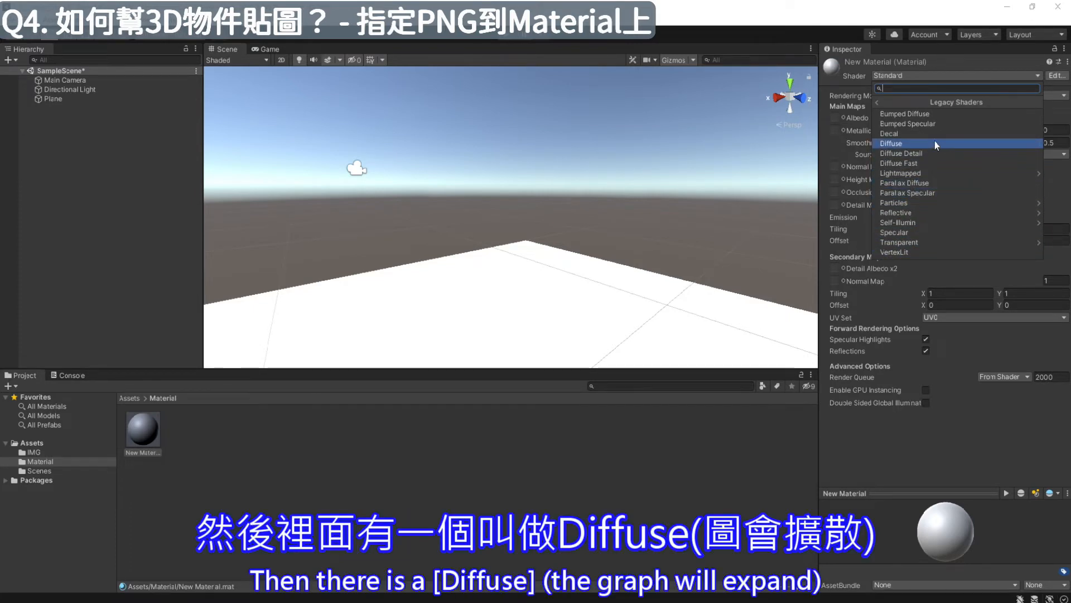
click(935, 142)
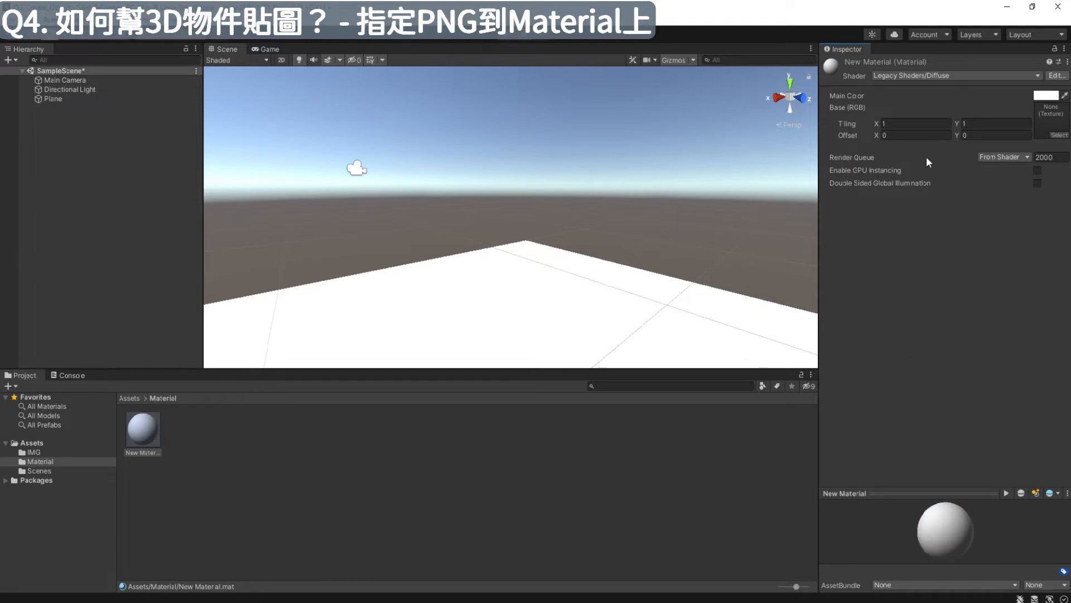
- Assign the M1 wood image as the material's Base (RGB) texture
click(1063, 137)
drag(924, 126, 597, 209)
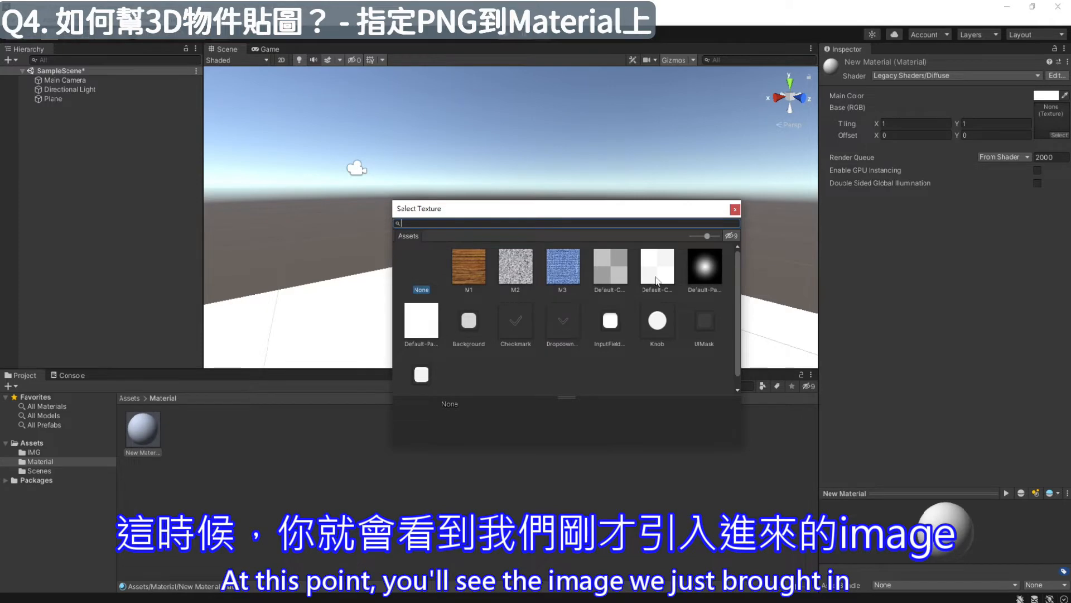
click(465, 271)
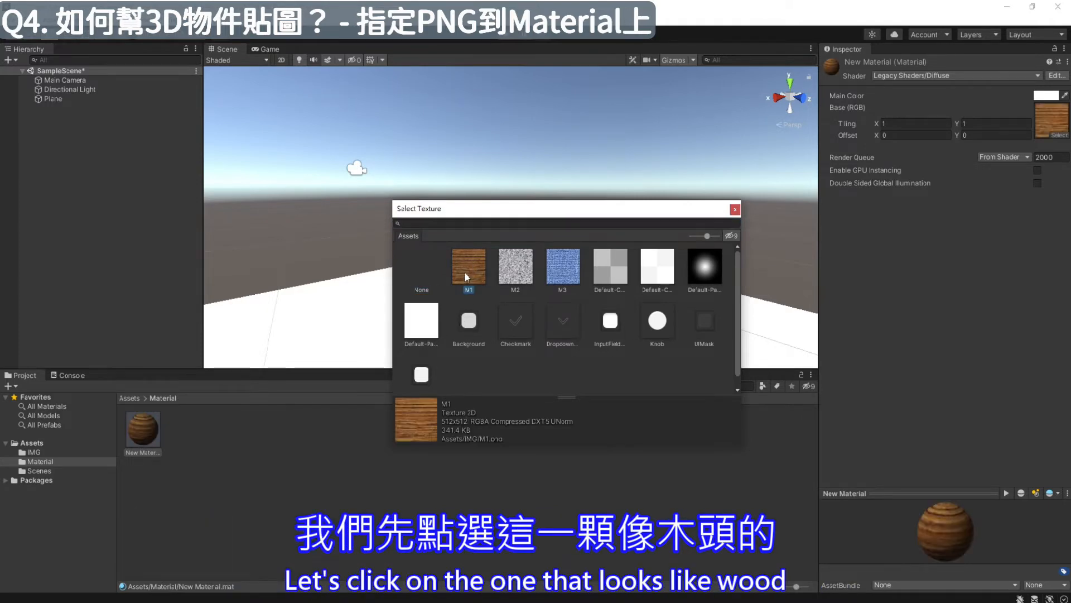
click(735, 209)
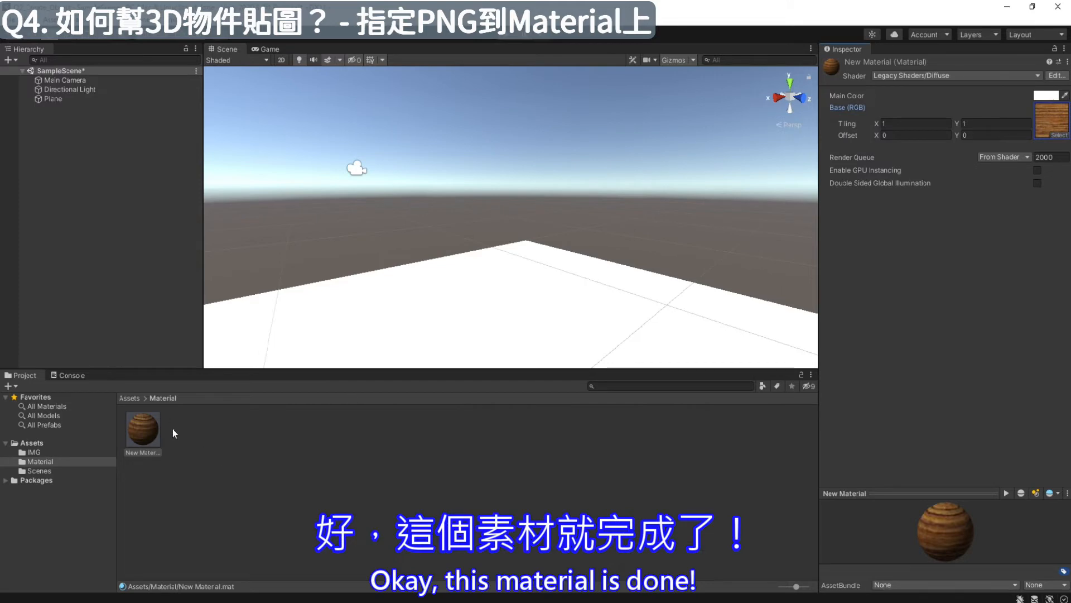
- Add a 3D sphere to SampleScene
click(75, 136)
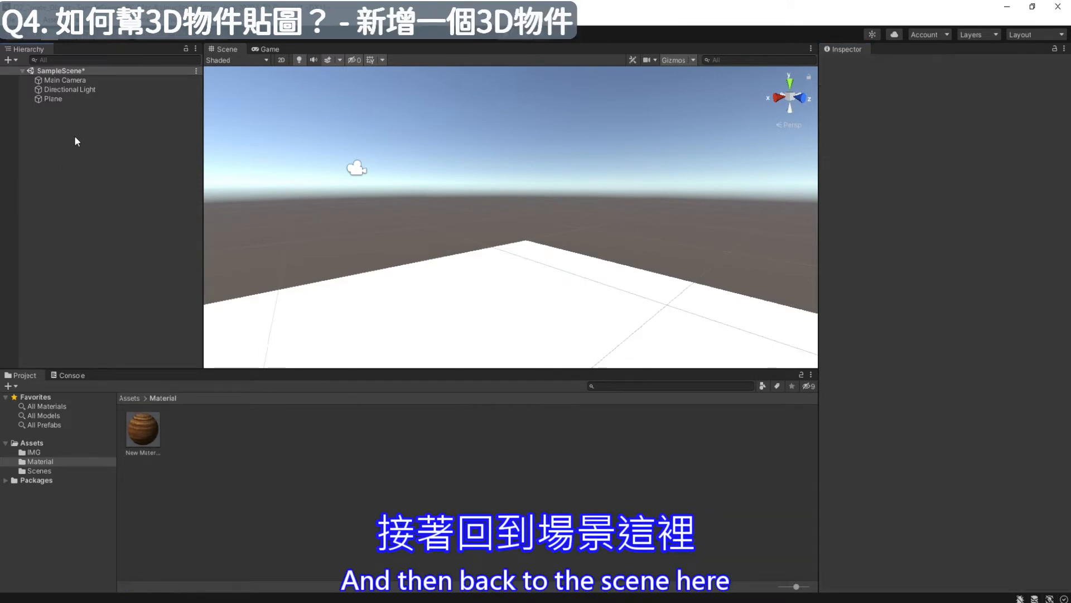
right_click(69, 118)
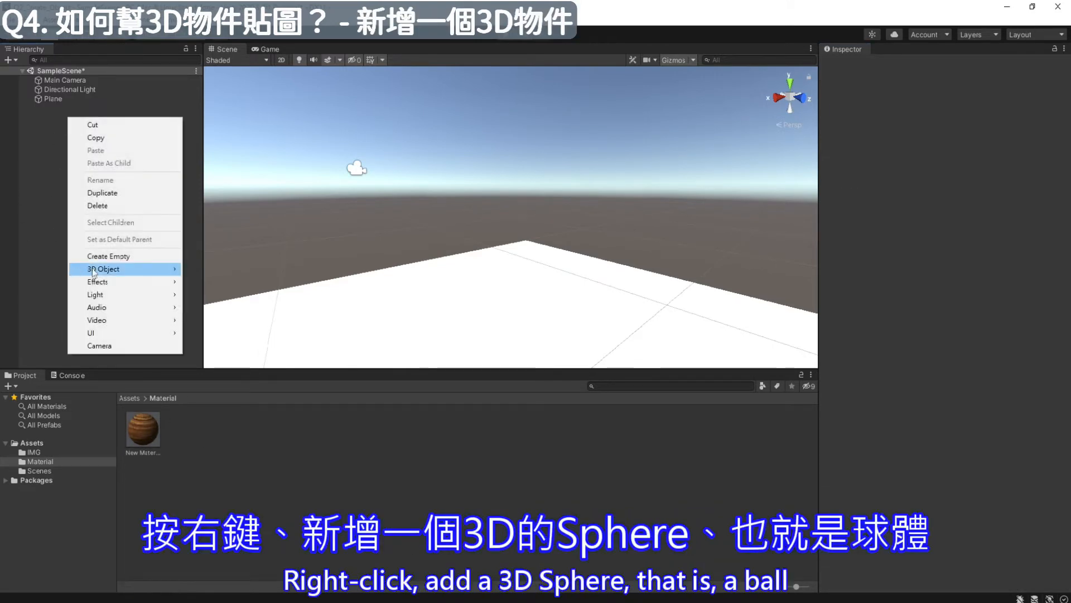
mouse_move(96, 270)
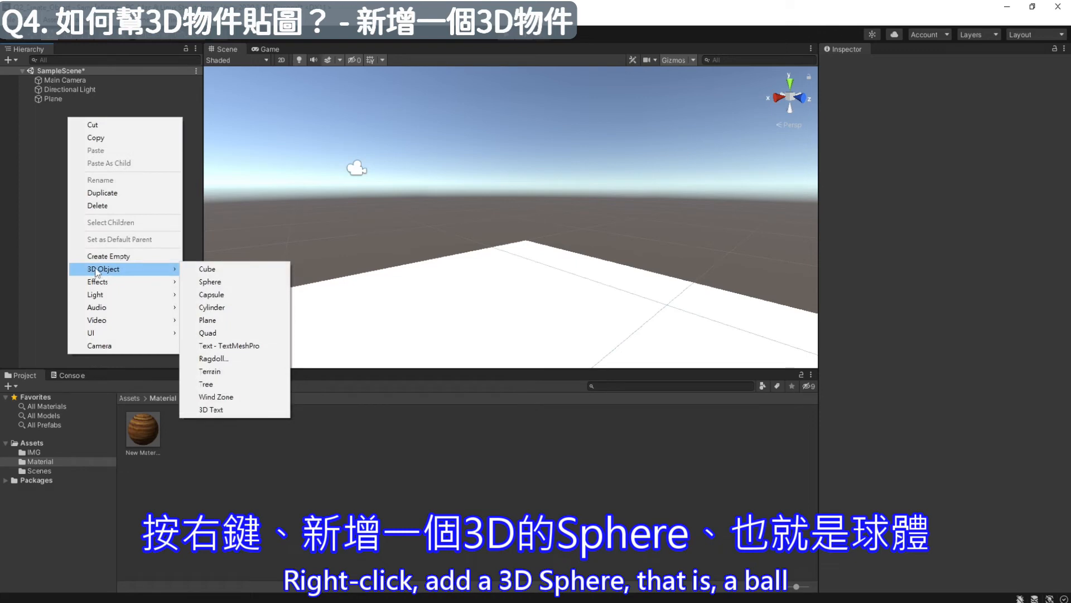
click(207, 282)
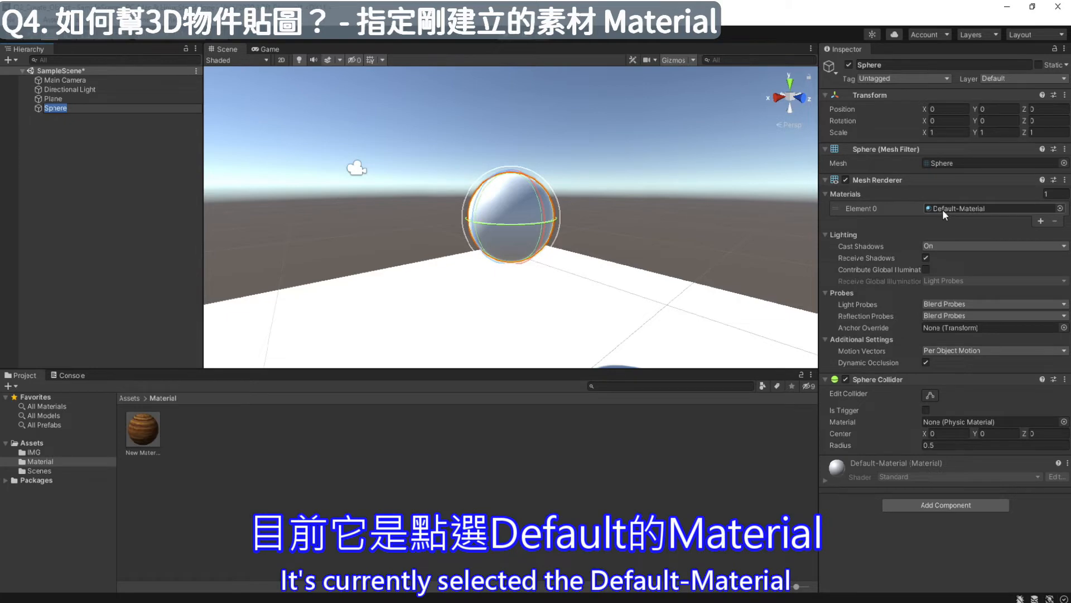
- Replace the sphere's Default-Material in the Mesh Renderer with the wood-textured New Material
click(1060, 209)
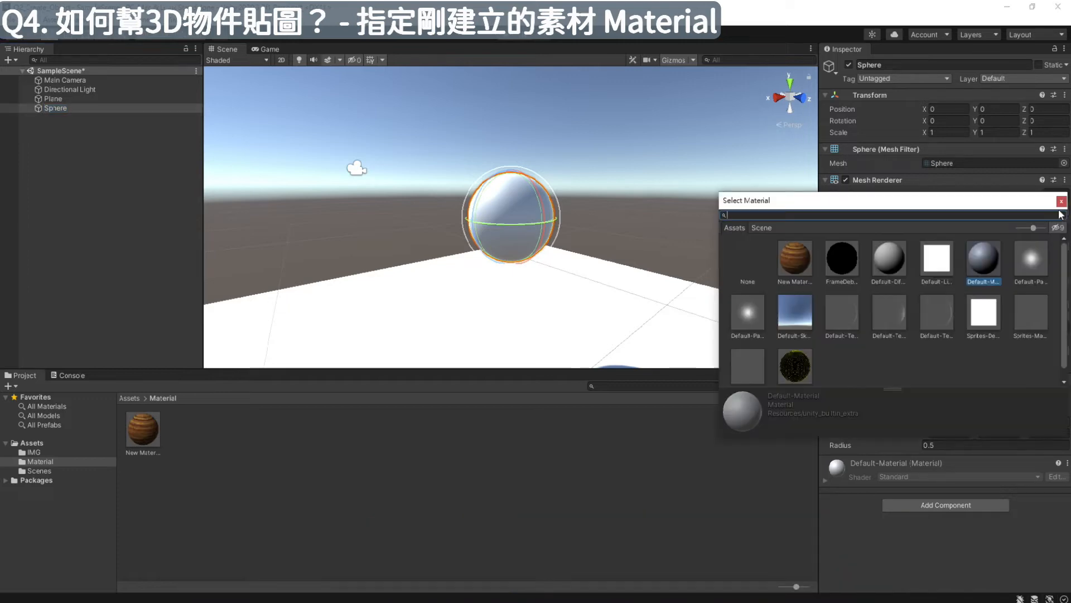
click(796, 252)
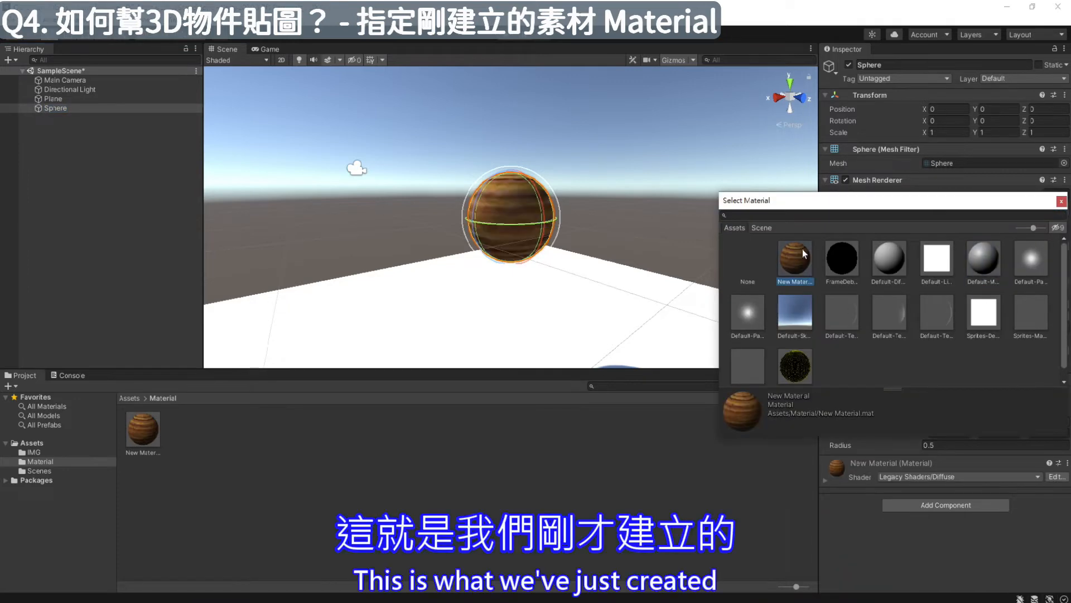
click(1061, 201)
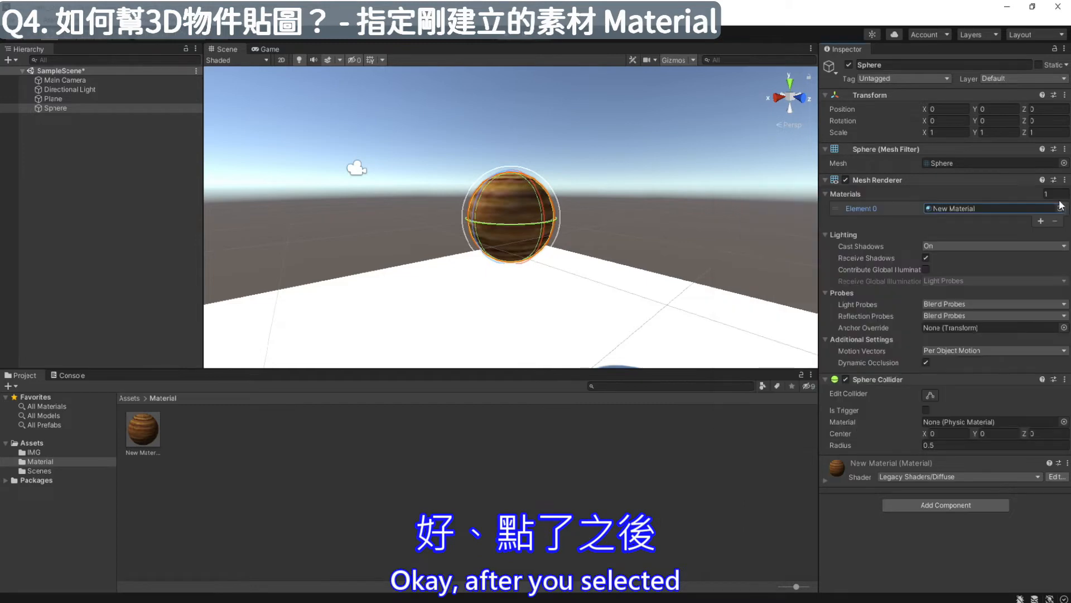
click(590, 218)
click(512, 219)
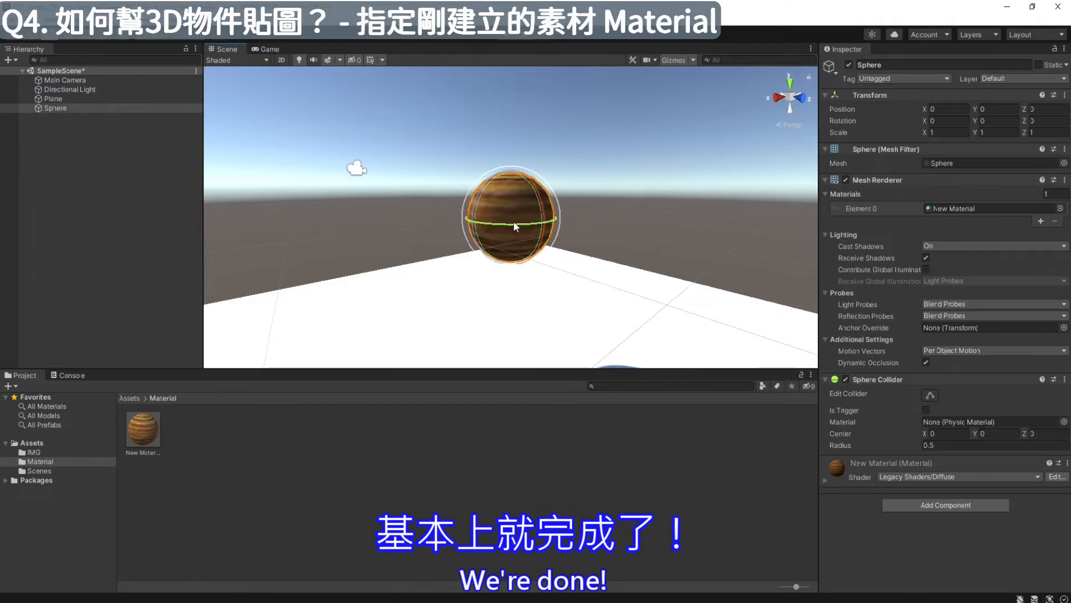
- Run the scene in Play mode to check how the sphere behaves without physics, and stop the preview
click(661, 222)
alt+drag(664, 219, 388, 134)
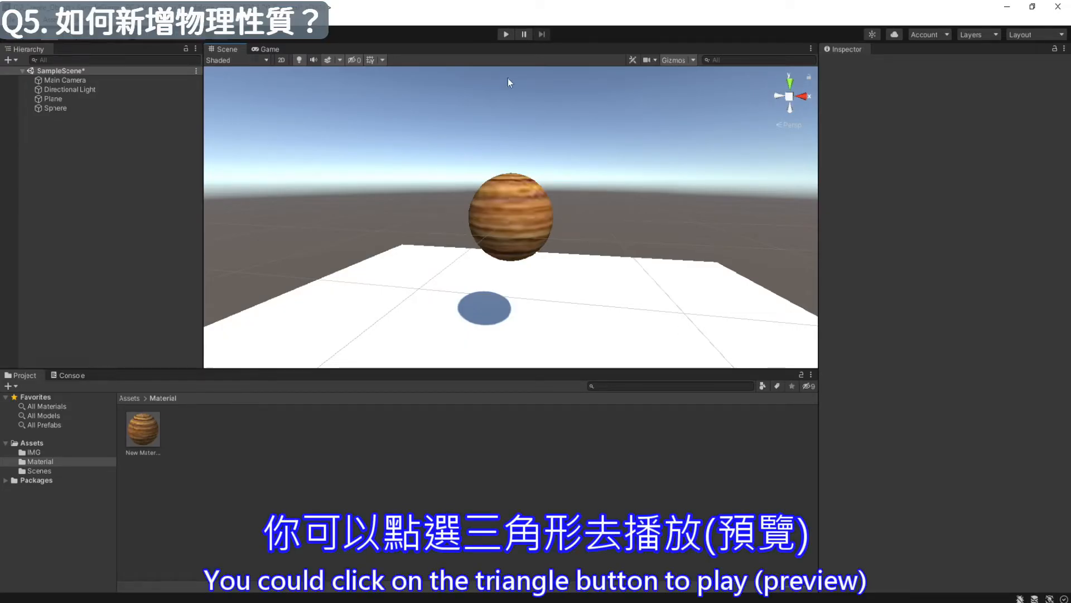
click(506, 34)
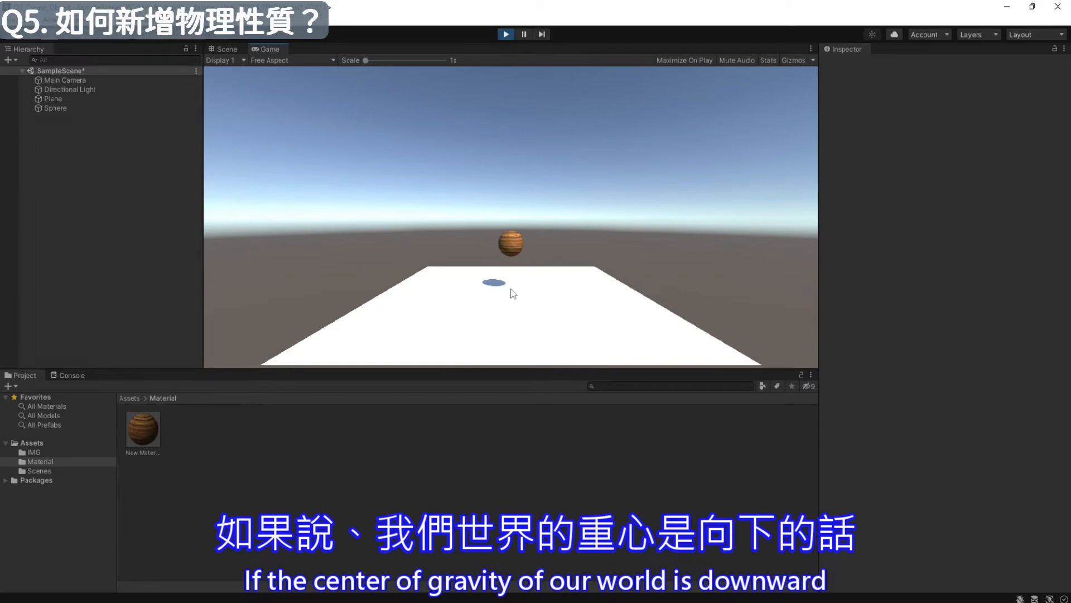
click(506, 35)
- Add a Rigidbody physics component to the sphere and test its fall in Play mode, stopping the preview
click(510, 216)
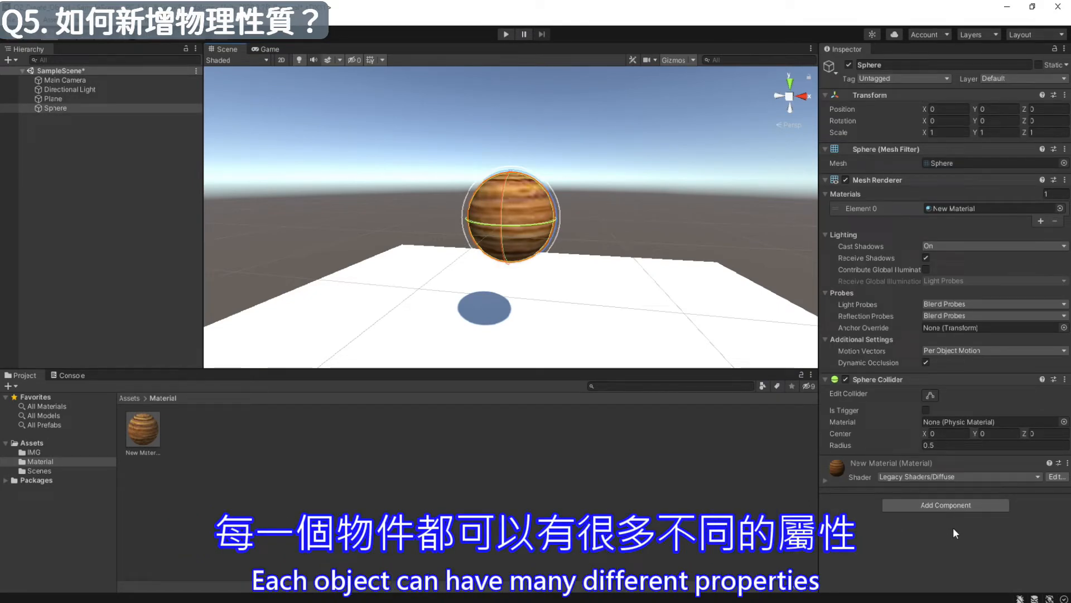
click(905, 504)
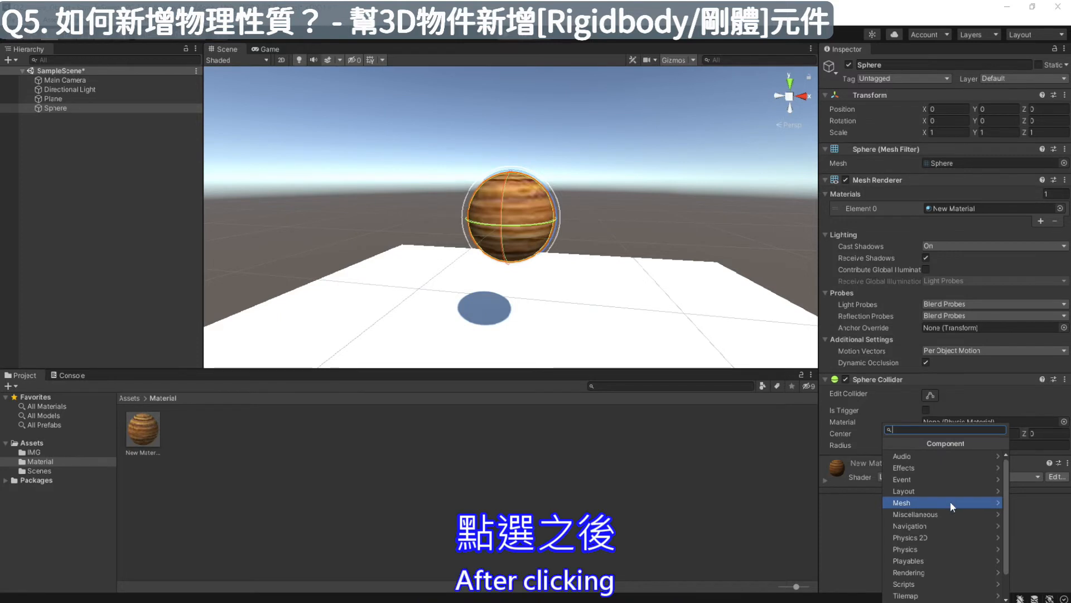
click(937, 552)
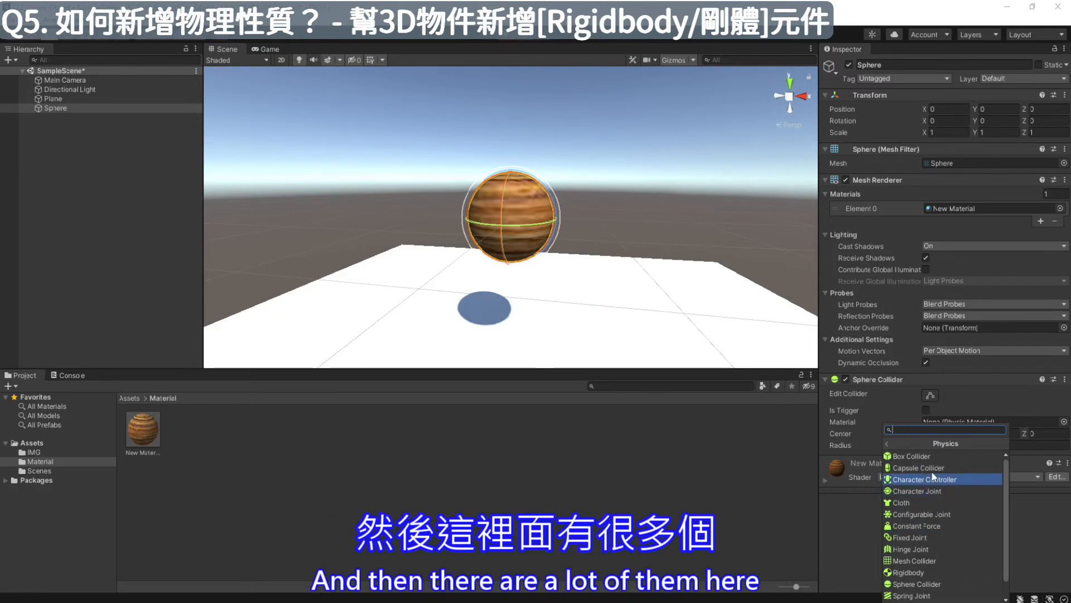
scroll(930, 502, down, 2)
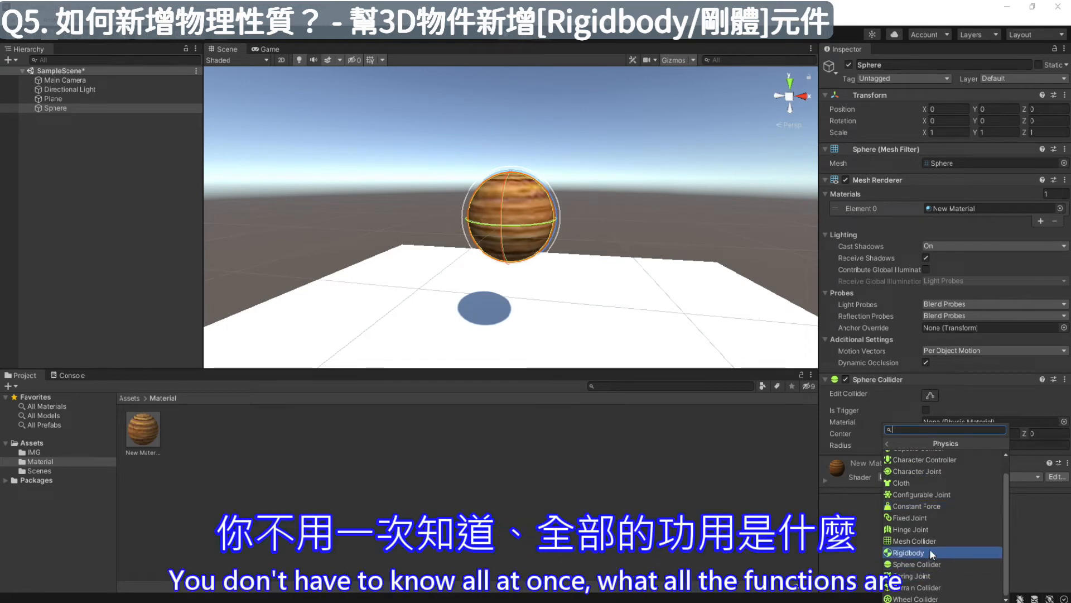
scroll(936, 470, up, 2)
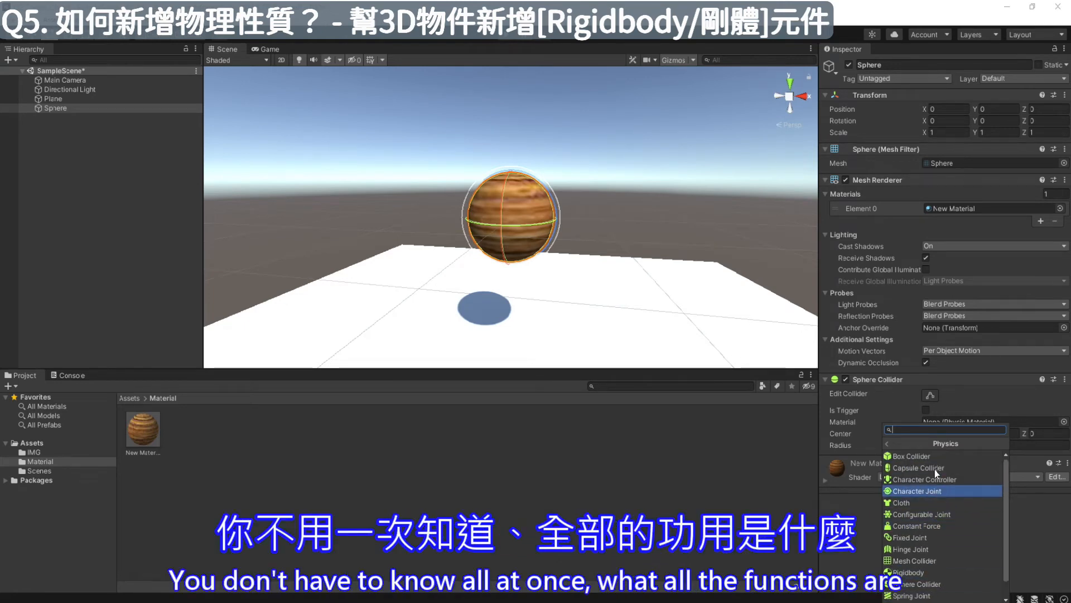
click(963, 574)
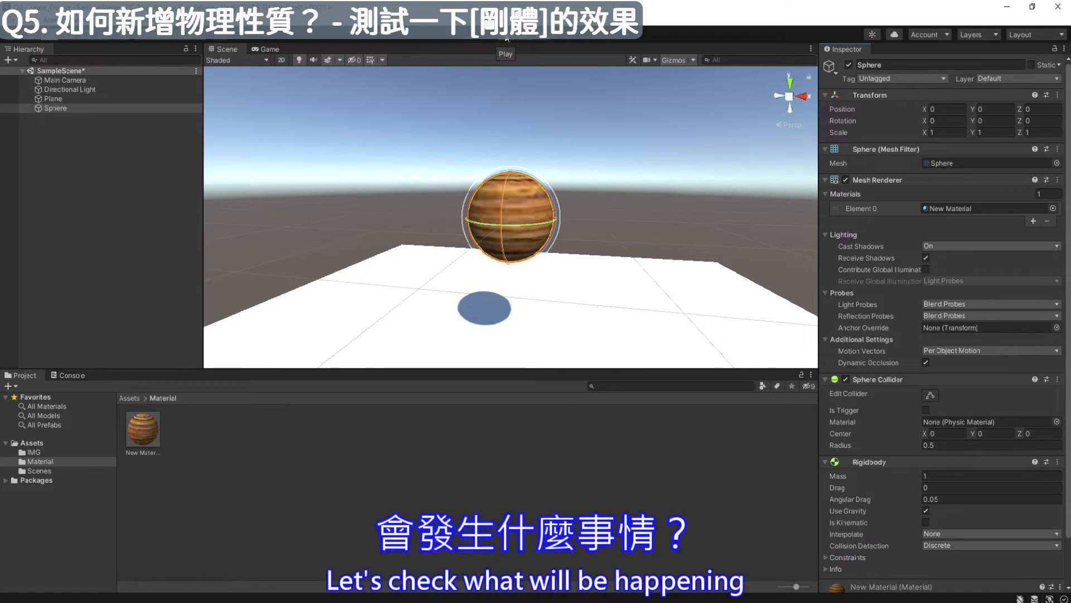
click(507, 37)
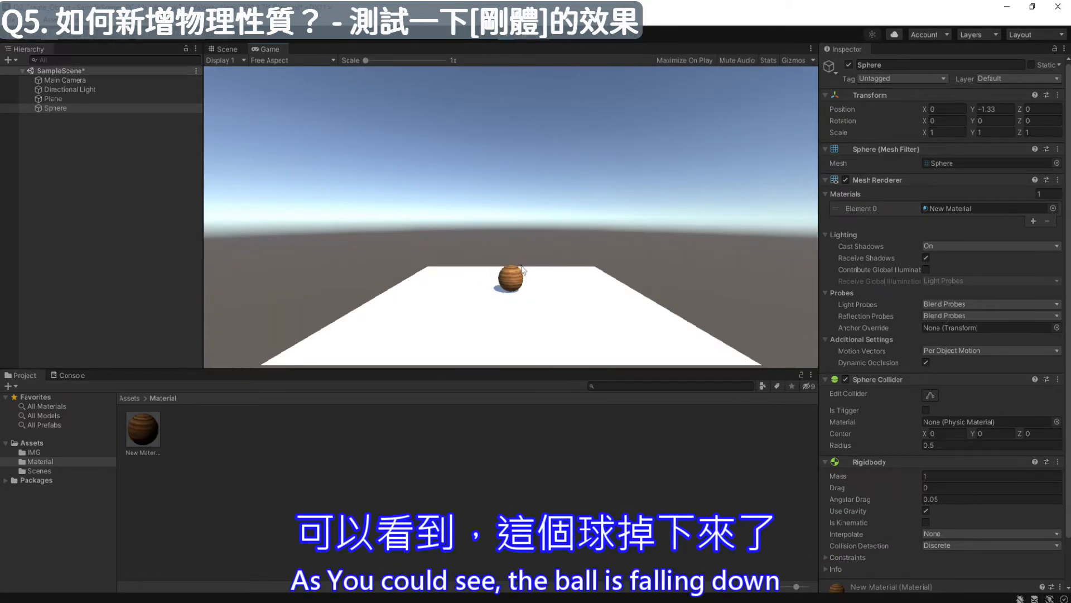
click(506, 36)
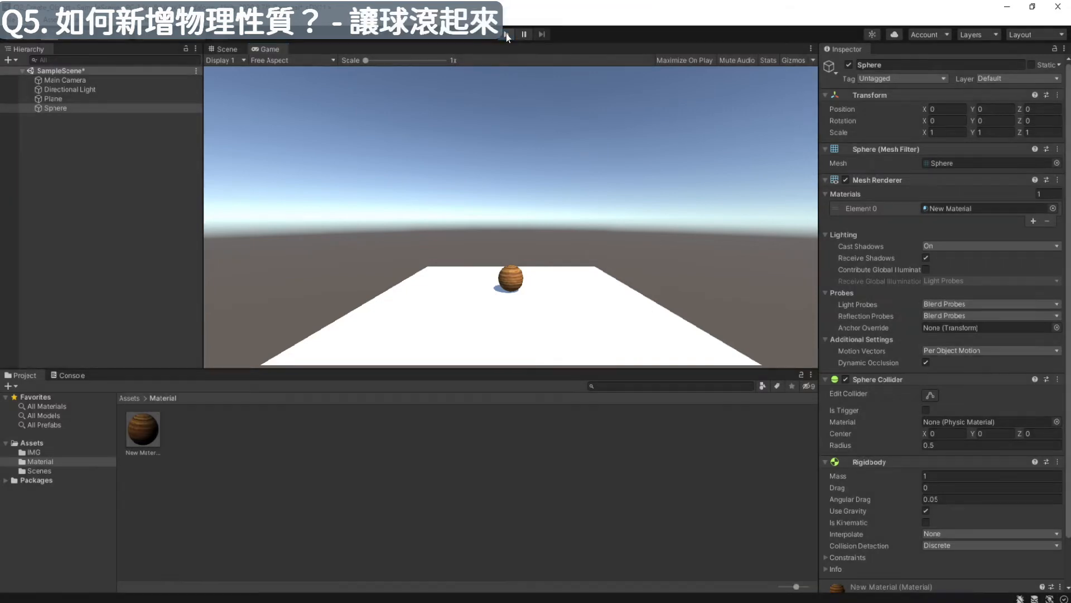
- Tilt the plane about 24.5 degrees around its Z axis and play the scene to test the sphere's rolling
scroll(595, 256, down, 9)
click(575, 305)
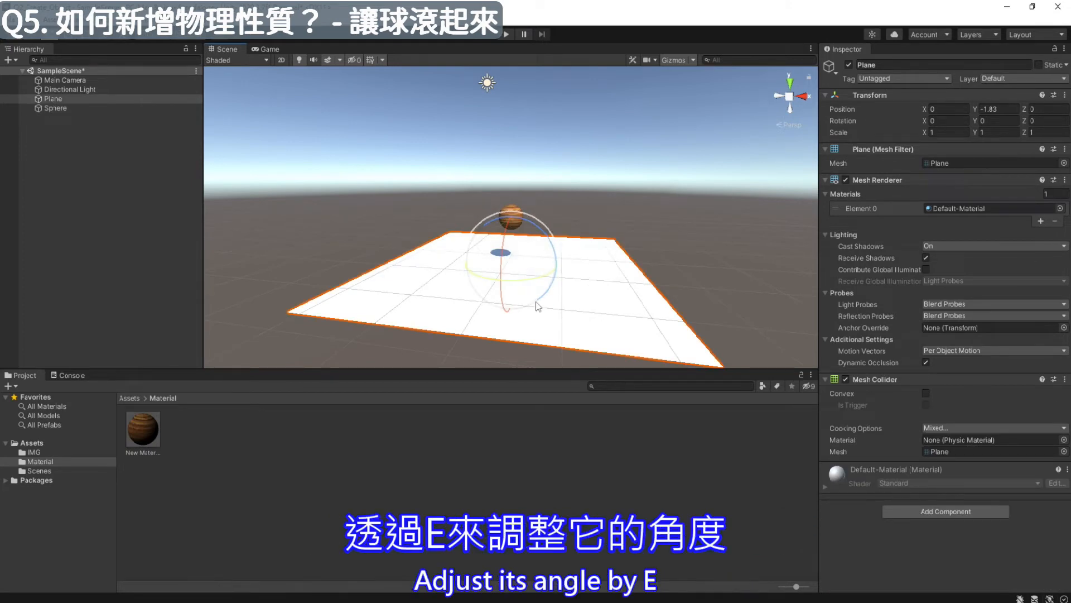
drag(549, 245, 536, 209)
scroll(474, 280, down, 3)
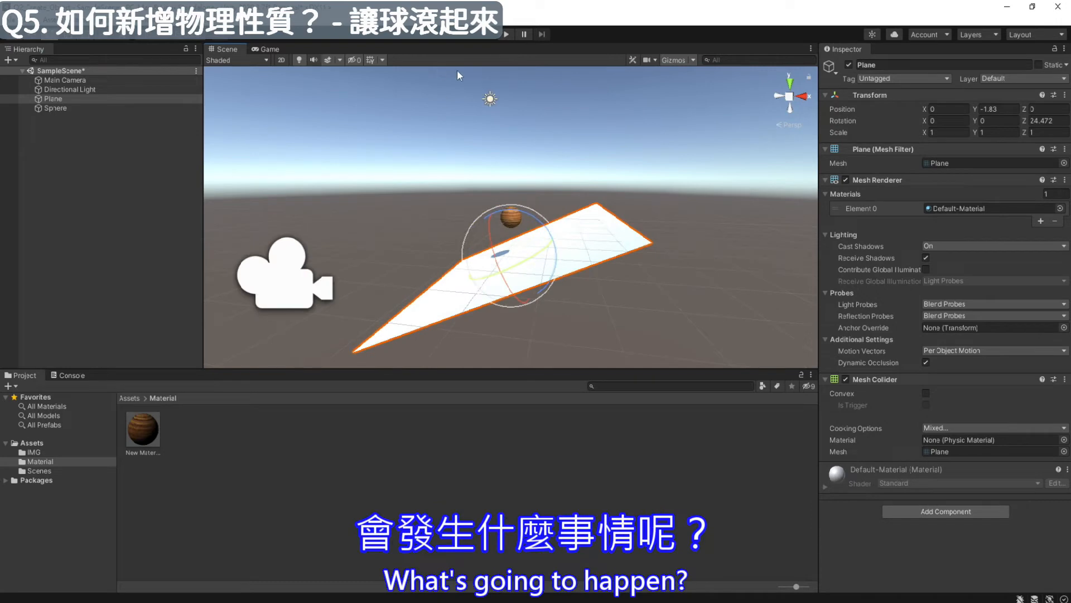
click(507, 34)
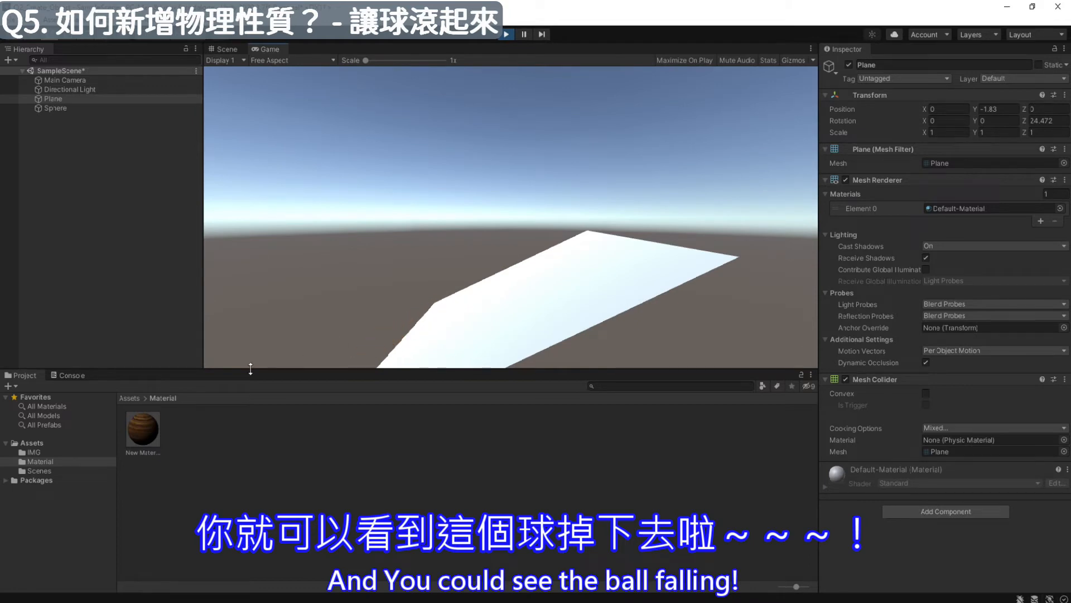
- Stop the preview and lengthen the tilted plane along its X axis to a scale of about 3.29
click(506, 35)
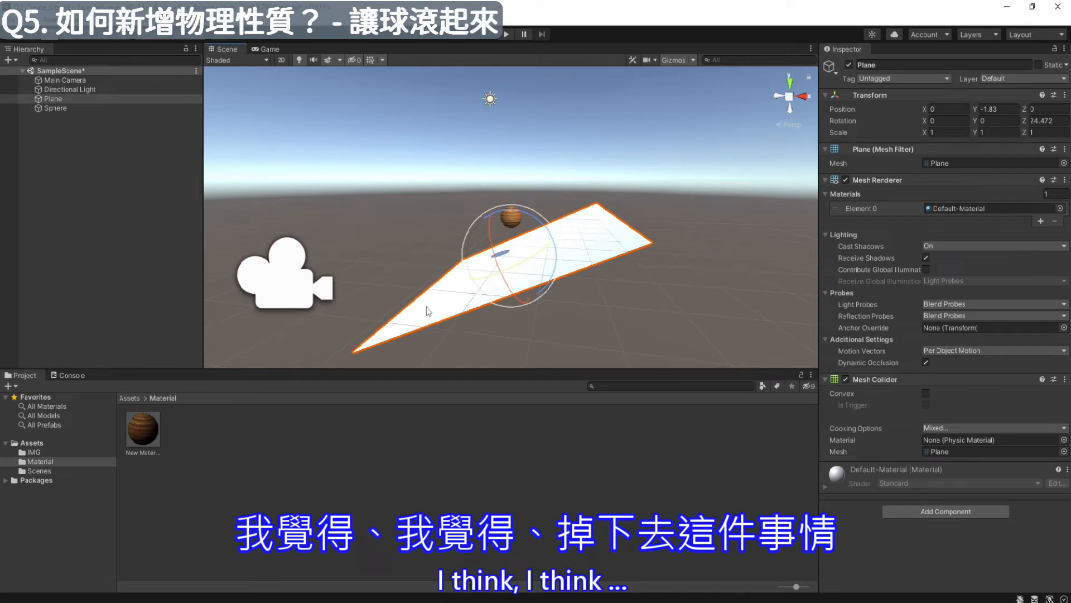
key(r)
drag(553, 244, 635, 211)
scroll(636, 223, down, 3)
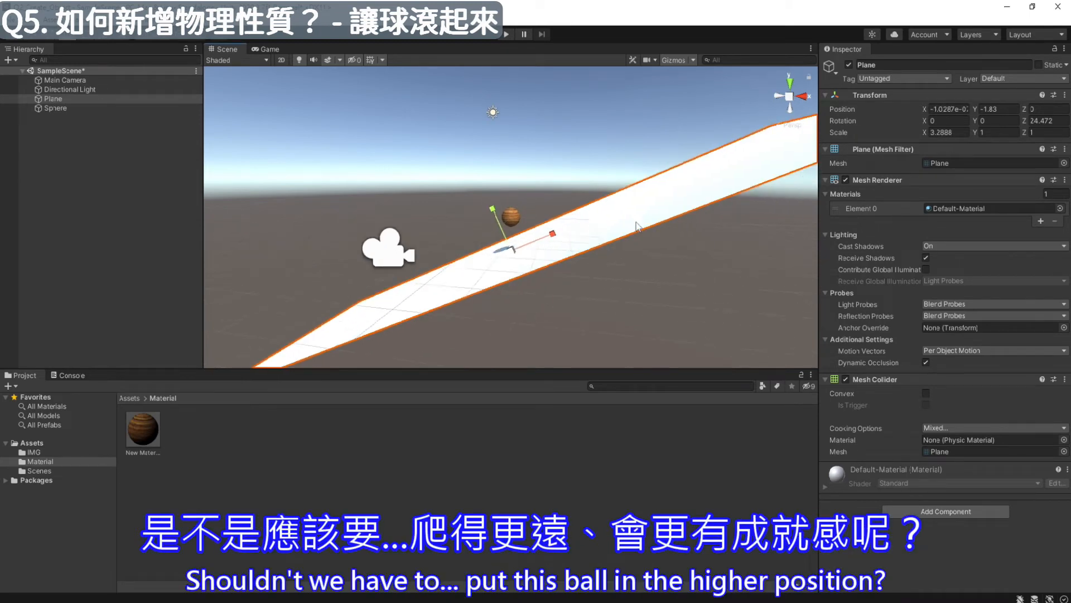
- Move the sphere above the plane's higher end at about X 7.06, Y 5.12, and test its rolling in Play mode, stopping the preview
click(512, 221)
key(w)
drag(514, 171, 514, 108)
drag(566, 151, 708, 144)
drag(660, 107, 662, 65)
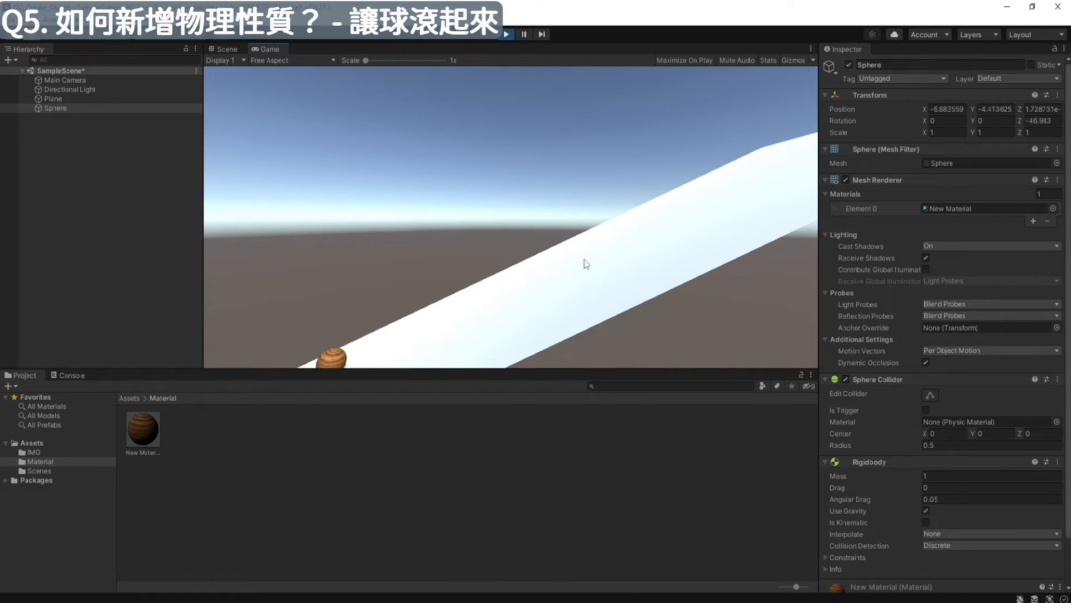
click(503, 33)
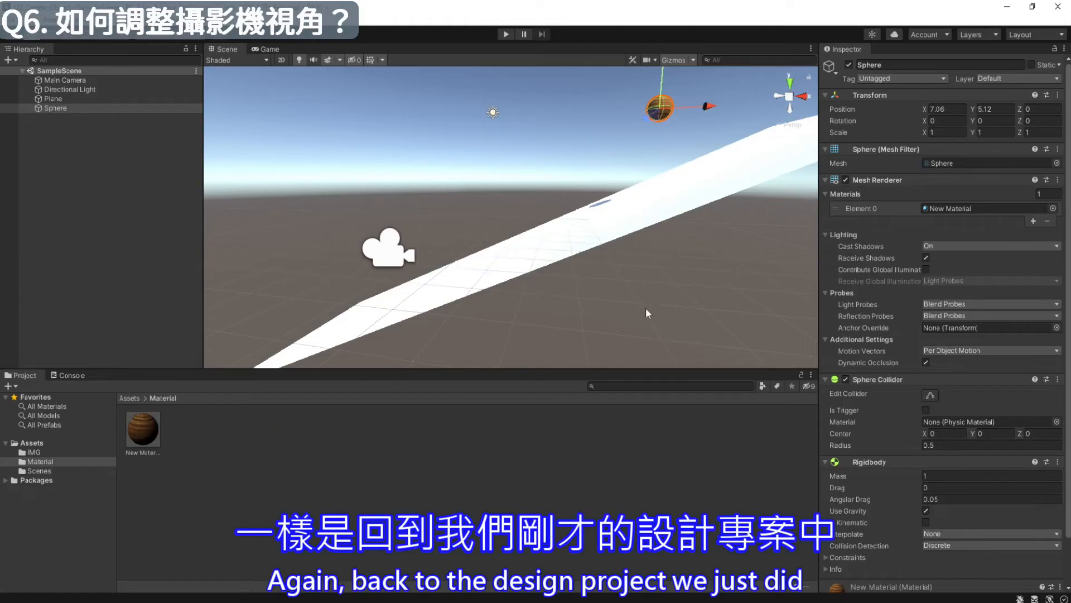
- Select the Main Camera in the scene, viewed along the length of the sloping plane
alt+drag(645, 307, 517, 202)
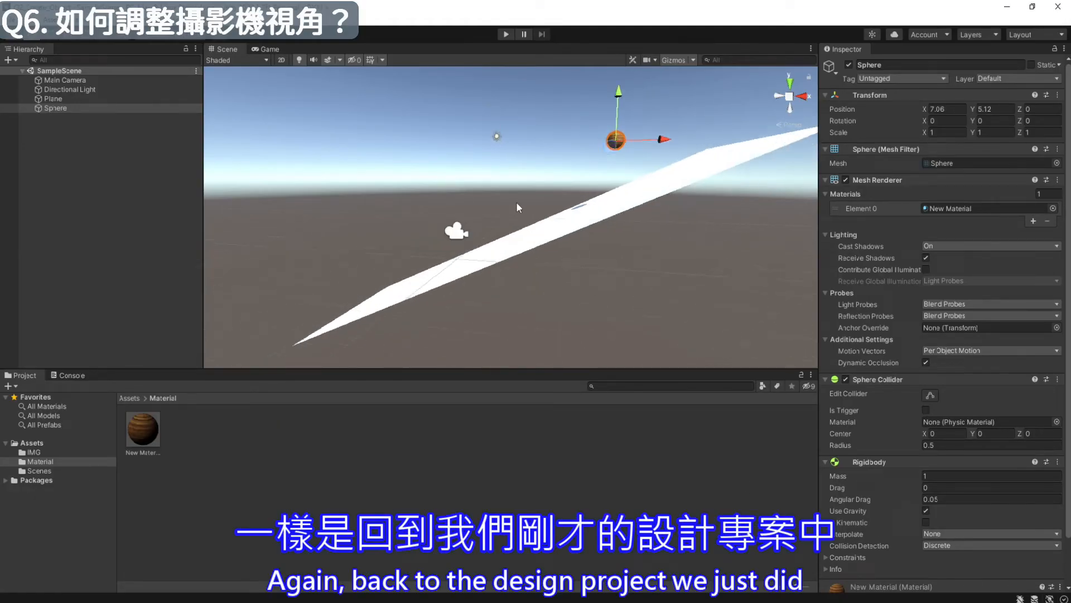
click(454, 231)
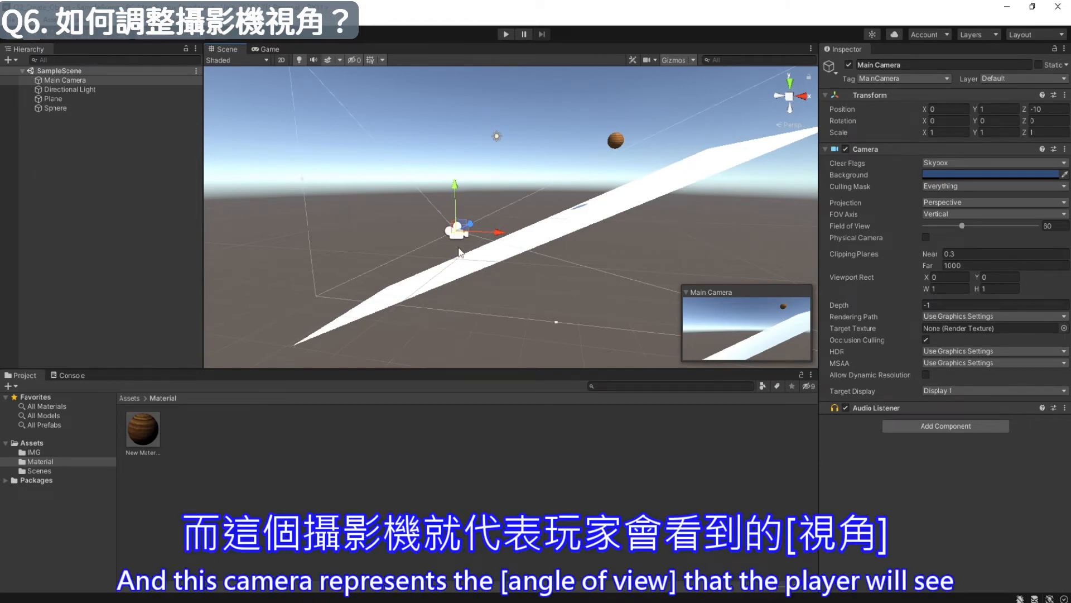
alt+drag(279, 251, 567, 266)
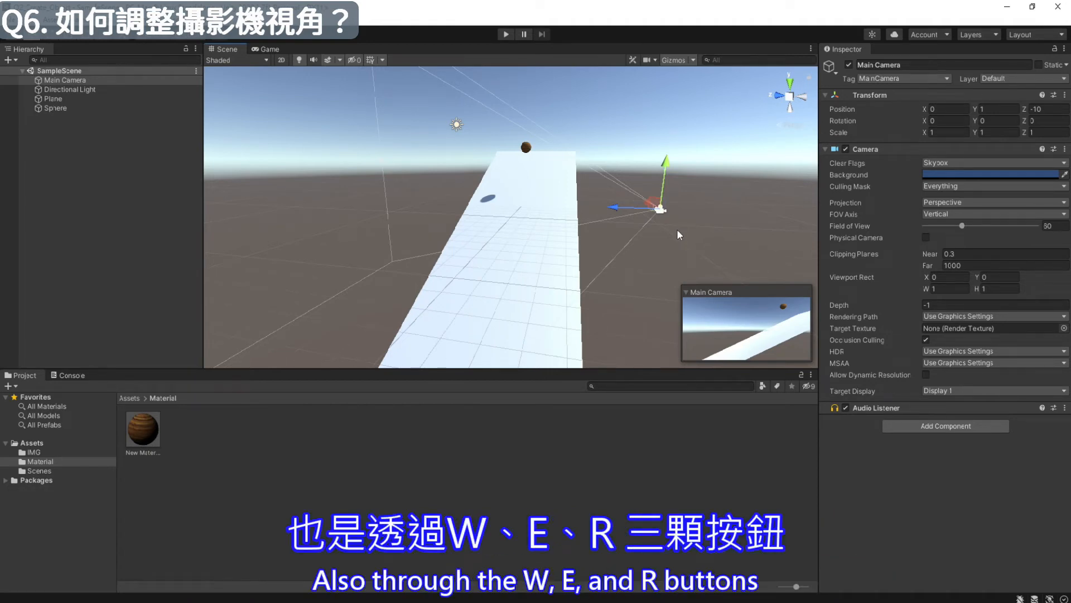
- Try rotating the Main Camera around its Y axis, and undo the rotation
key(e)
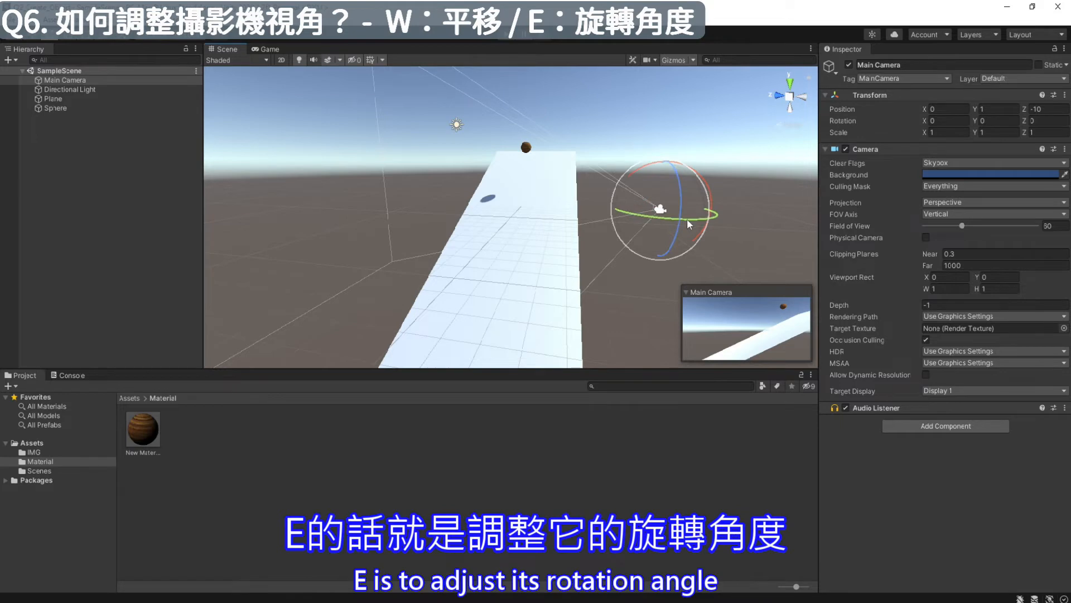
drag(694, 223, 723, 232)
key(ctrl+z)
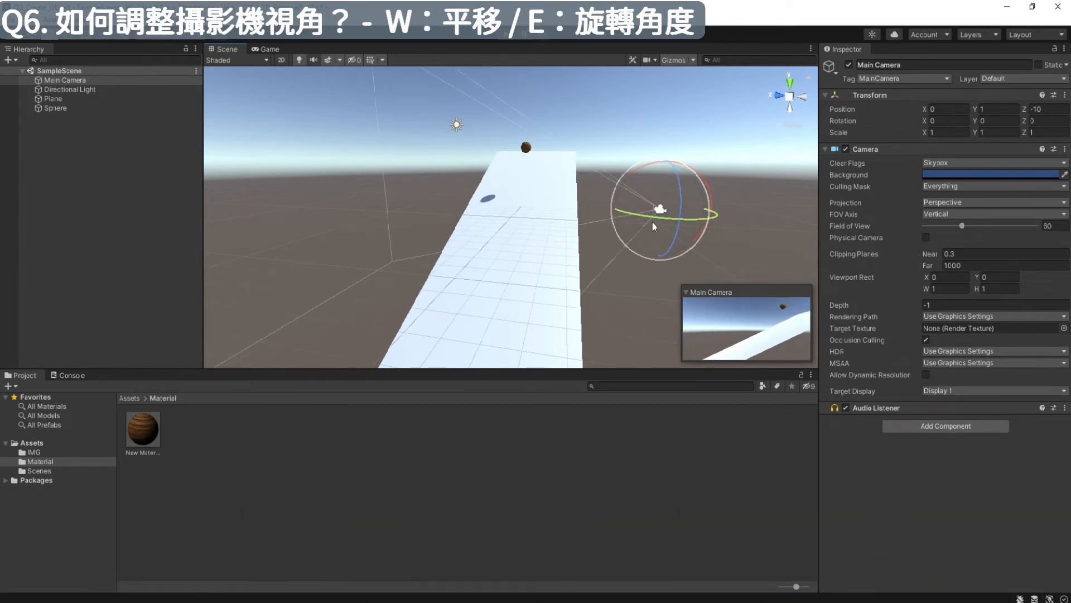
- Move the Main Camera beyond the plane's lower end, to about X -14.04 and Z -0.81
key(w)
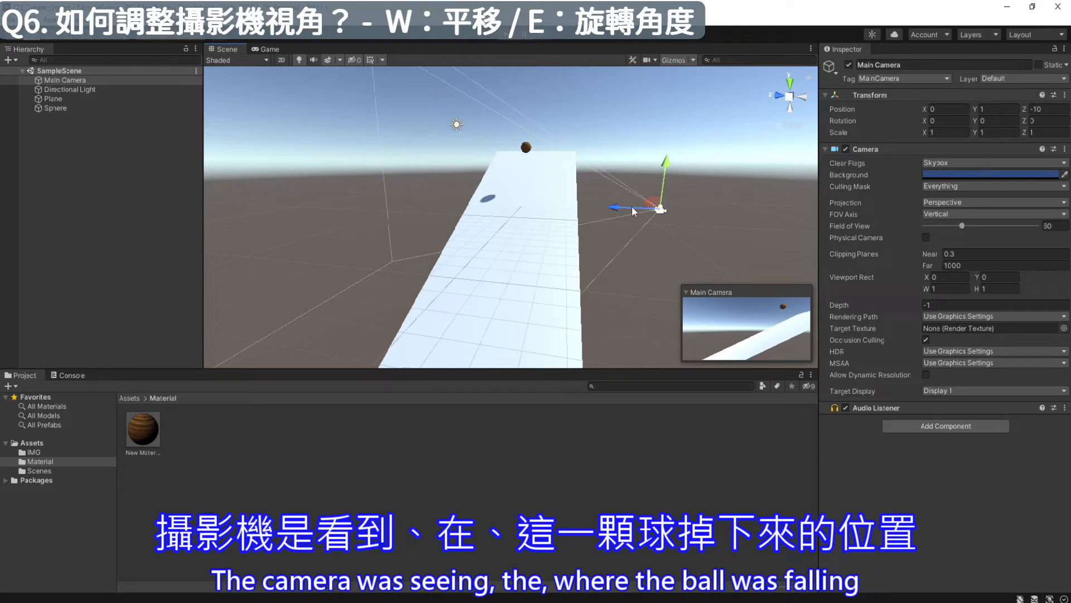
drag(636, 212, 497, 202)
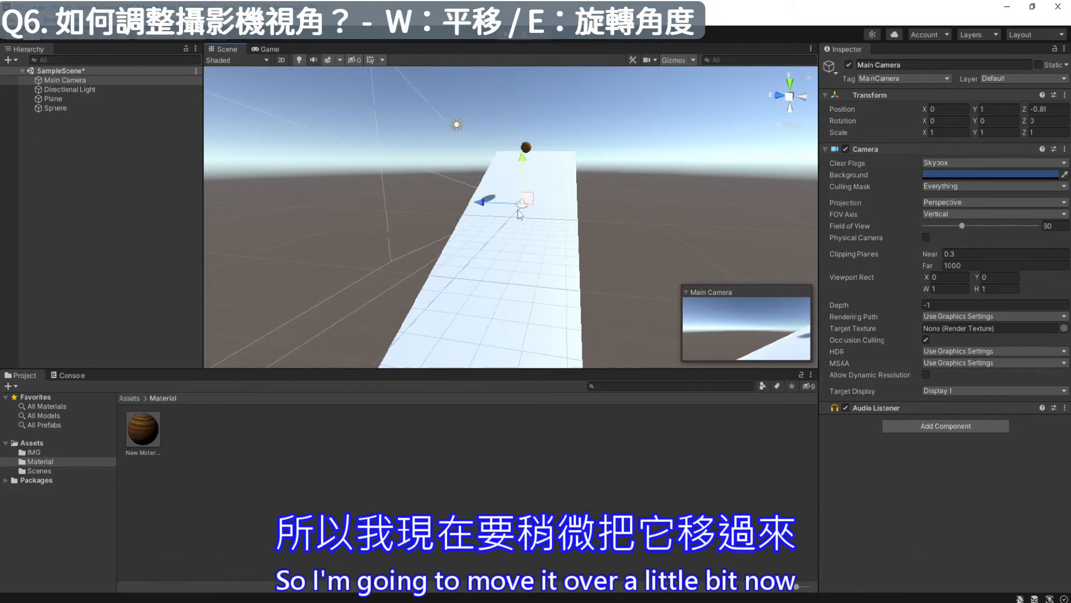
alt+drag(573, 210, 446, 219)
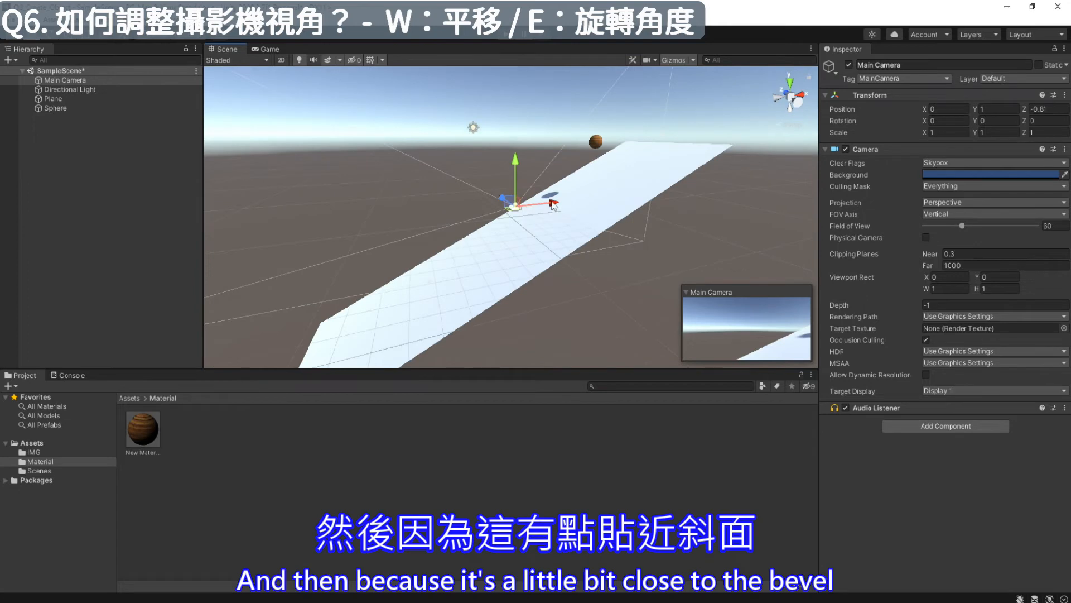
drag(554, 205, 313, 212)
- Rotate the Main Camera about 87 degrees around its Y axis so it faces up the slope
alt+drag(269, 290, 605, 237)
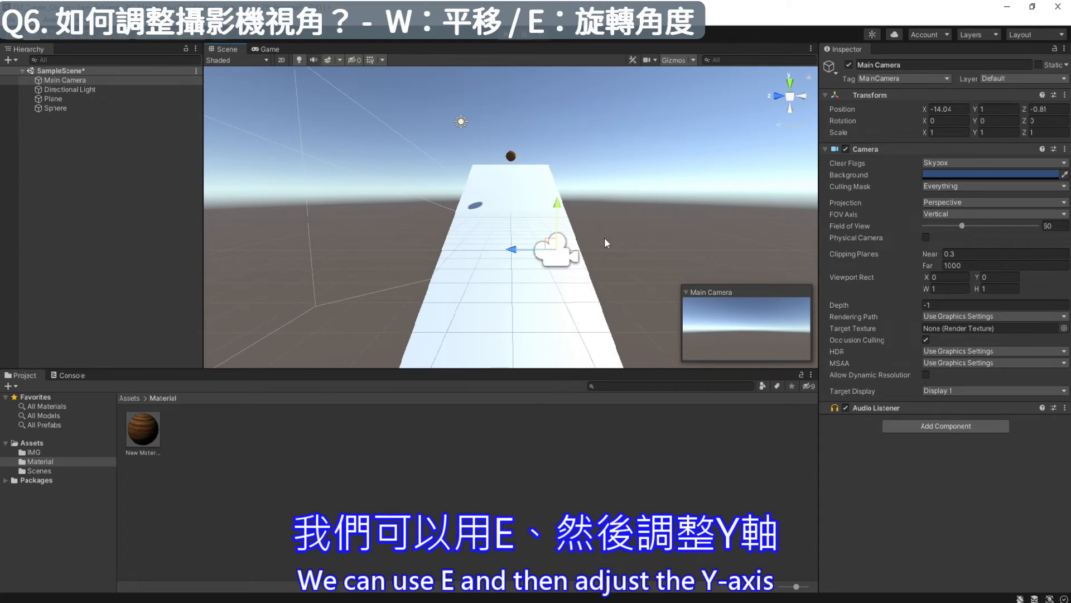
key(e)
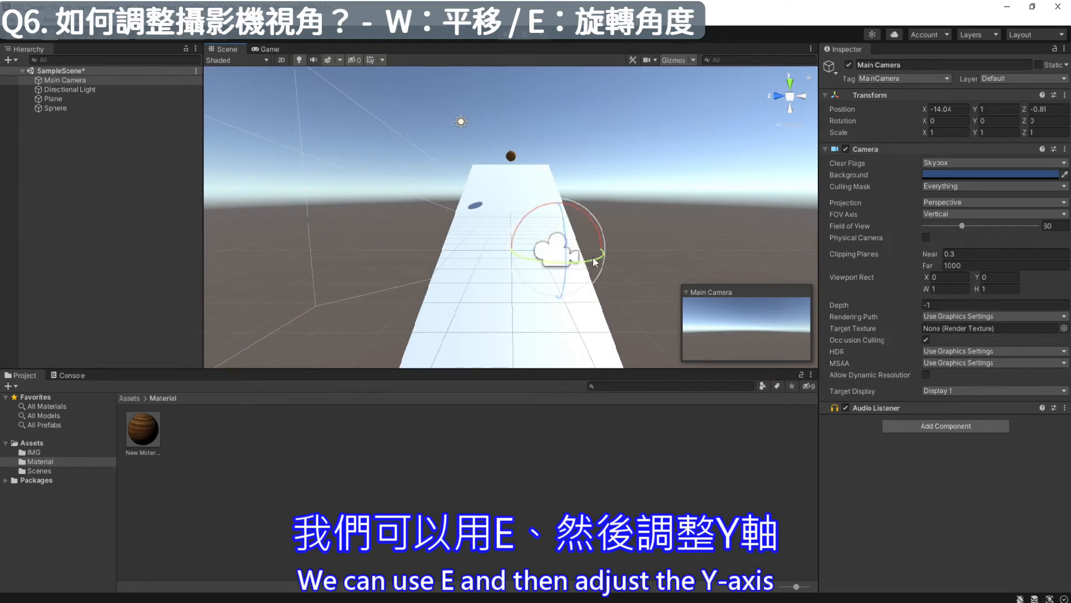
drag(595, 262, 507, 265)
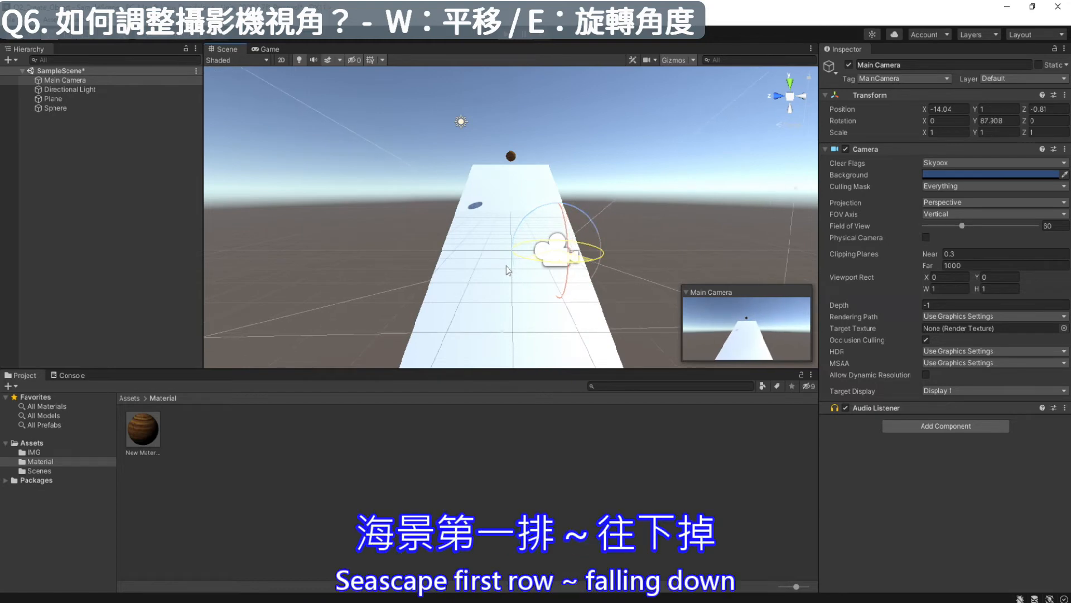
- Lower the Main Camera to about Y -1.02 and preview the rolling sphere in Play mode, stopping the preview
key(w)
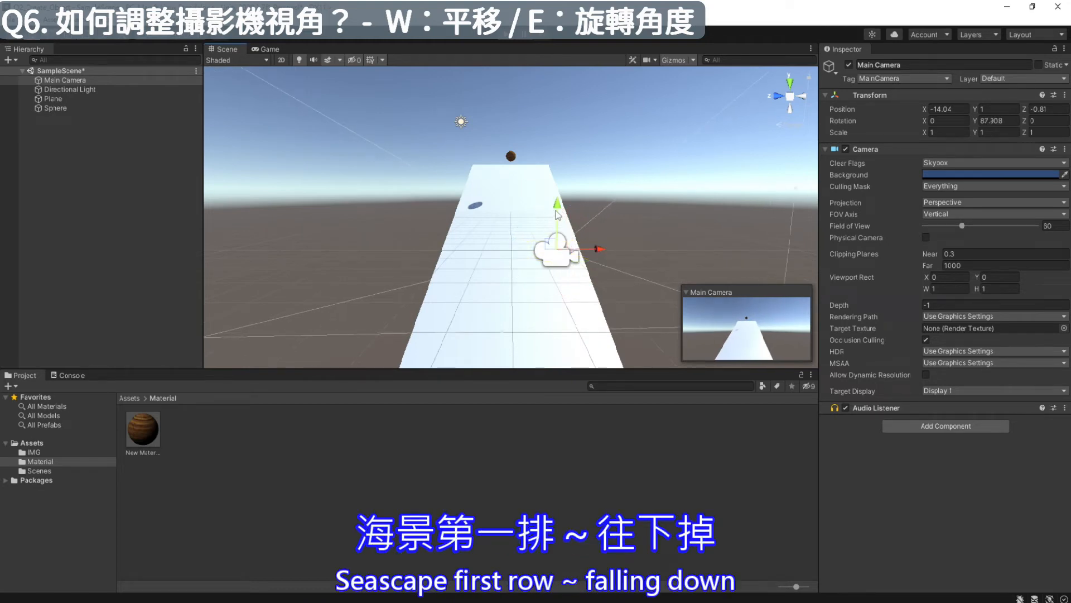
drag(558, 208, 556, 316)
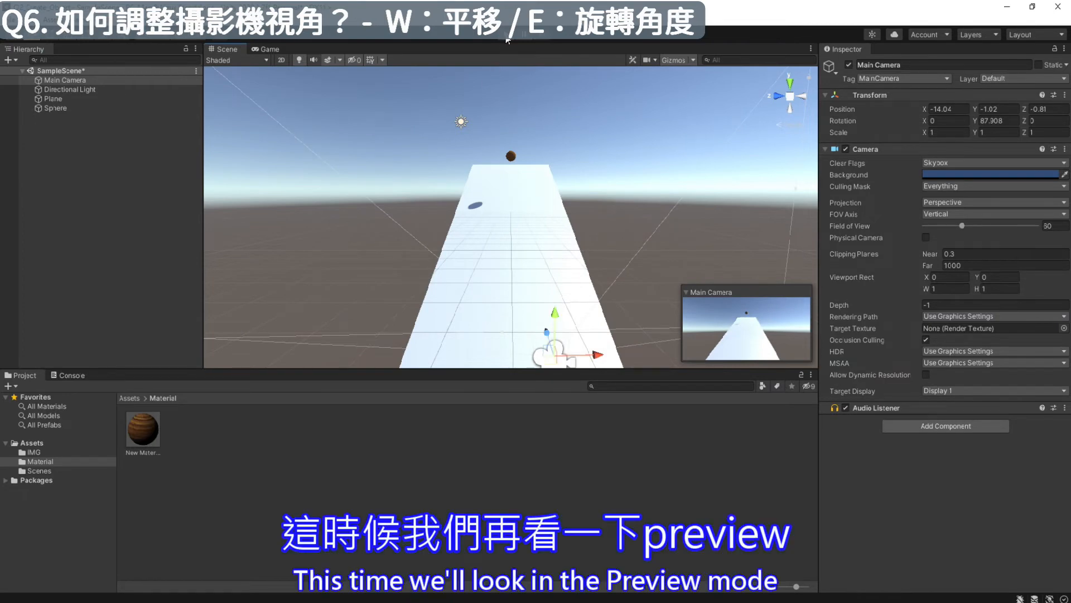
click(507, 38)
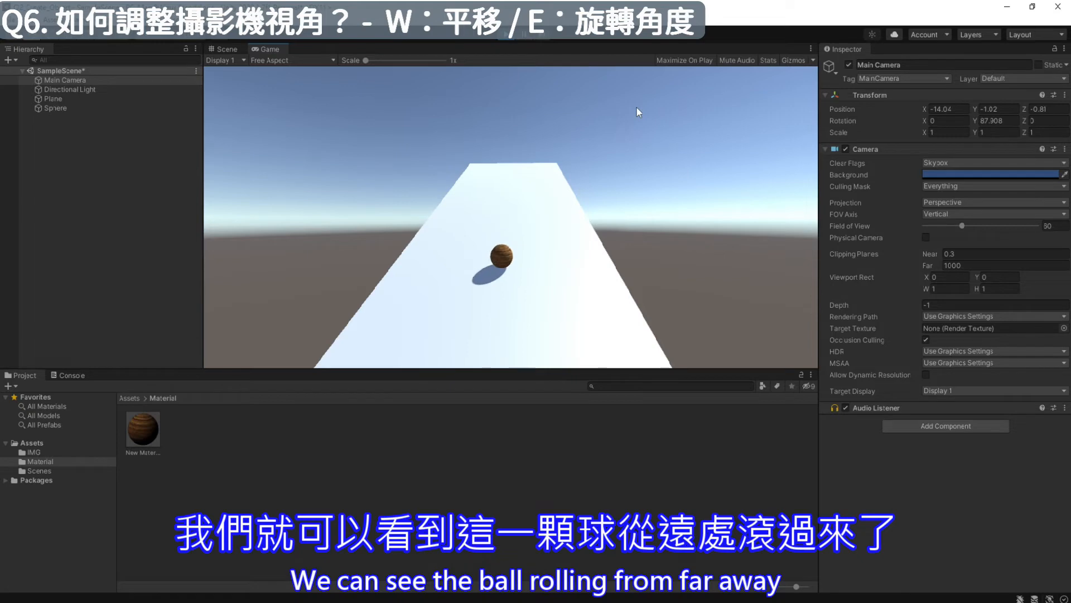
click(508, 38)
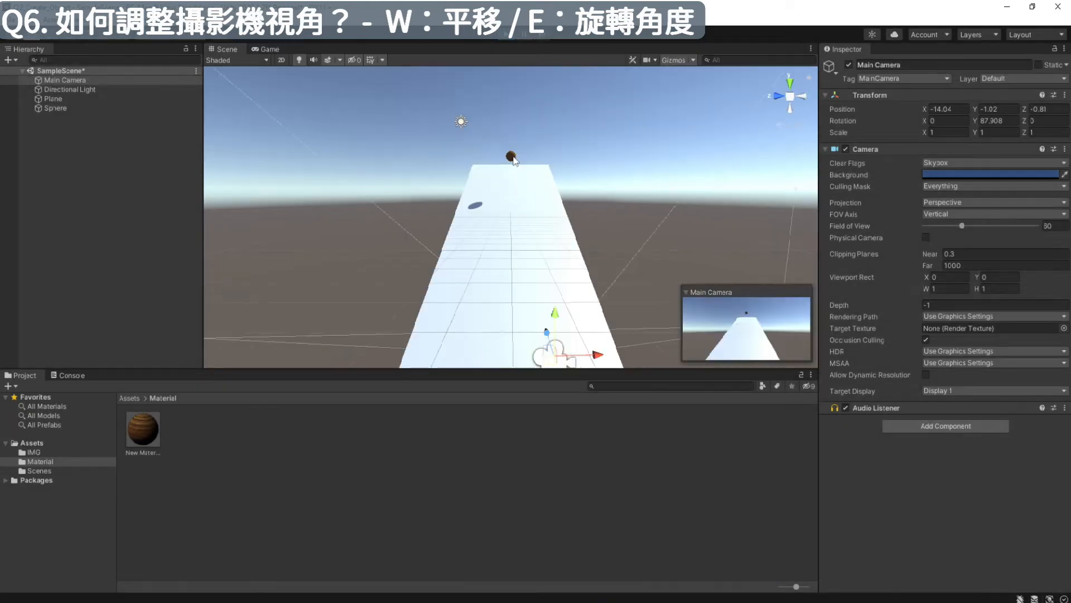
- Add two copies of the sphere spread out above the plane's upper end, and run the scene in Play mode
click(512, 157)
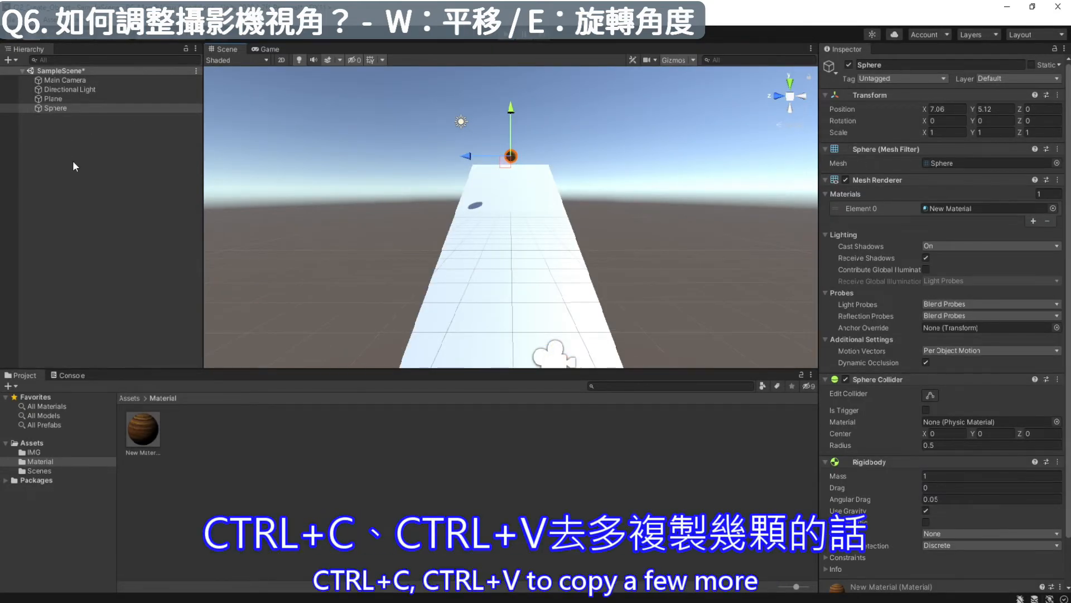
key(ctrl+v)
drag(465, 155, 433, 156)
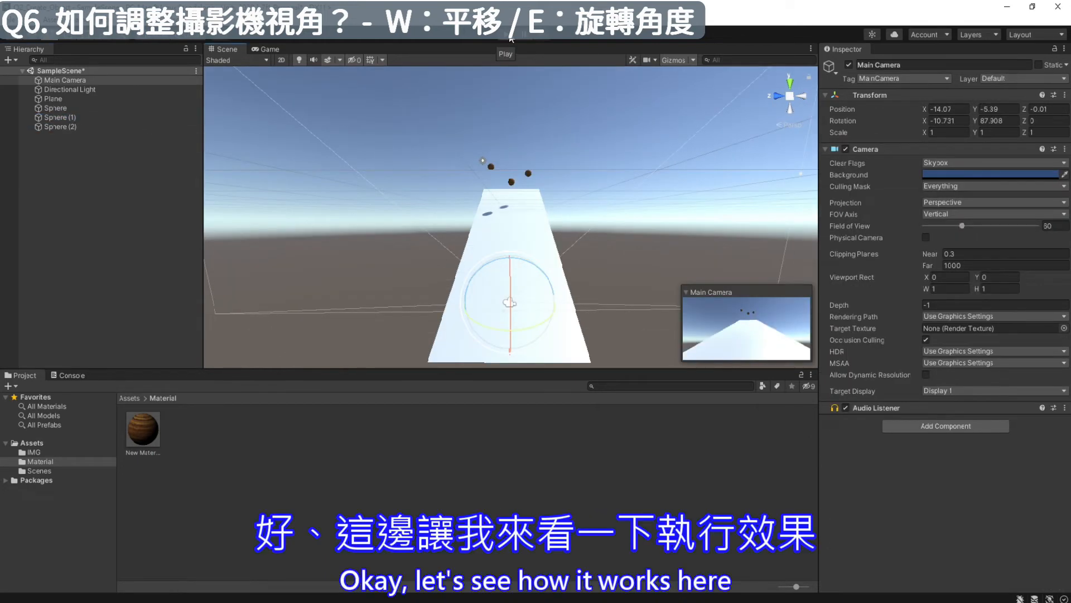
click(509, 37)
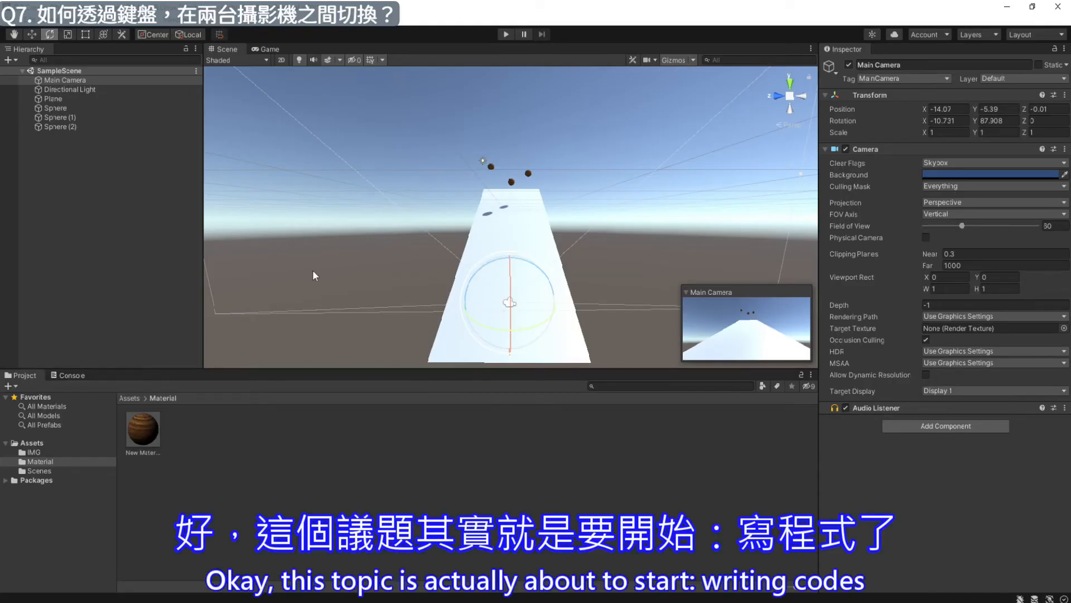
- Move the Main Camera toward the plane's left edge at about Y -4.47, Z 3.24, and turn it to about 99.5 degrees around Y
key(w)
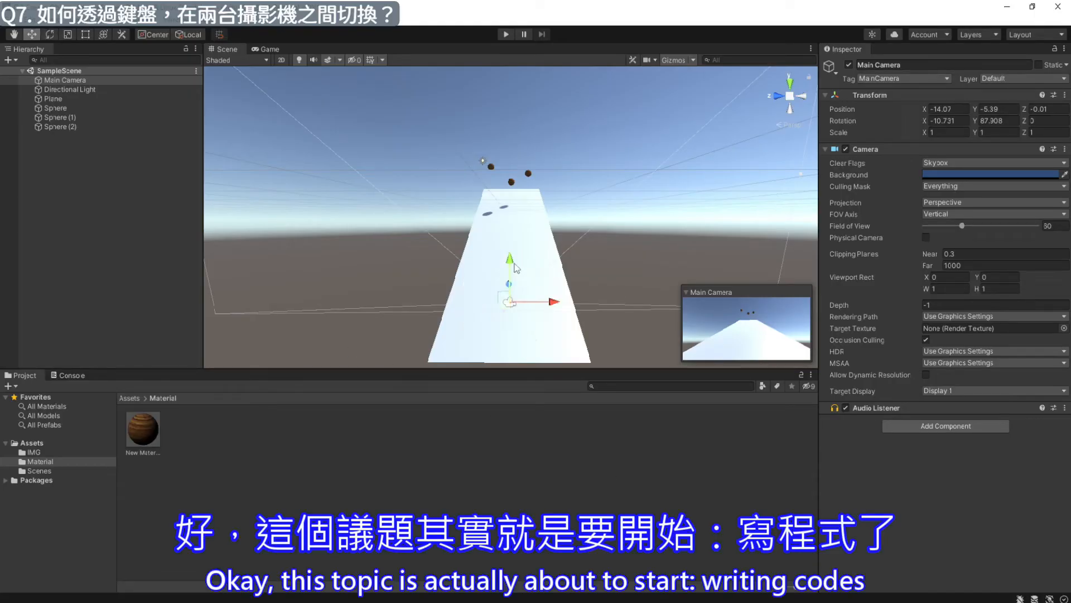
drag(511, 262, 511, 248)
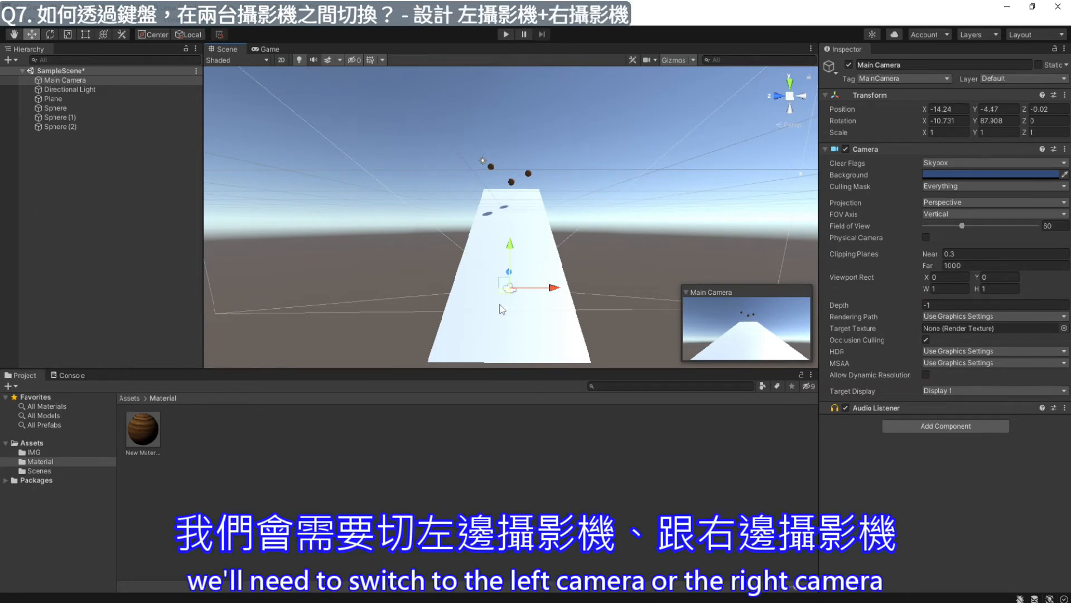
drag(553, 289, 505, 293)
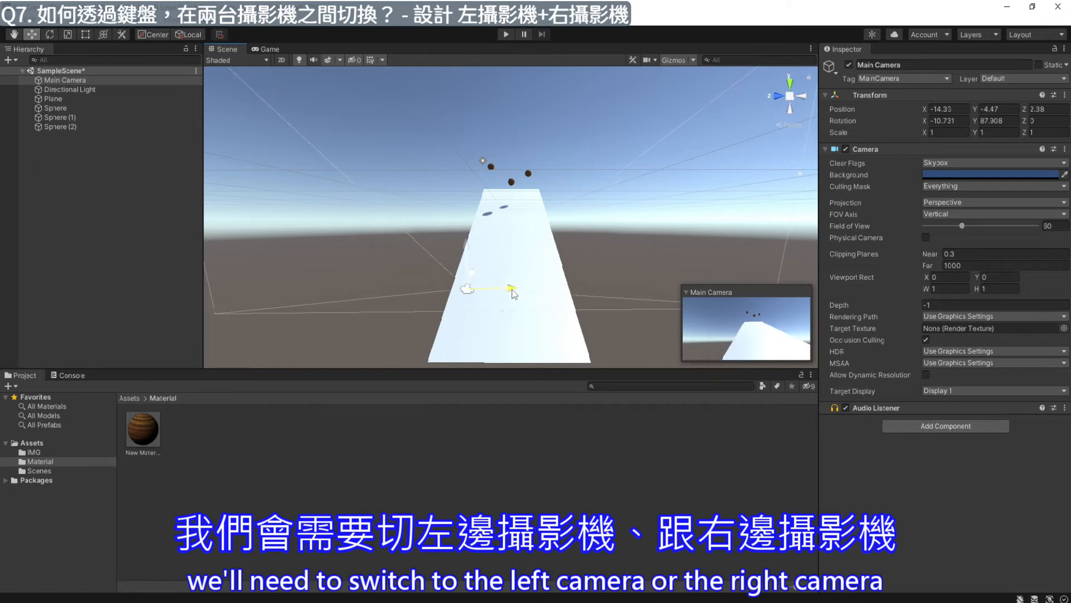
key(e)
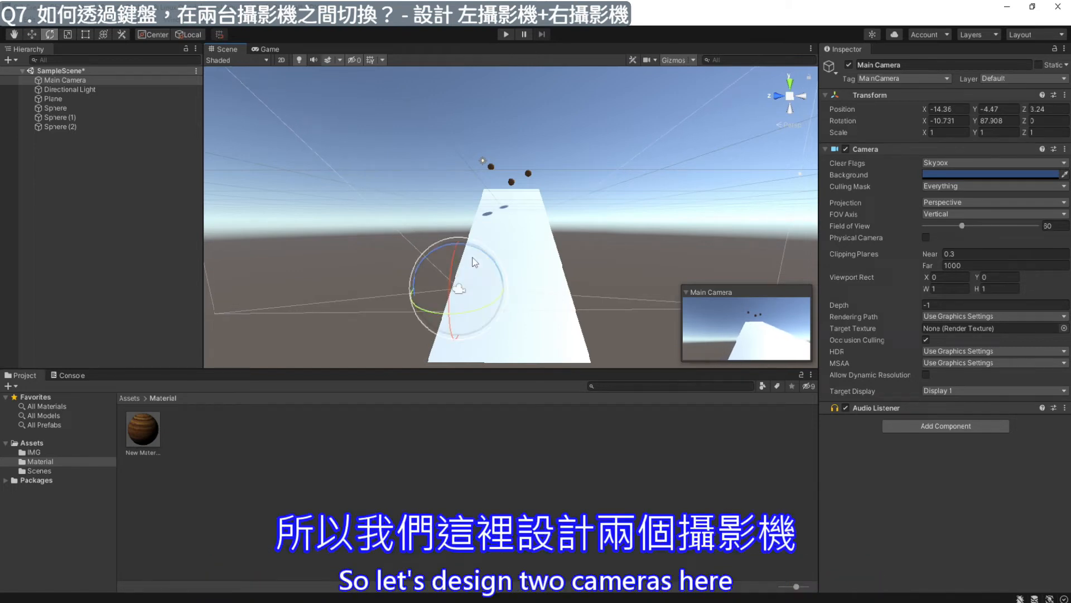
drag(438, 312, 419, 306)
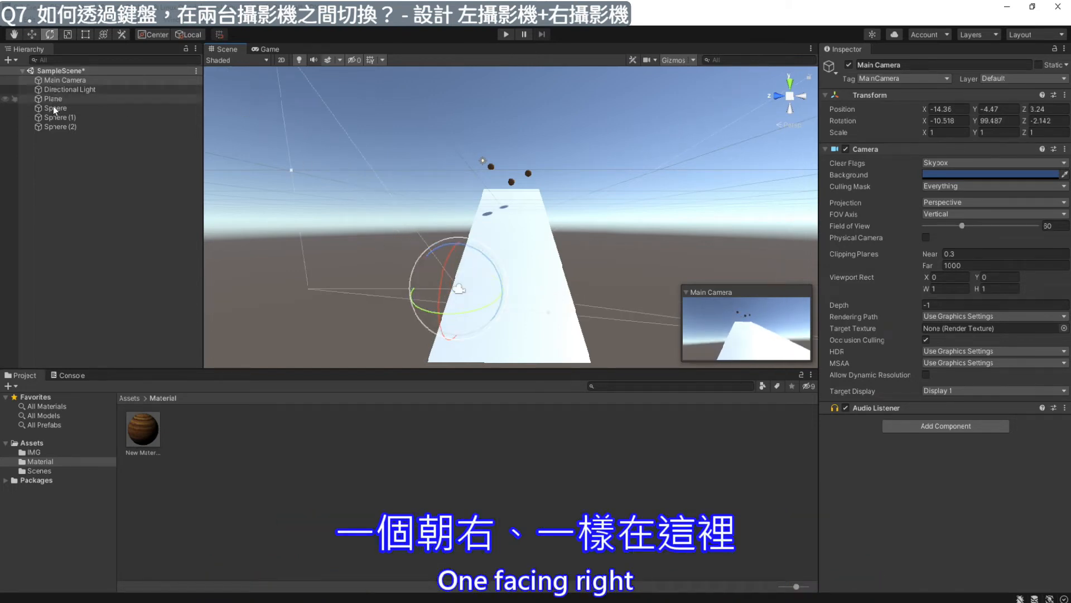
- Add a second camera object to the scene
click(74, 152)
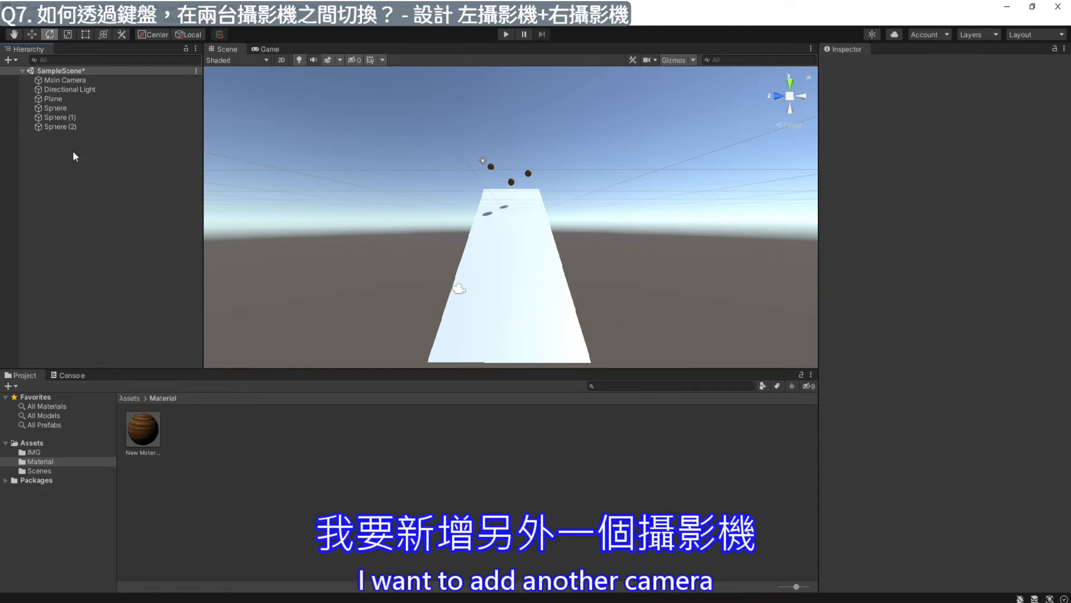
right_click(74, 151)
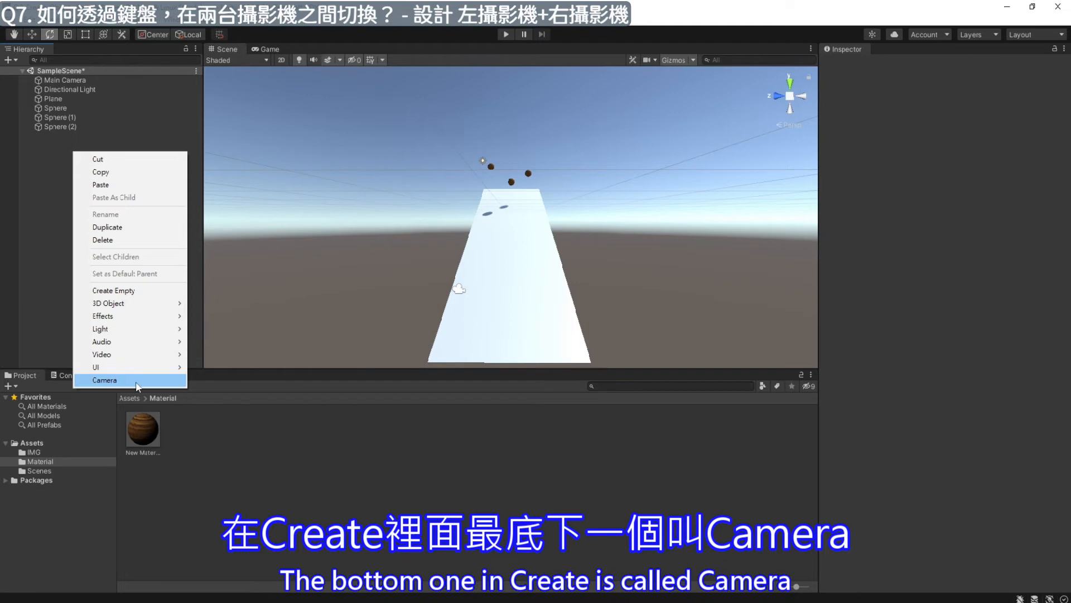
click(105, 380)
text(w)
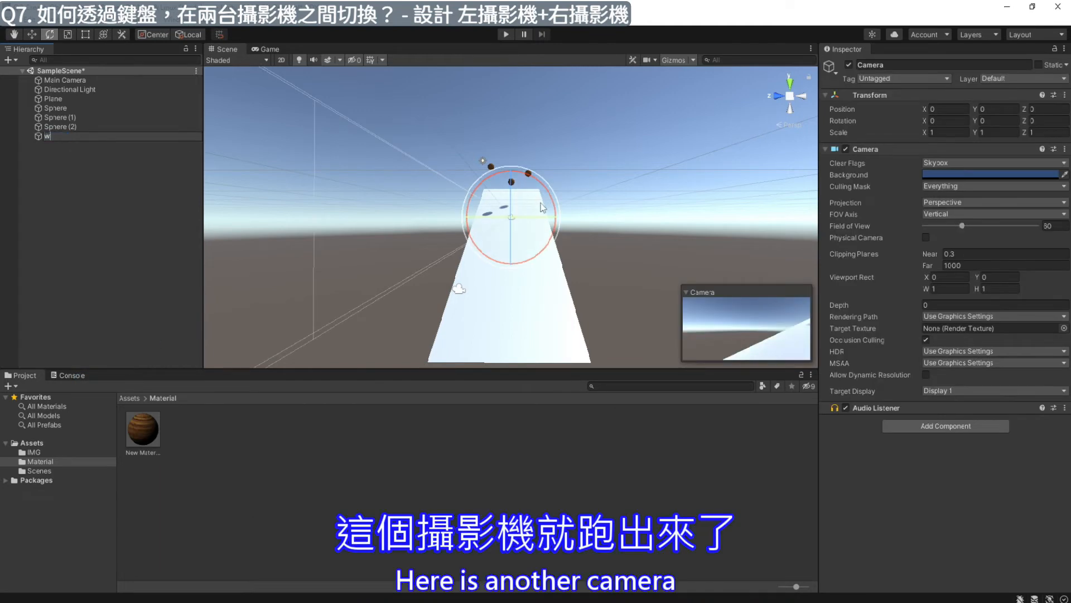
- Place the new camera near the plane's lower right edge at about X -14.53, Y -4.36, Z -2.05, turned about 73.5 degrees around Y
scroll(539, 211, up, 3)
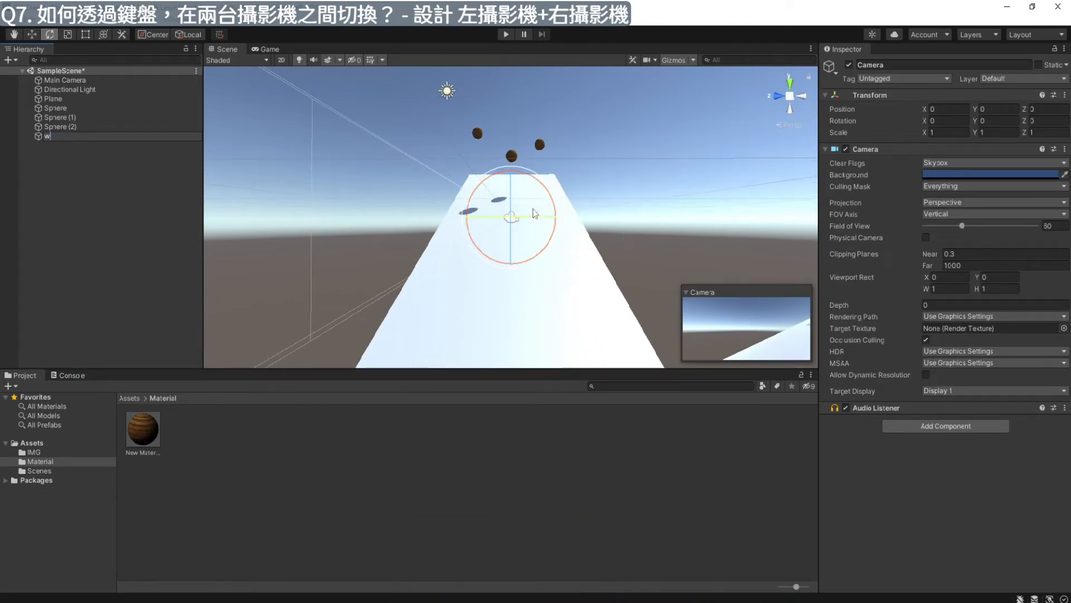
alt+drag(616, 220, 368, 230)
key(w)
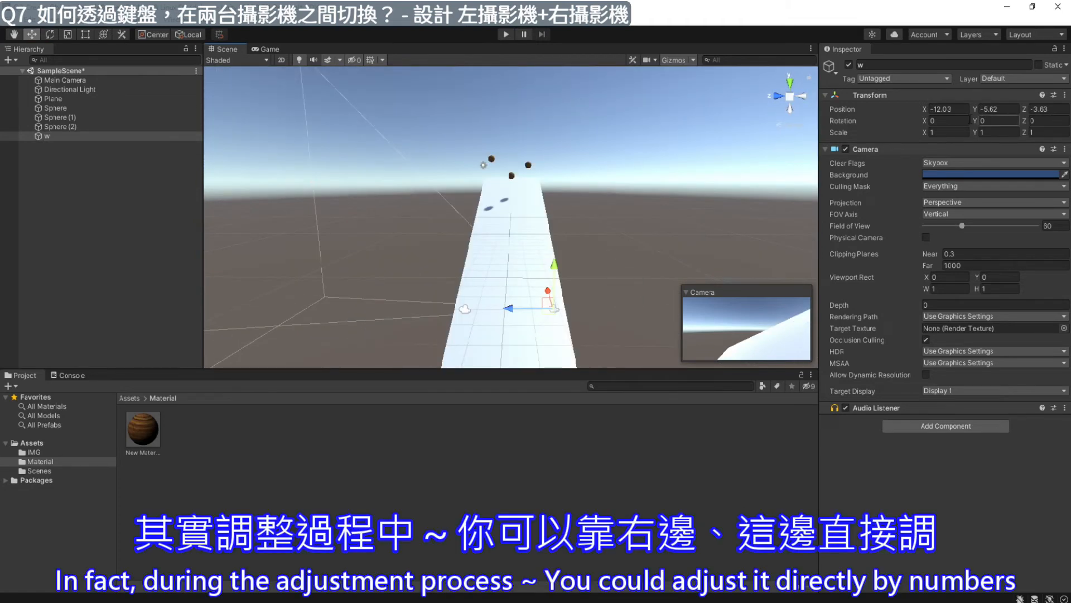
alt+drag(749, 271, 452, 284)
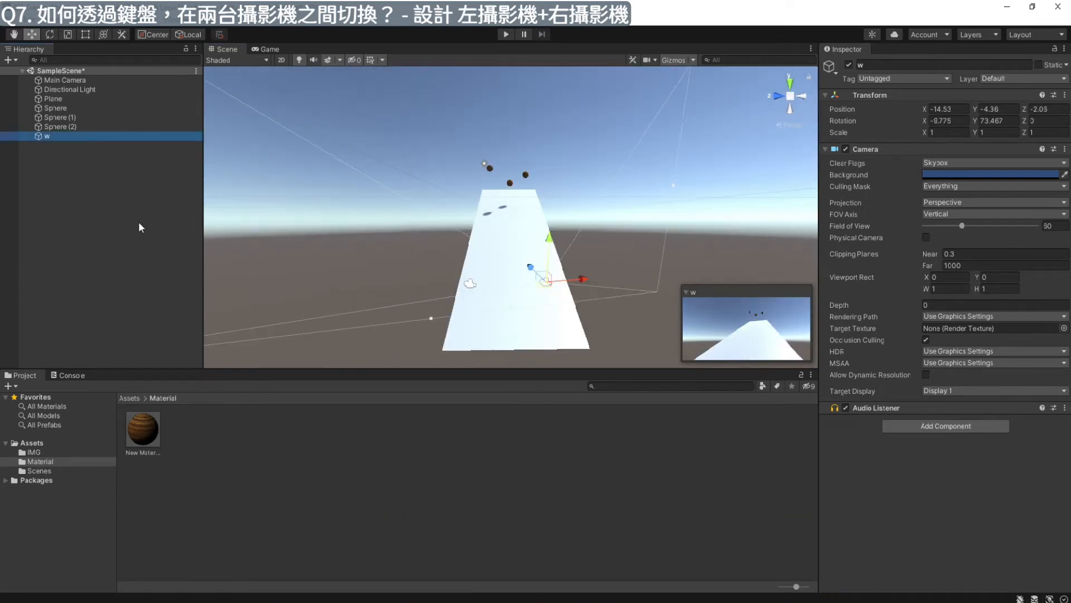
- Rename the new camera to Camera2 and select the Main Camera
key(F2)
key(Caps_Lock)
text(C)
key(Caps_Lock)
text(amera2)
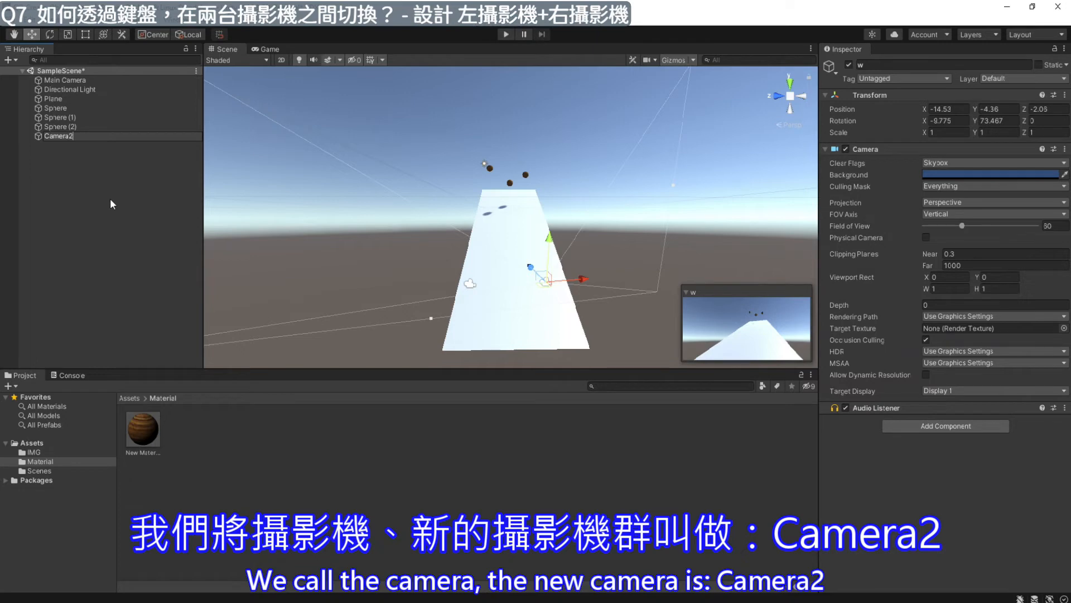
click(83, 79)
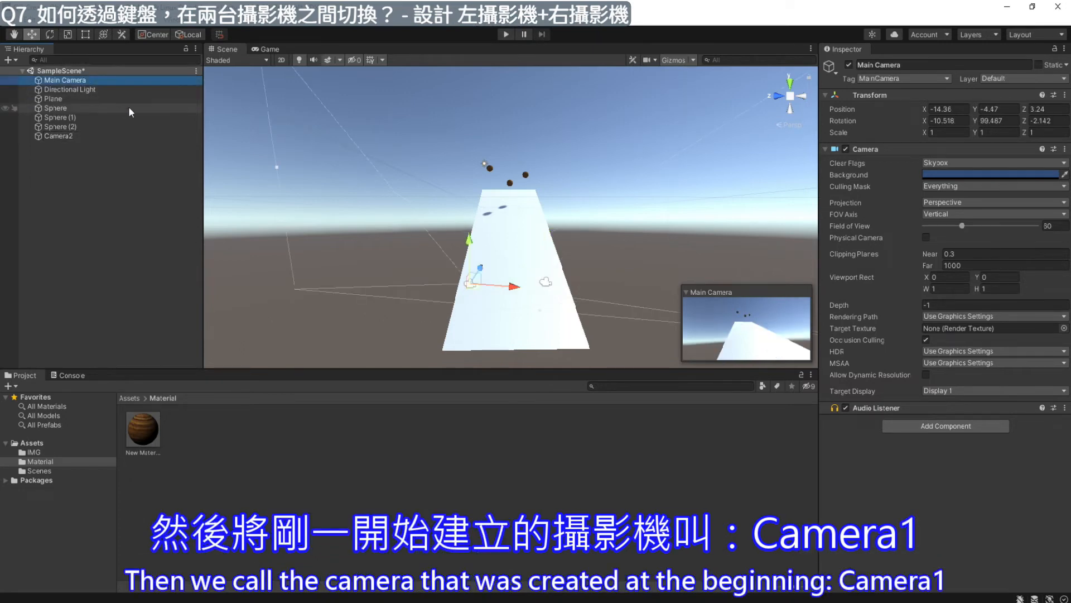
- Rename the Main Camera to Camera1 and enlarge the scene view's height
key(F2)
key(Caps_Lock)
text(C)
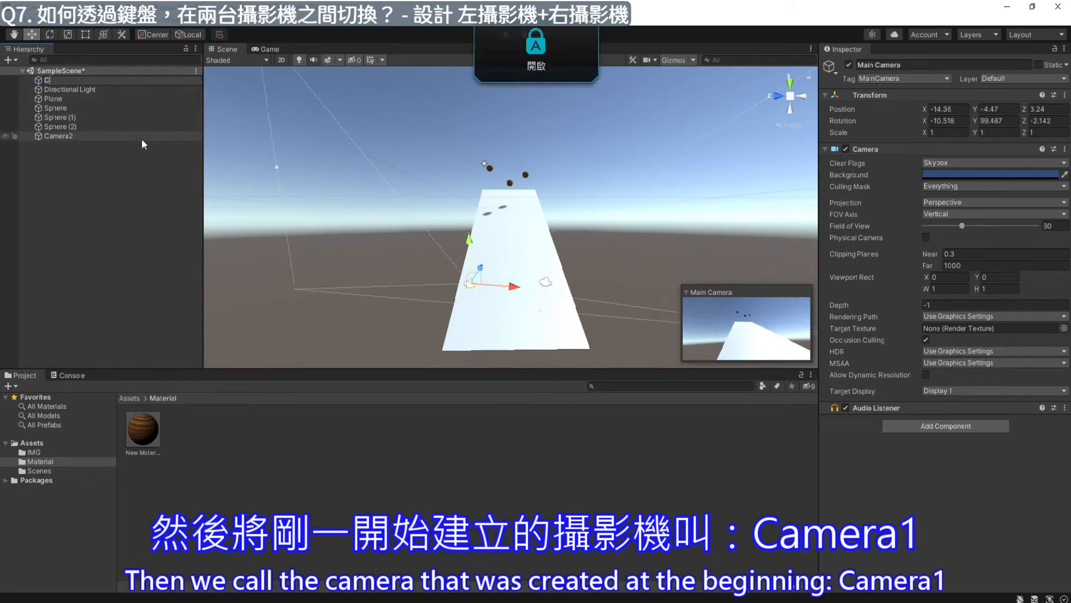
key(Caps_Lock)
text(amera1)
click(140, 194)
drag(509, 370, 509, 441)
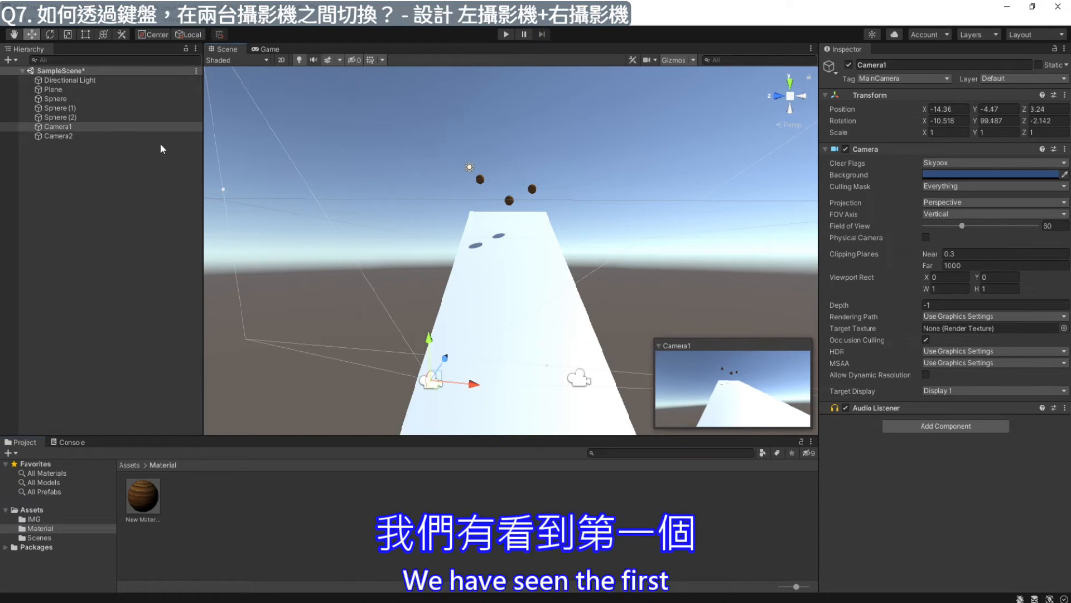
- Compare the preview views of Camera1 and Camera2 by selecting each camera in turn
click(80, 125)
click(696, 342)
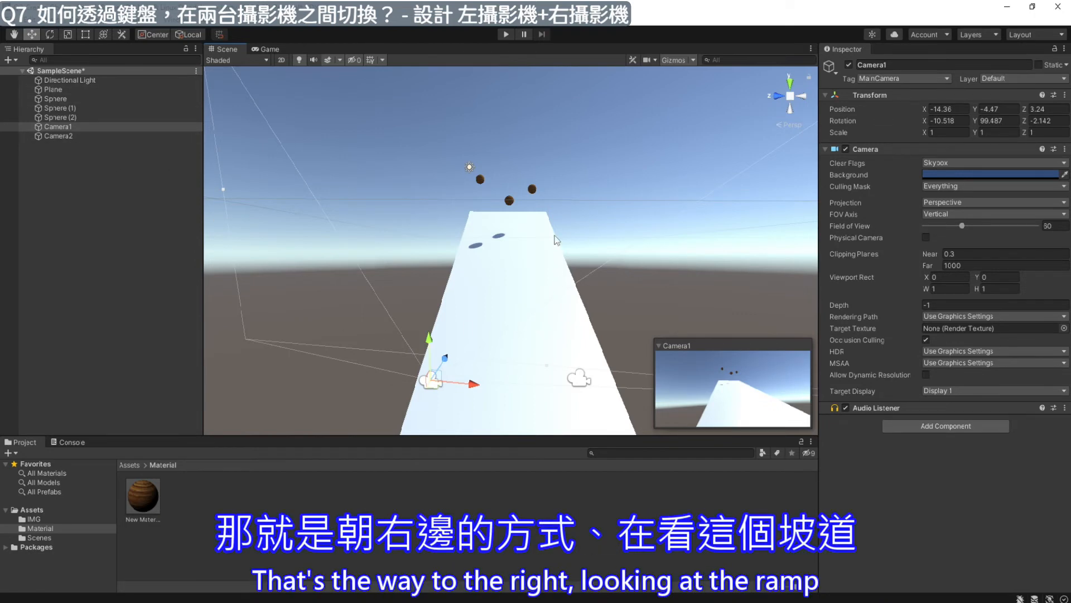
click(64, 135)
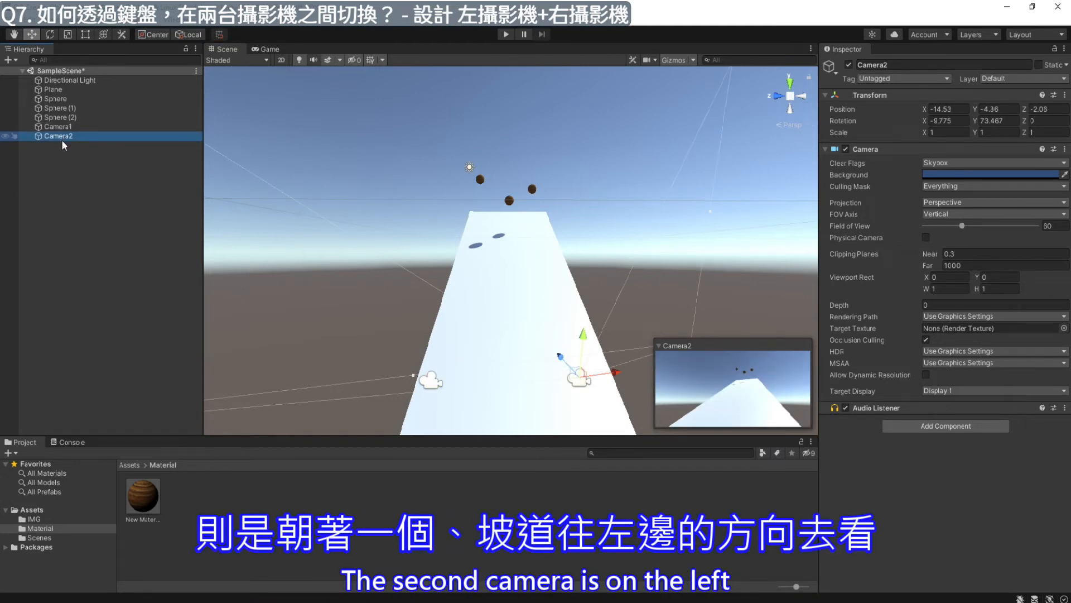
click(431, 382)
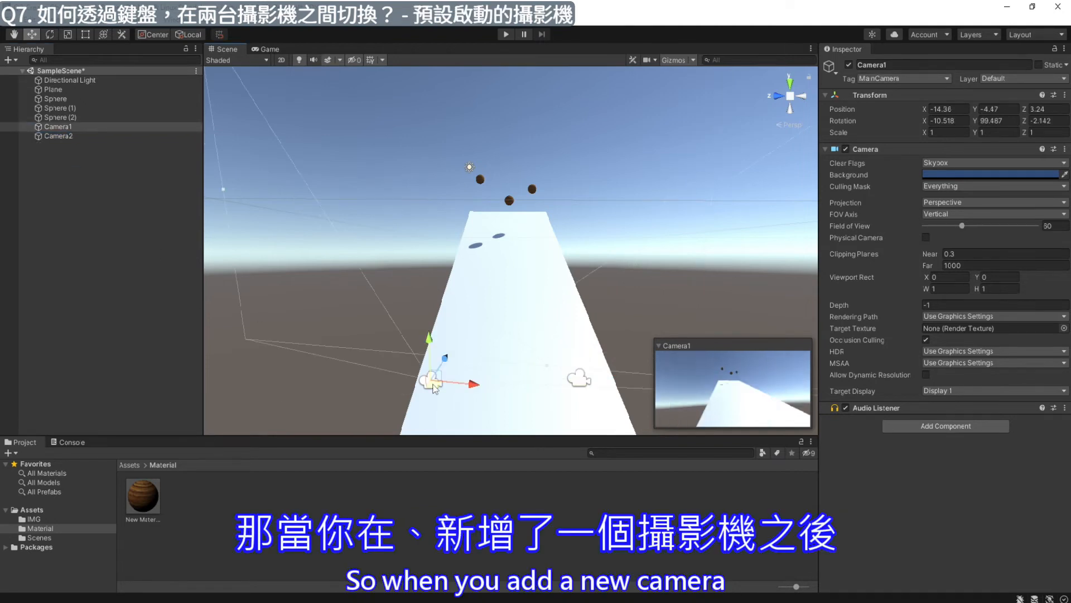
click(580, 381)
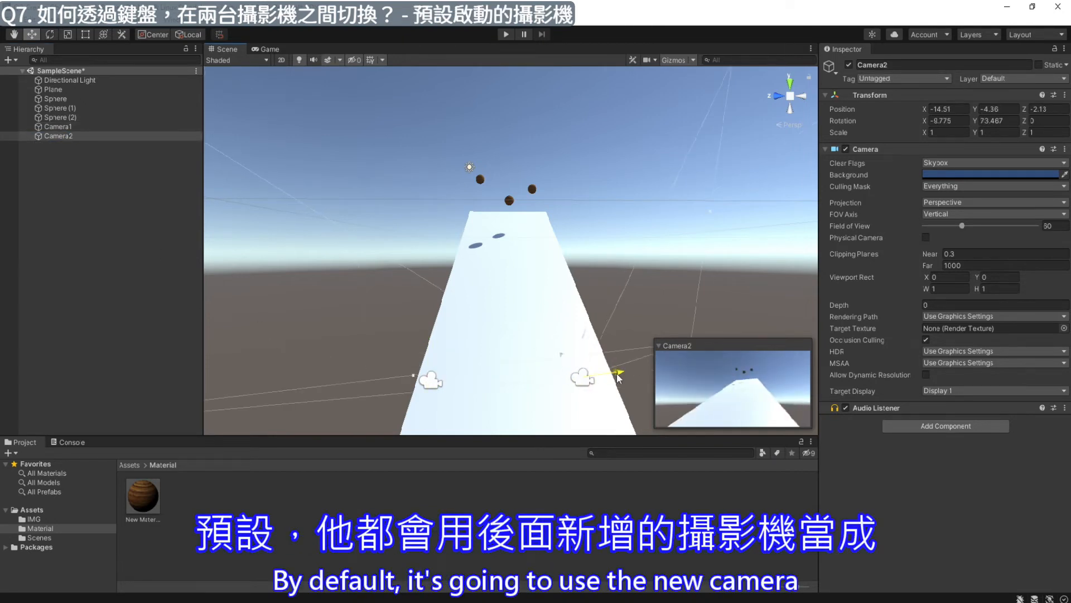
- With Camera1 selected, play the scene to check which camera the game view uses, and stop it
click(430, 383)
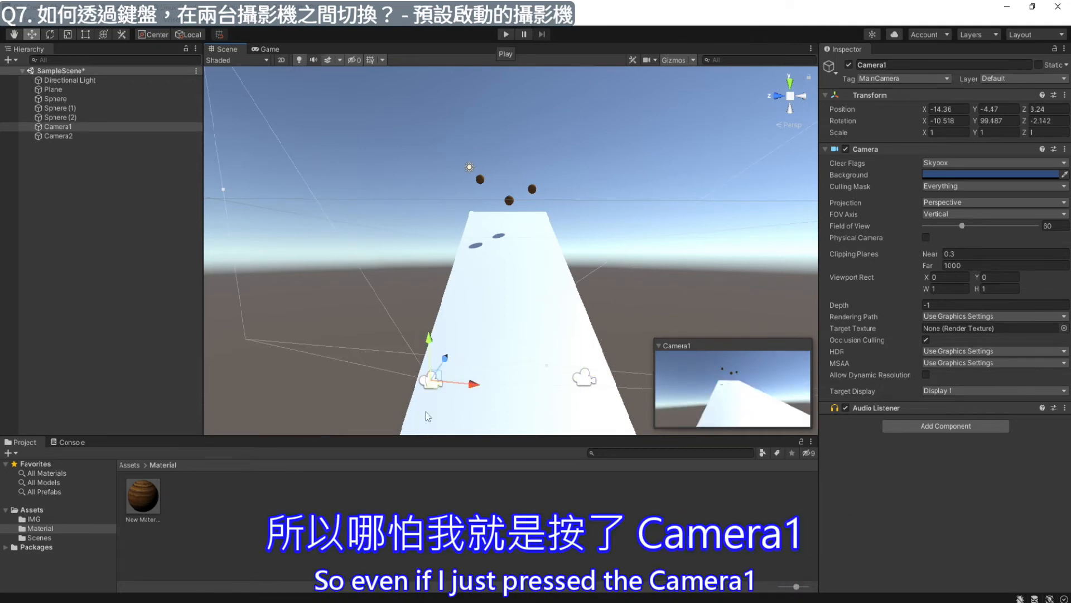
click(507, 35)
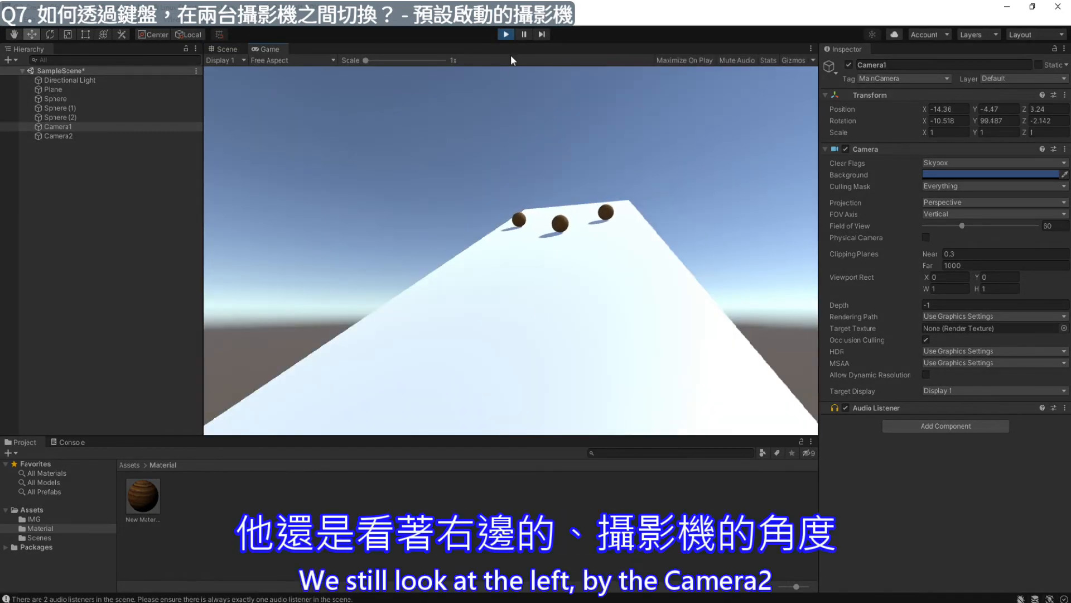
click(505, 35)
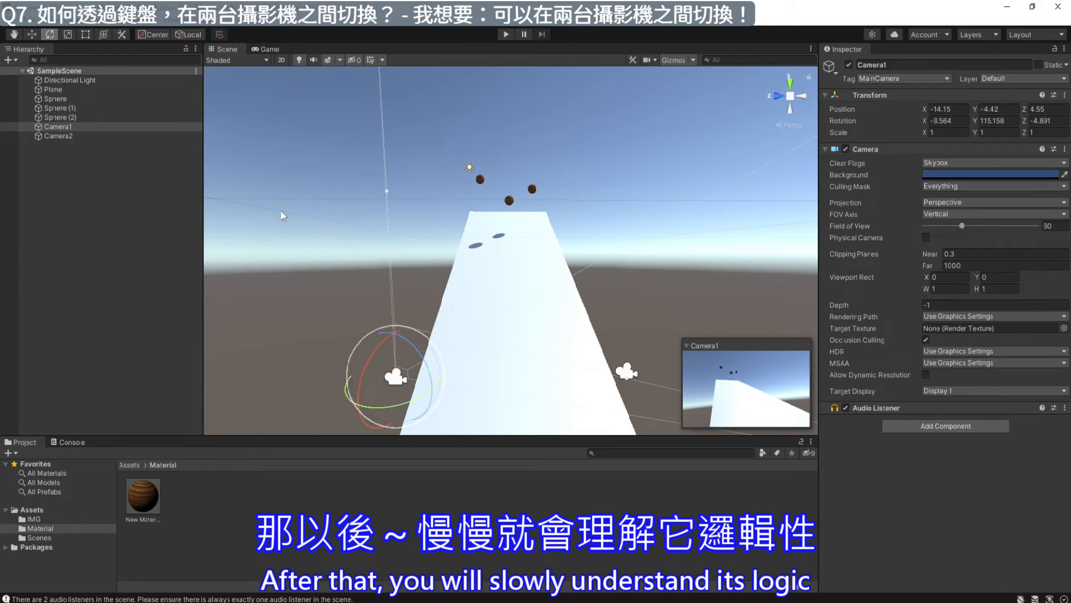
- Add an empty game object to the scene
click(53, 159)
right_click(74, 171)
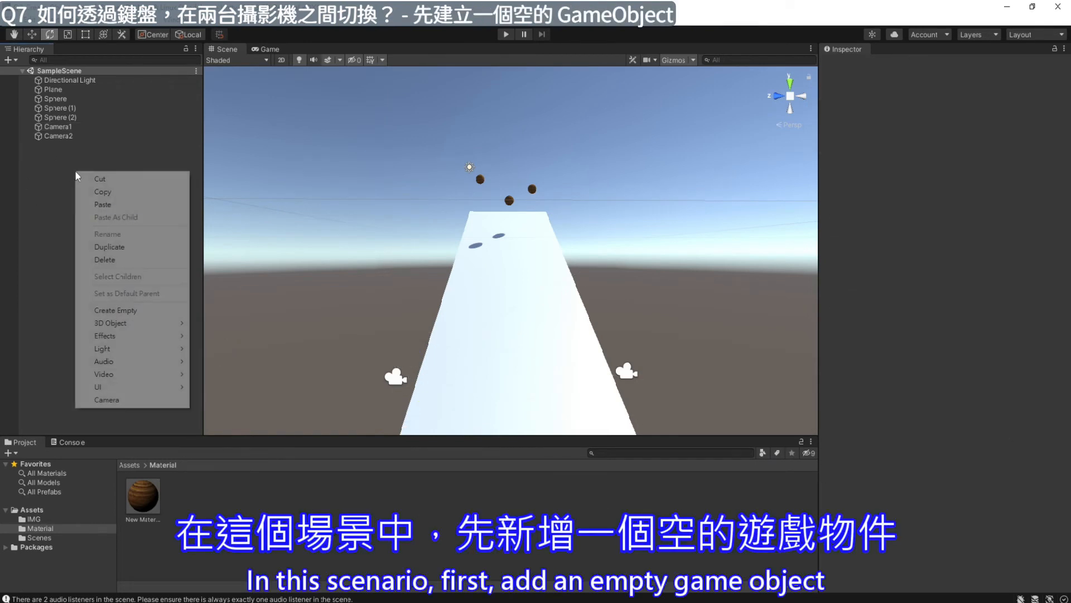
click(151, 315)
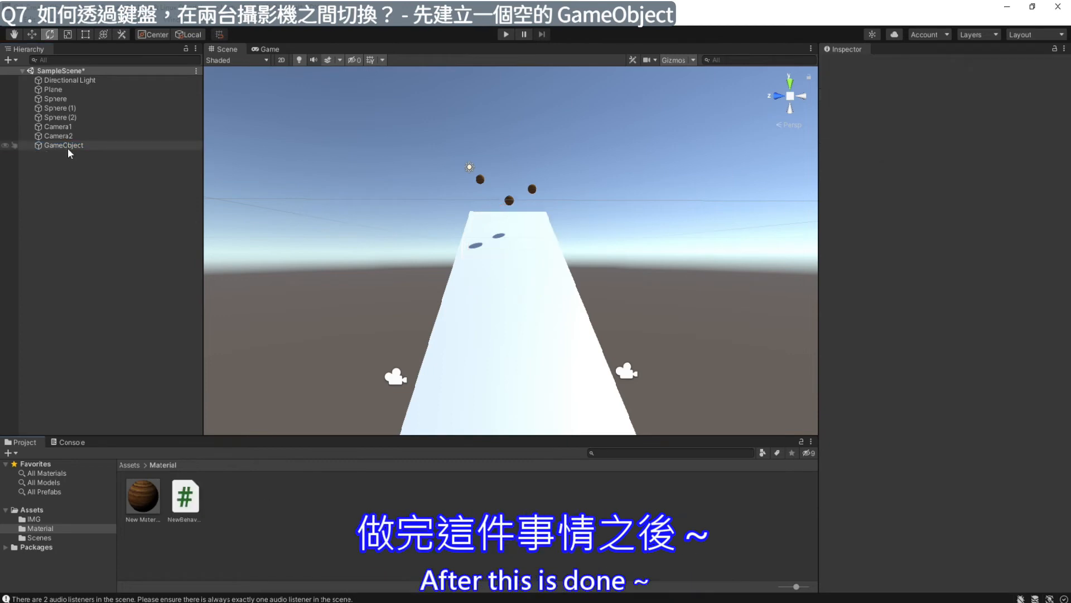
- Add a new script component named SwitchCamera to the empty GameObject
click(68, 146)
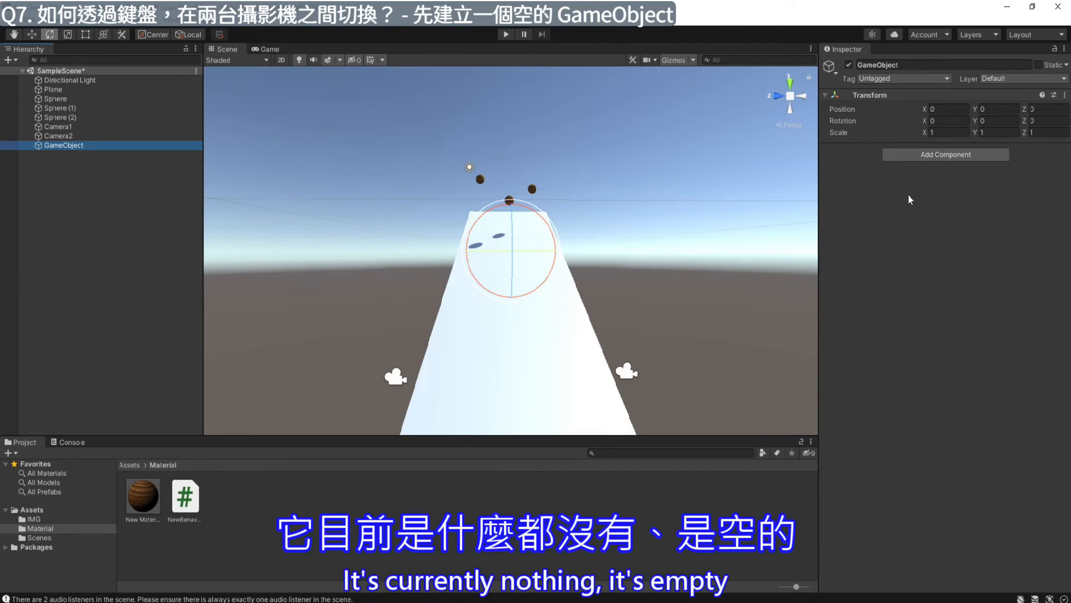
click(943, 155)
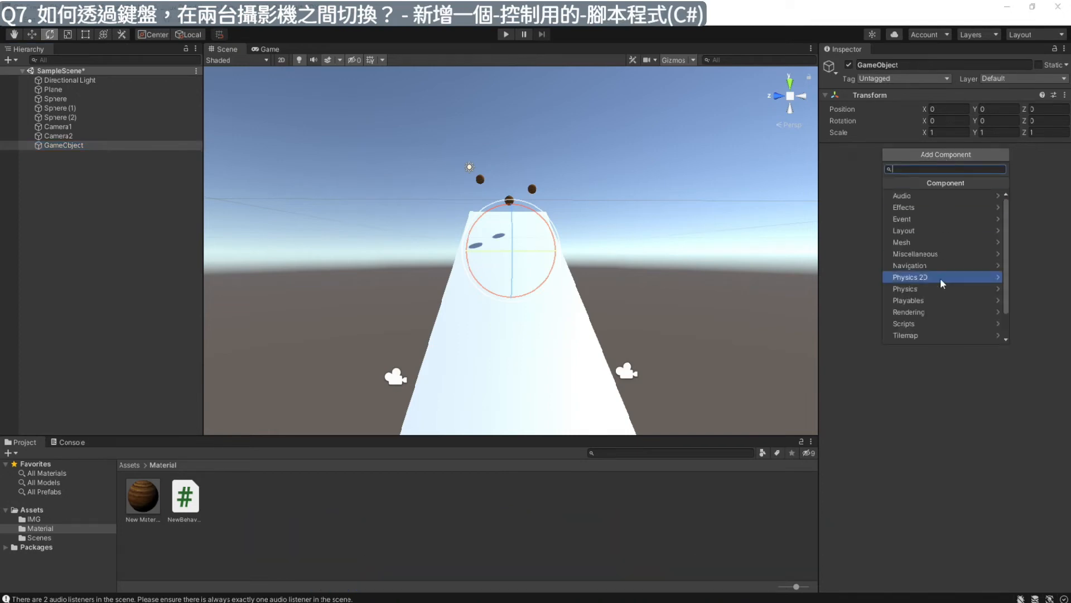
scroll(929, 302, down, 2)
click(926, 339)
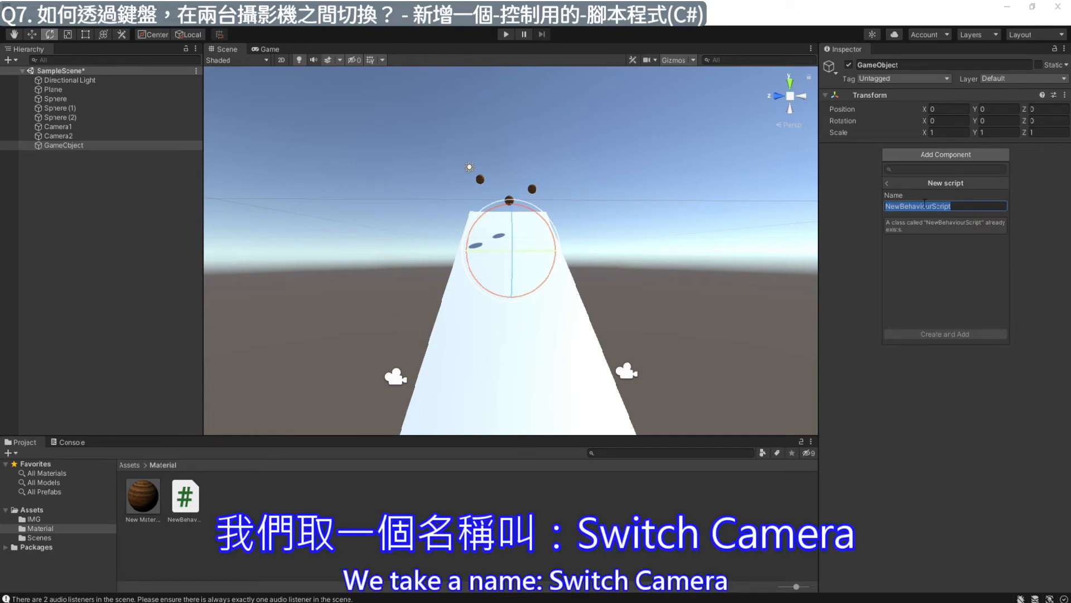
text(S)
key(Caps_Lock)
text(witch)
key(Caps_Lock)
text(C)
key(Caps_Lock)
text(amera)
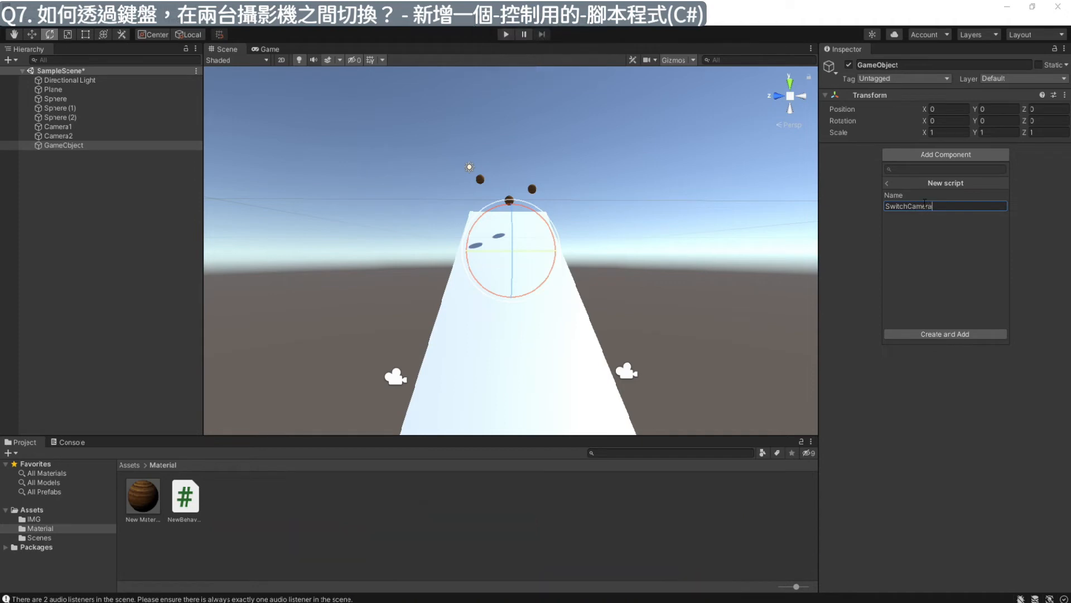
key(Return)
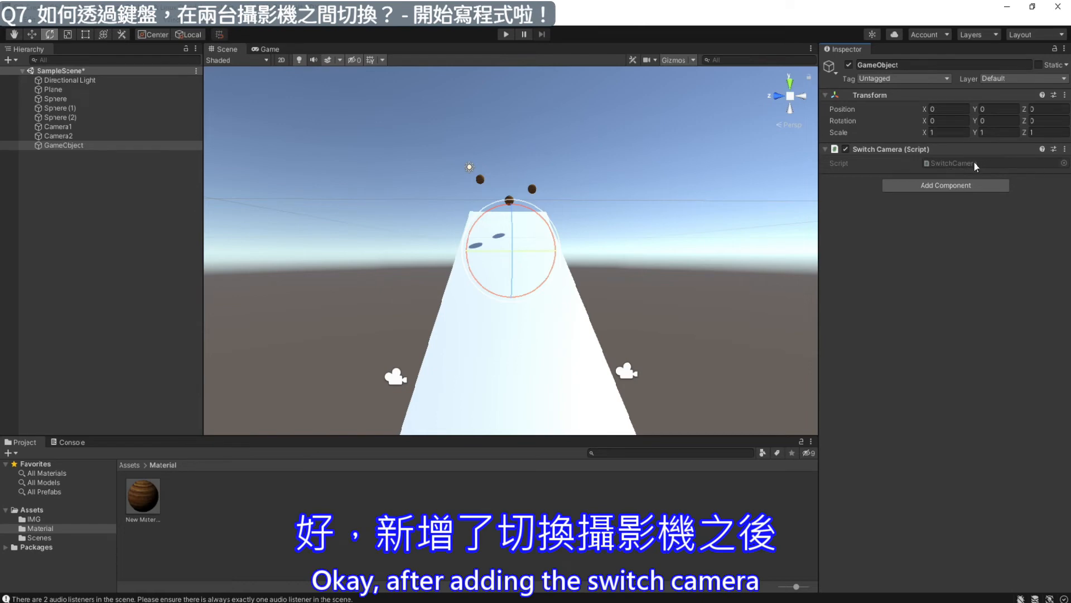
- Open the SwitchCamera script in the code editor and declare "public GameObject Camera1;" inside the class, above Start
double_click(1014, 162)
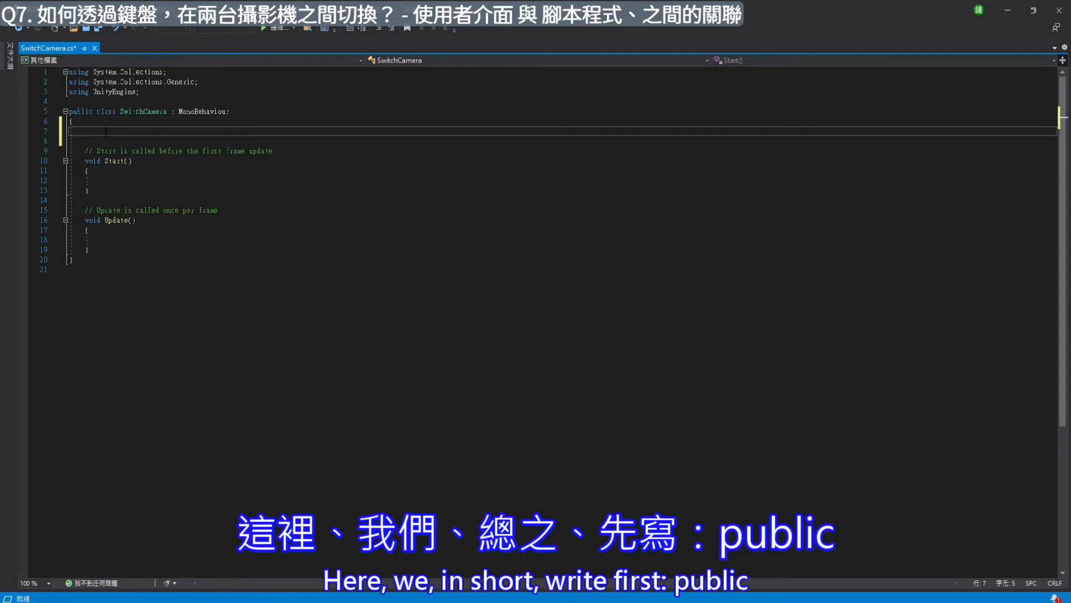
text(public)
key(Caps_Lock)
text(G)
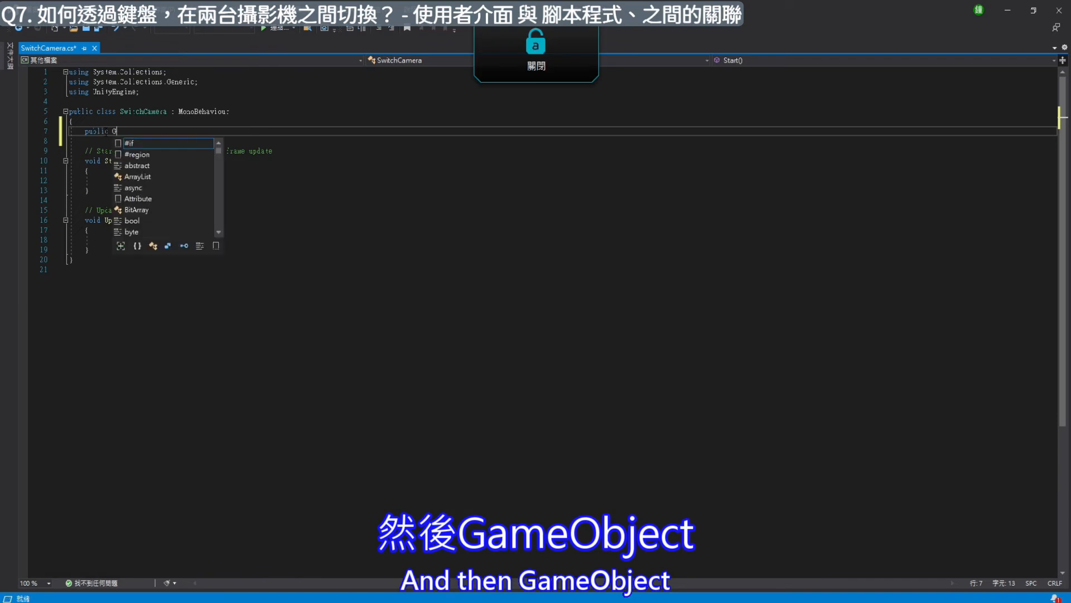
key(Caps_Lock)
text(ameObject)
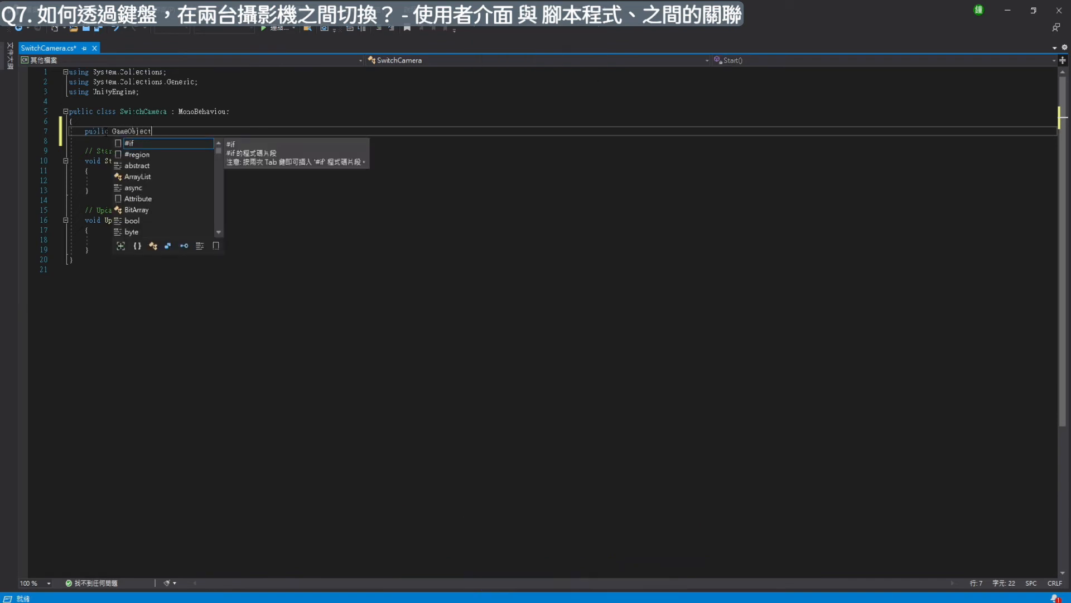
key(Caps_Lock)
text(C)
key(Caps_Lock)
text(amera1;)
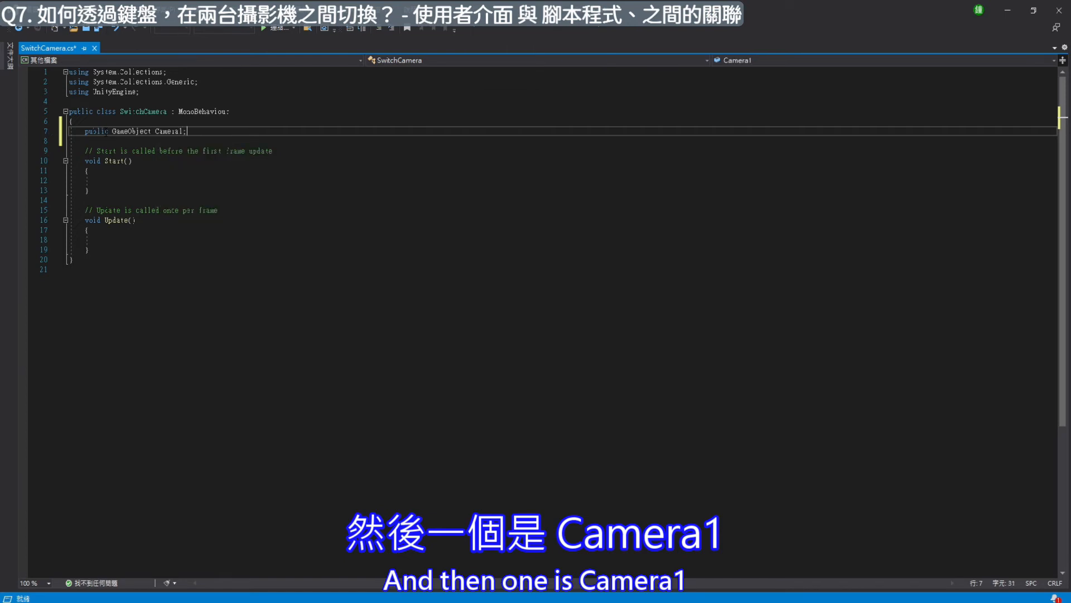
- Declare "public GameObject Camera2;" on the line below Camera1 and save the script
key(Return)
text(public G)
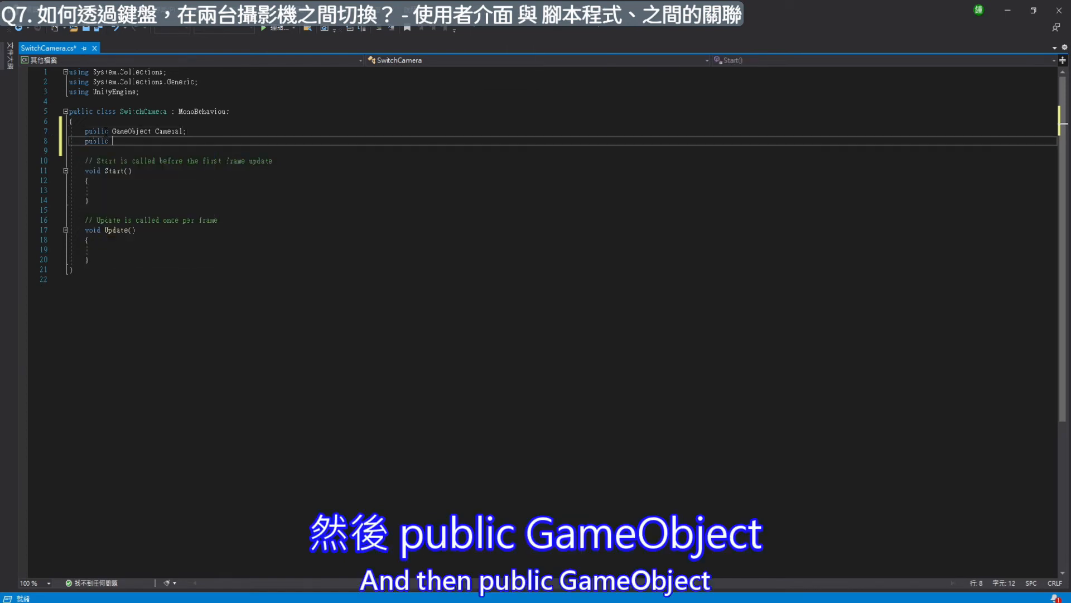
key(Caps_Lock)
text(G)
key(Caps_Lock)
text(ame)
key(Caps_Lock)
text(Ob)
key(Caps_Lock)
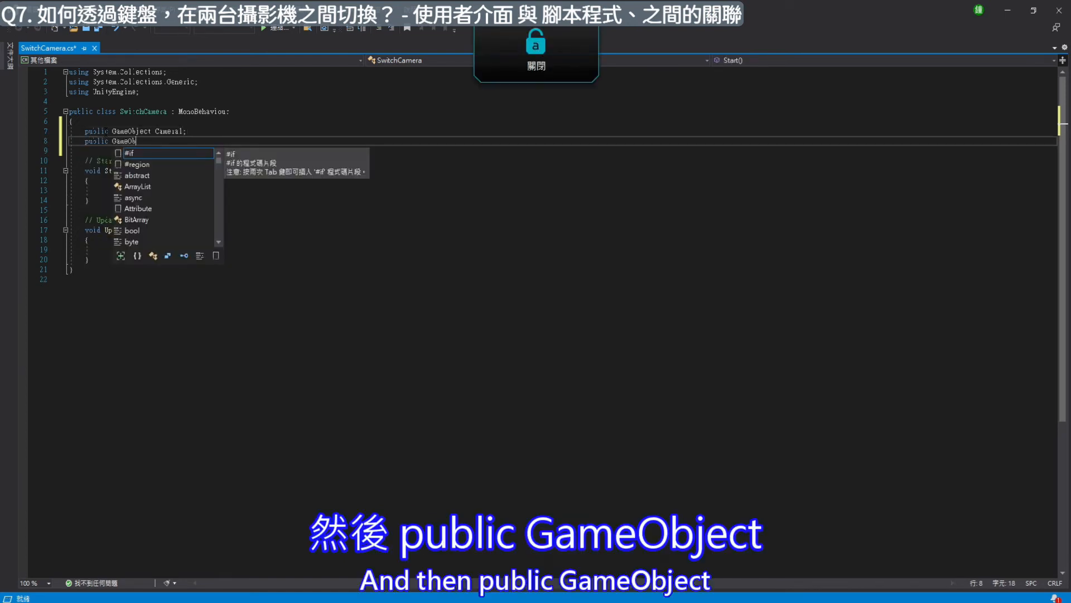
text(ject)
key(Caps_Lock)
text(C)
key(Caps_Lock)
text(am)
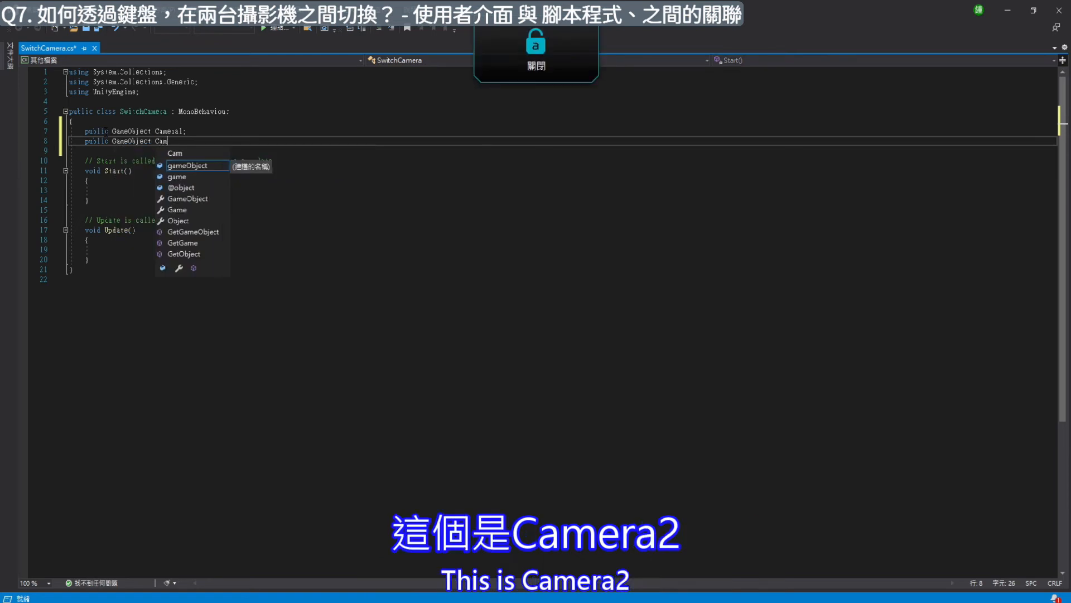
text(era2;)
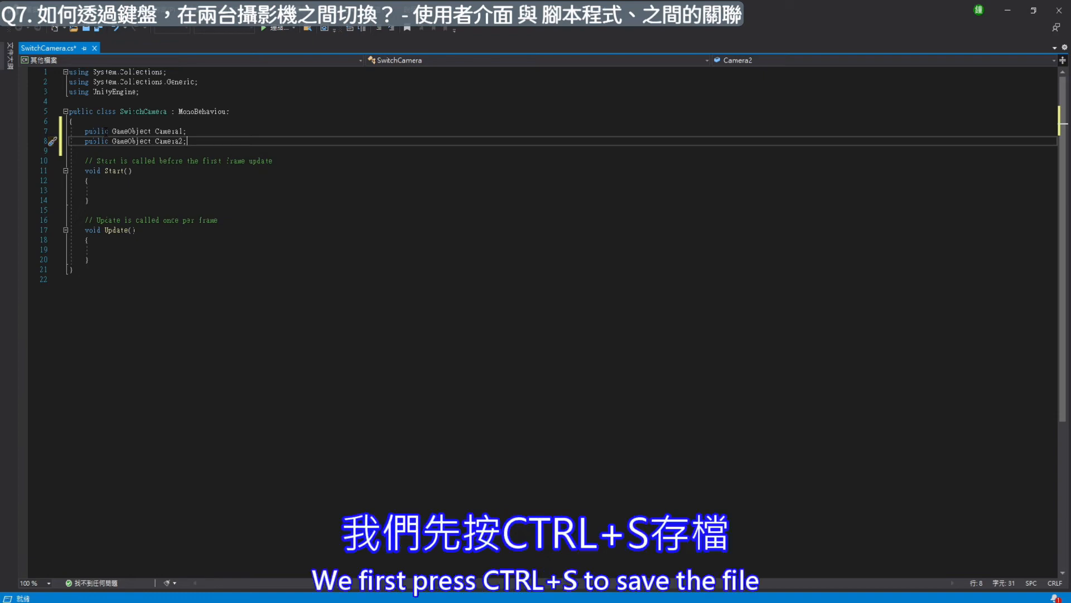
key(ctrl+s)
- Switch to Unity and compare the Switch Camera component's fields with the two public declarations in the code editor, ending in Unity
mouse_move(755, 601)
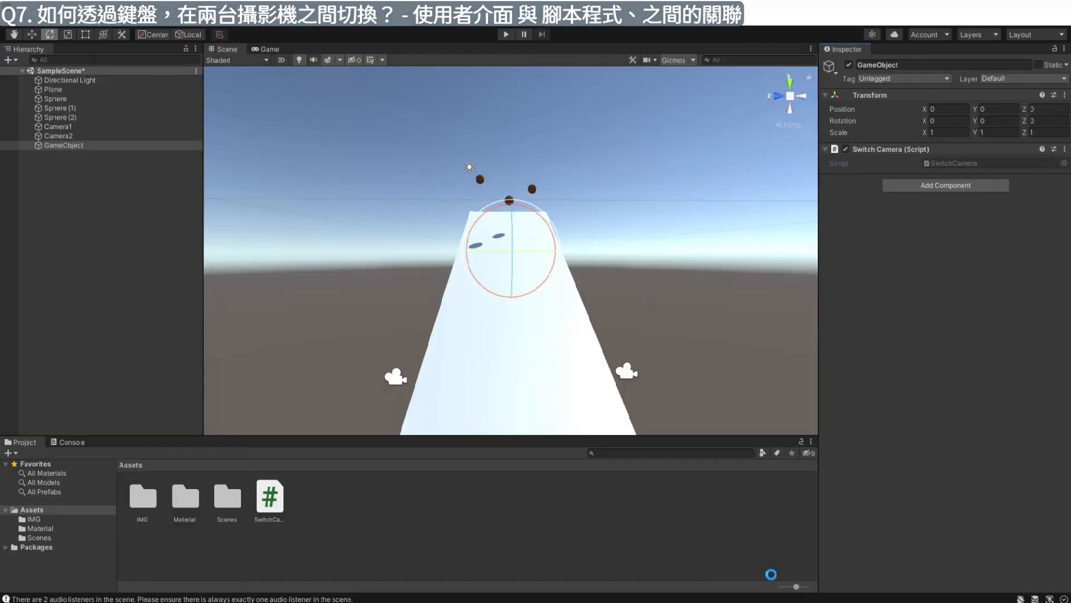
click(753, 564)
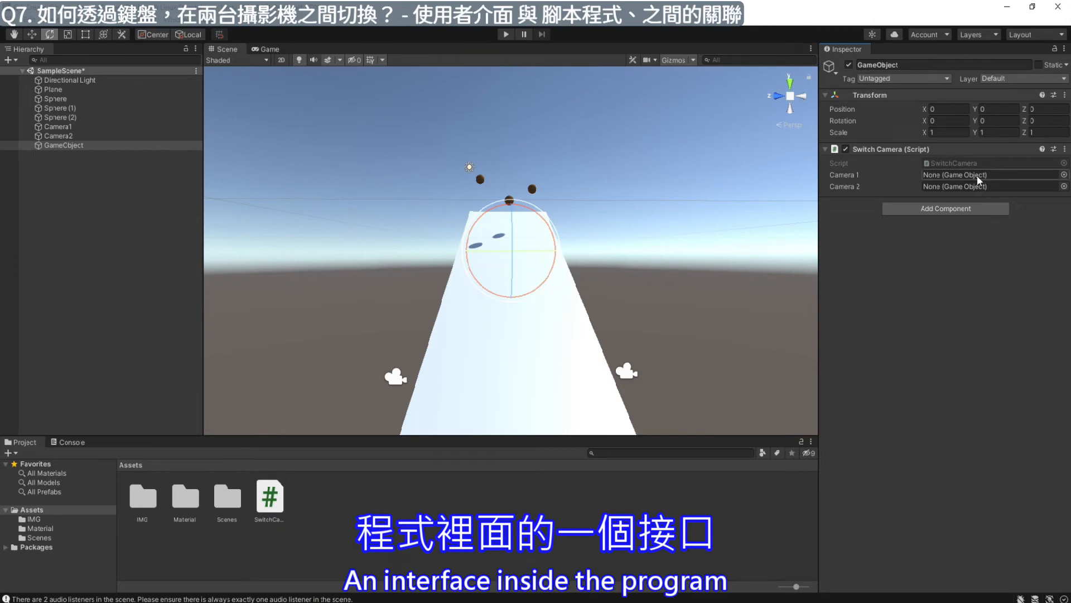
click(837, 602)
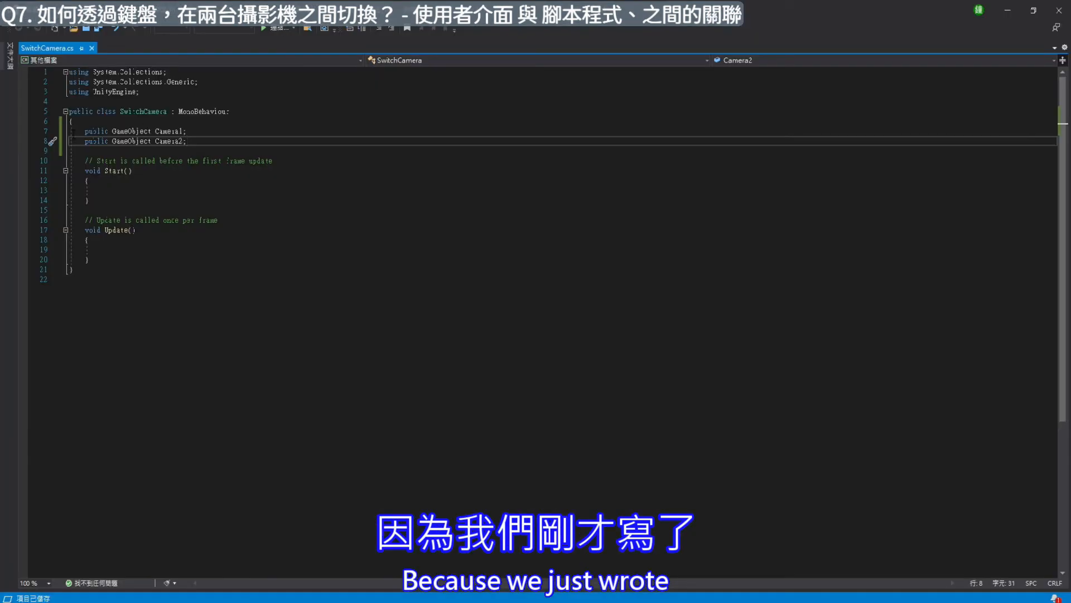
drag(85, 133, 188, 133)
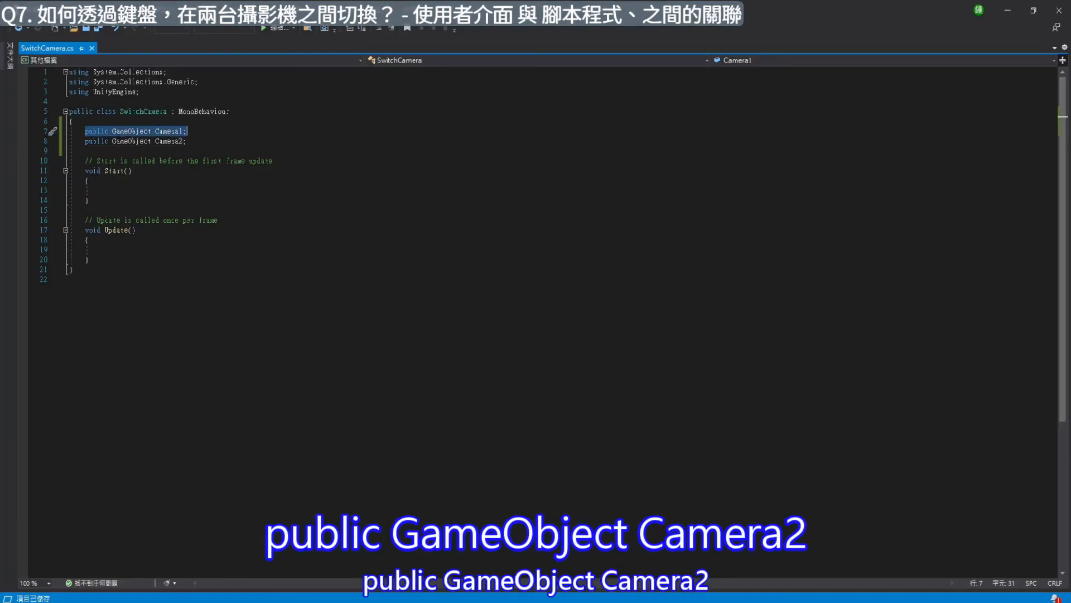
drag(85, 143, 189, 143)
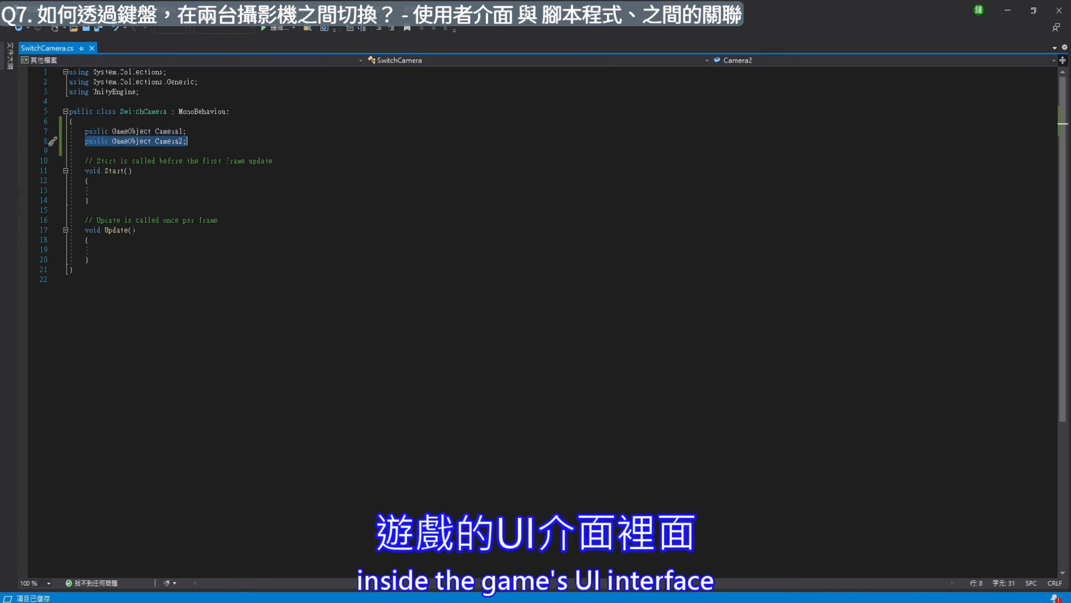
click(750, 602)
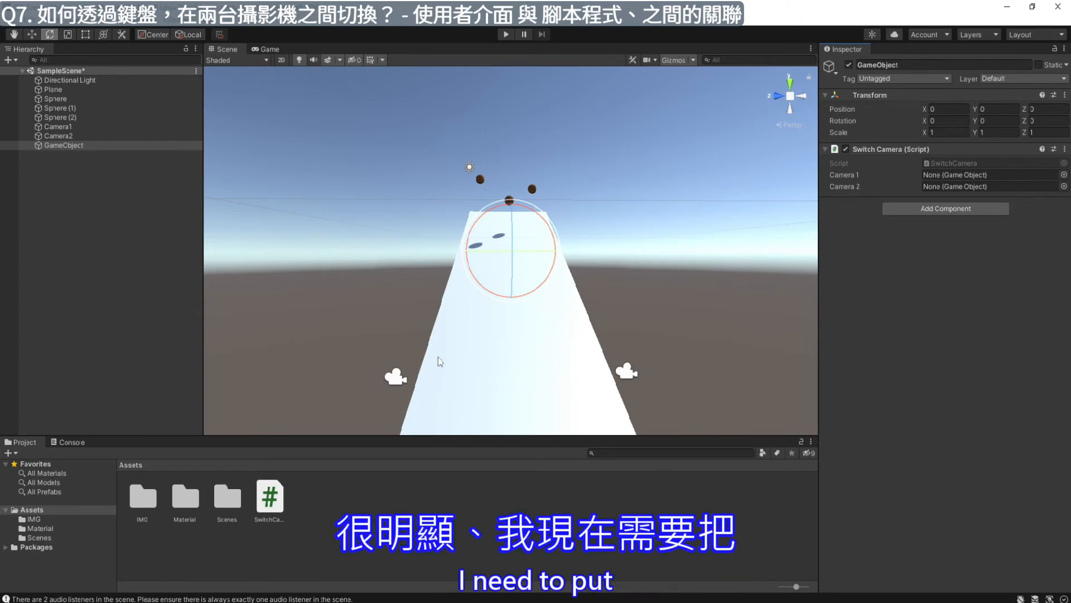
- Assign Camera1 to the Camera 1 field of the GameObject's Switch Camera script
click(397, 379)
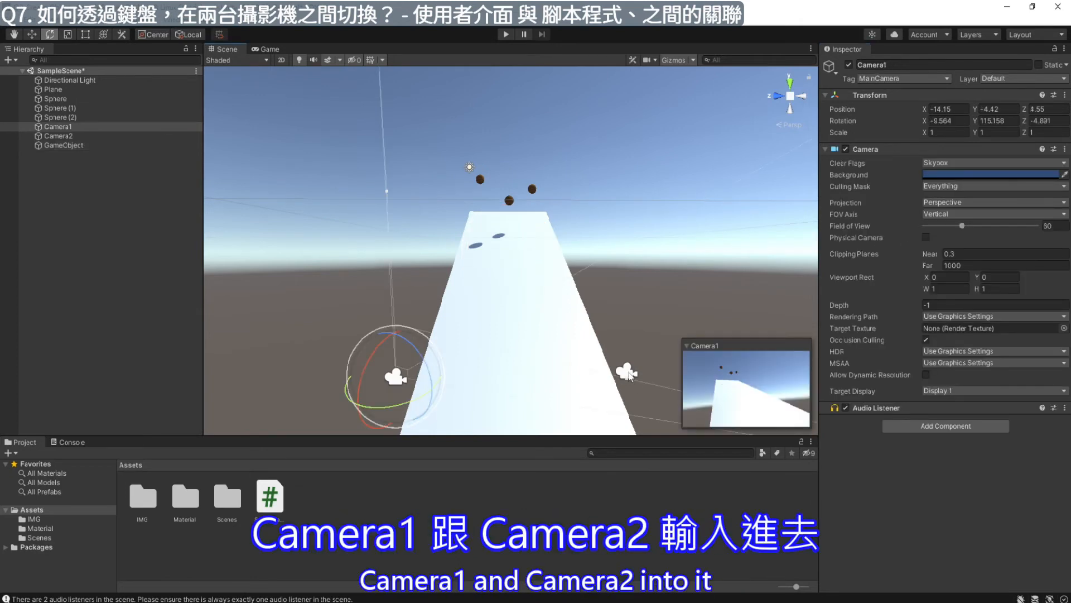
click(83, 135)
click(86, 145)
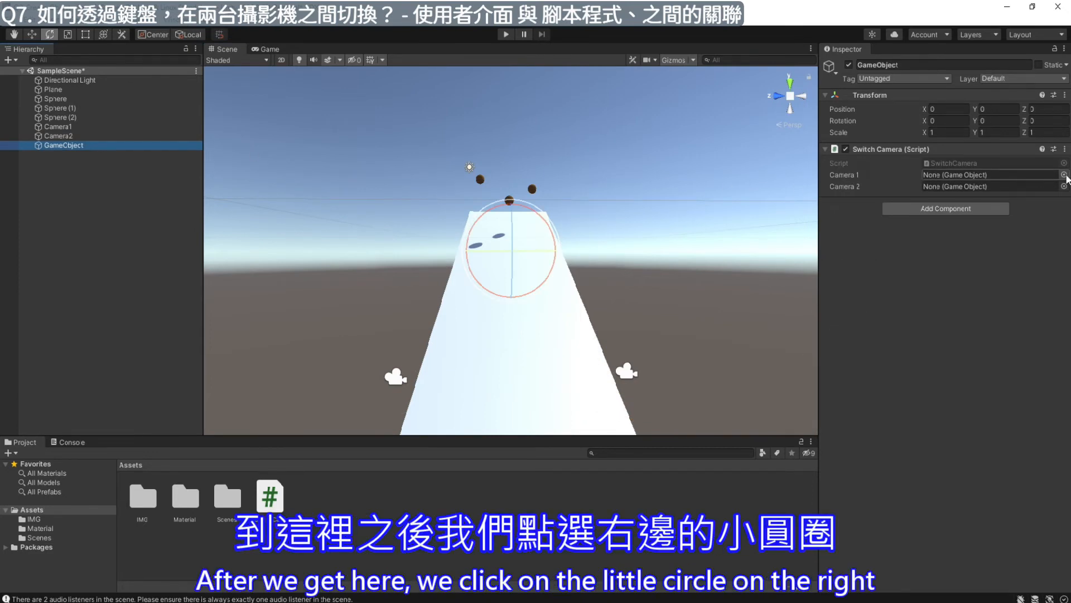
click(1064, 175)
double_click(768, 215)
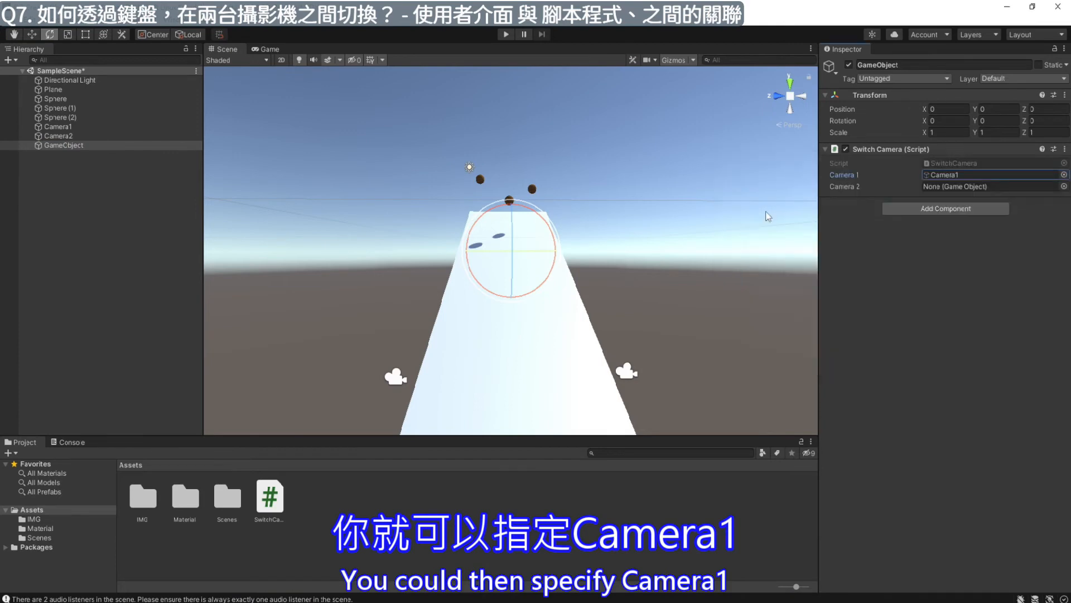
- Assign Camera2 to the Camera 2 field of the GameObject's Switch Camera script
click(1046, 188)
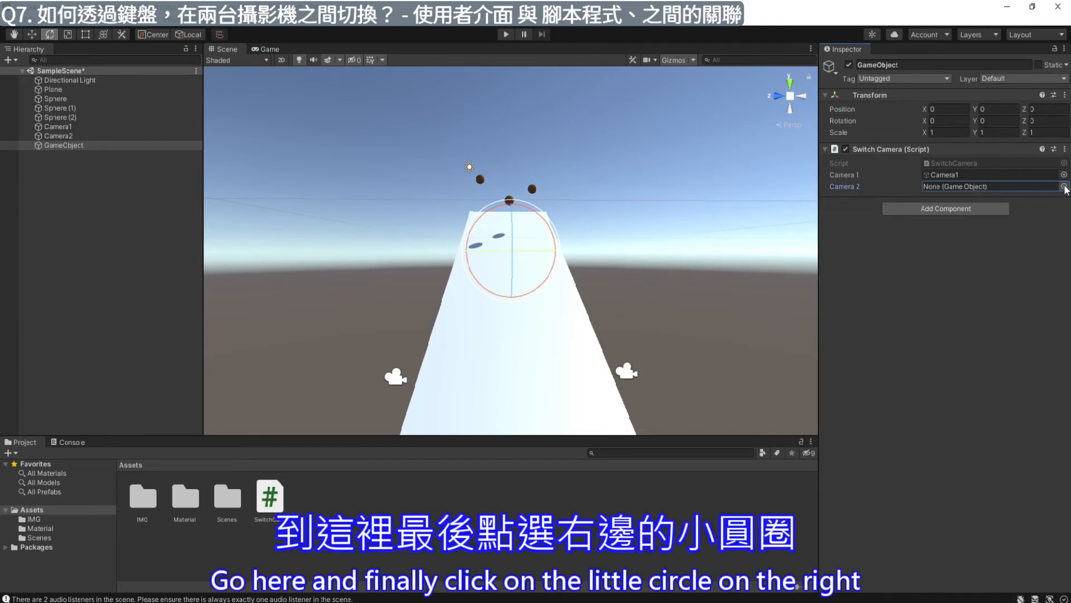
click(1065, 187)
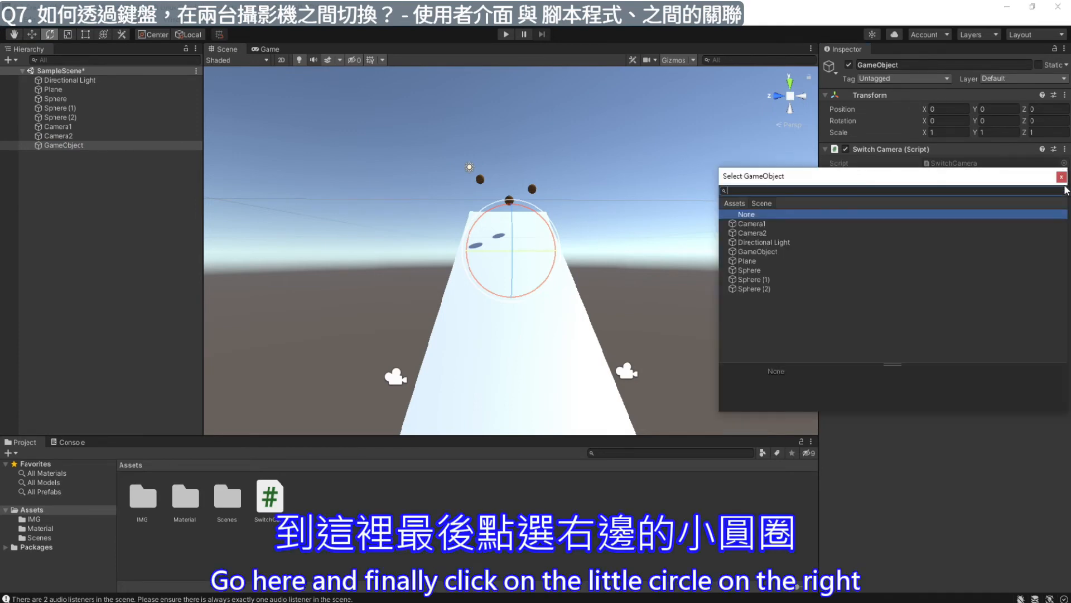
double_click(751, 238)
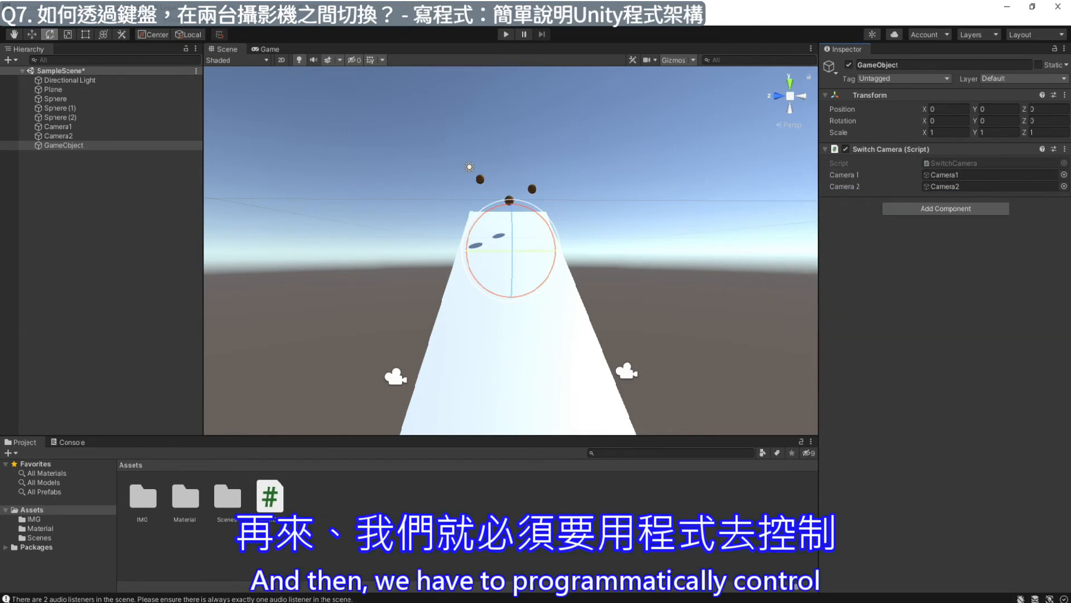
- Switch to the SwitchCamera script in the code editor and prepare an empty line inside the Update method
mouse_move(845, 601)
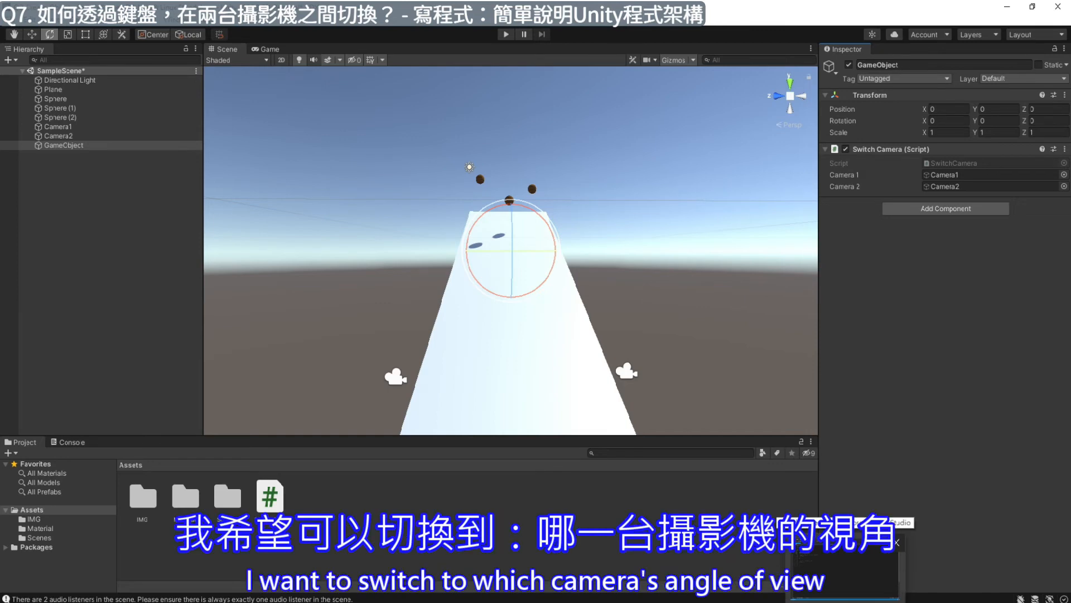
click(845, 597)
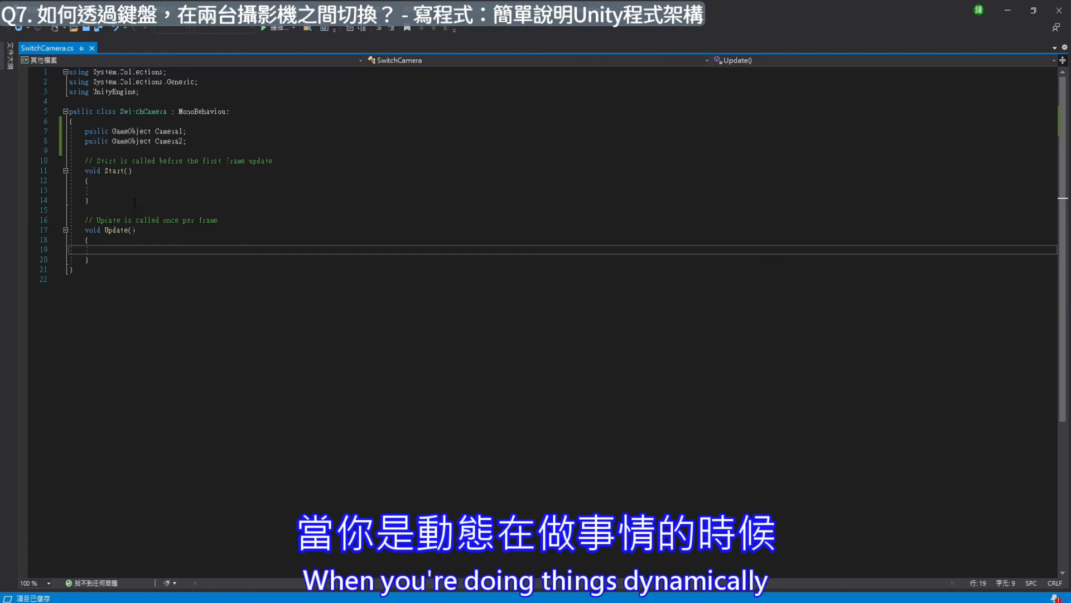
drag(84, 230, 99, 261)
click(137, 247)
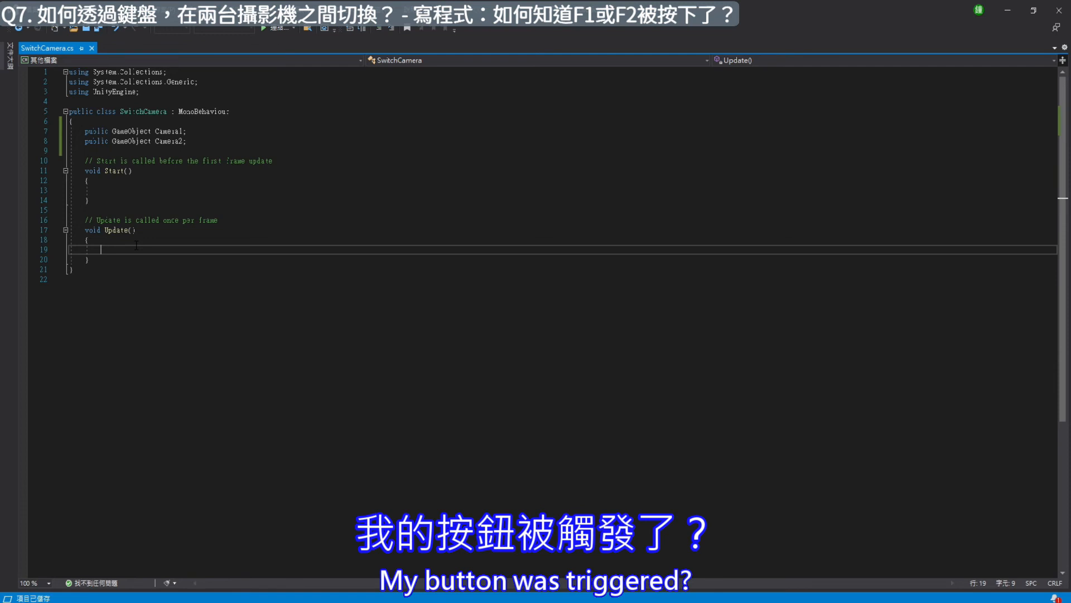
key(BackSpace)
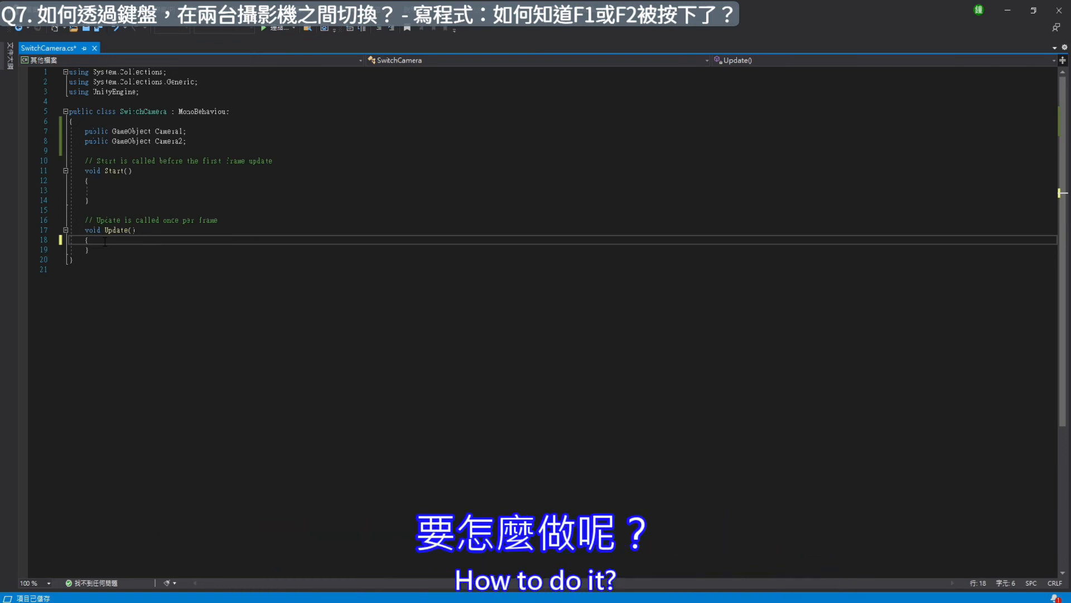
key(Return)
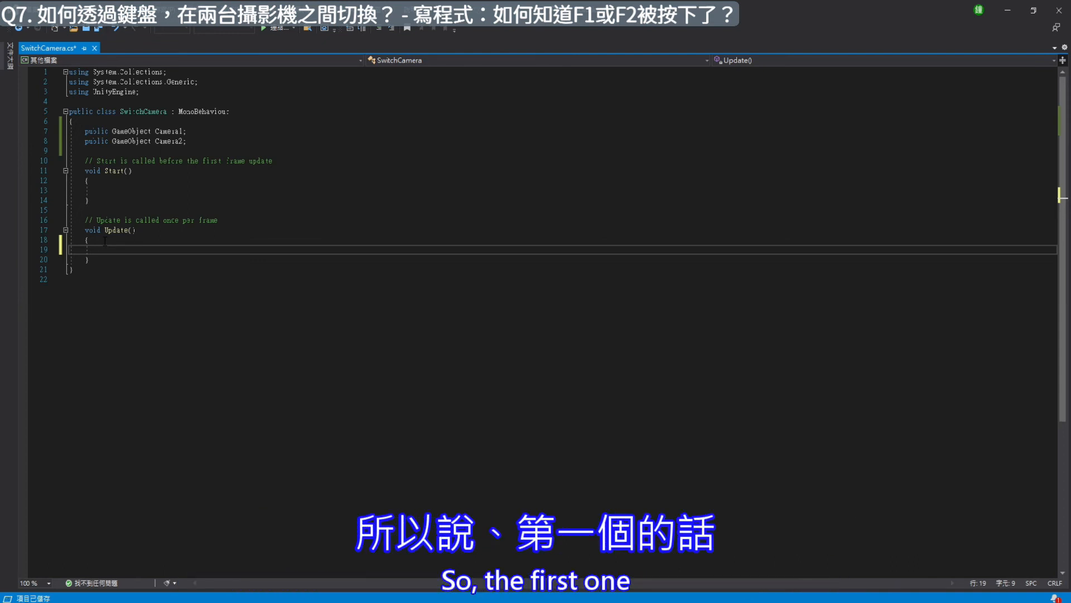
- Write the key check "Input.GetKeyDown( KeyCode.F1 )" on the empty line in Update
text(iNP)
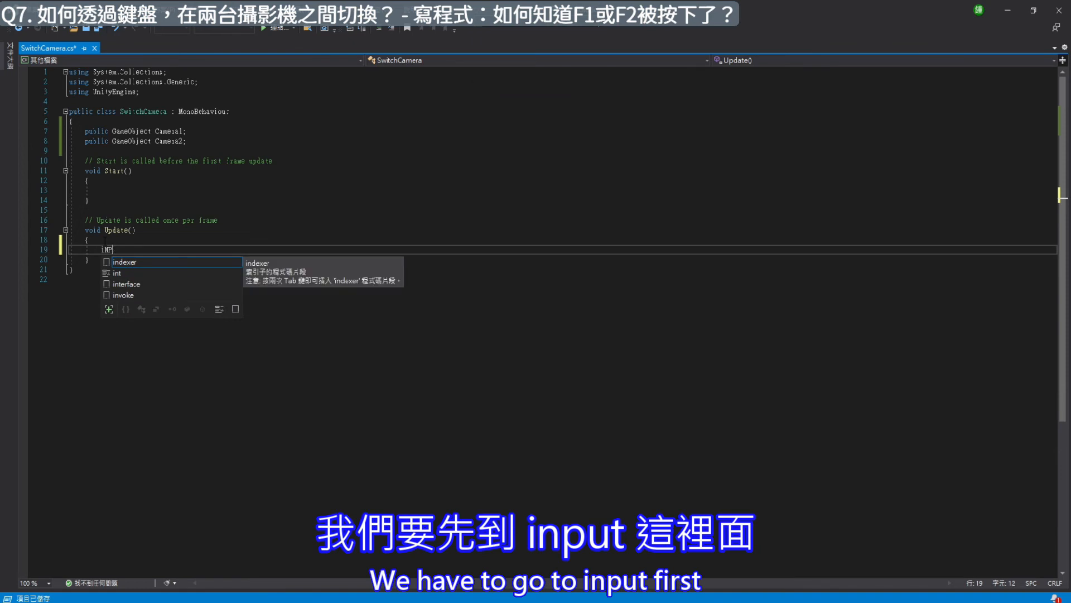
key(BackSpace)
key(BackSpace)
key(Caps_Lock)
key(BackSpace)
text(Input)
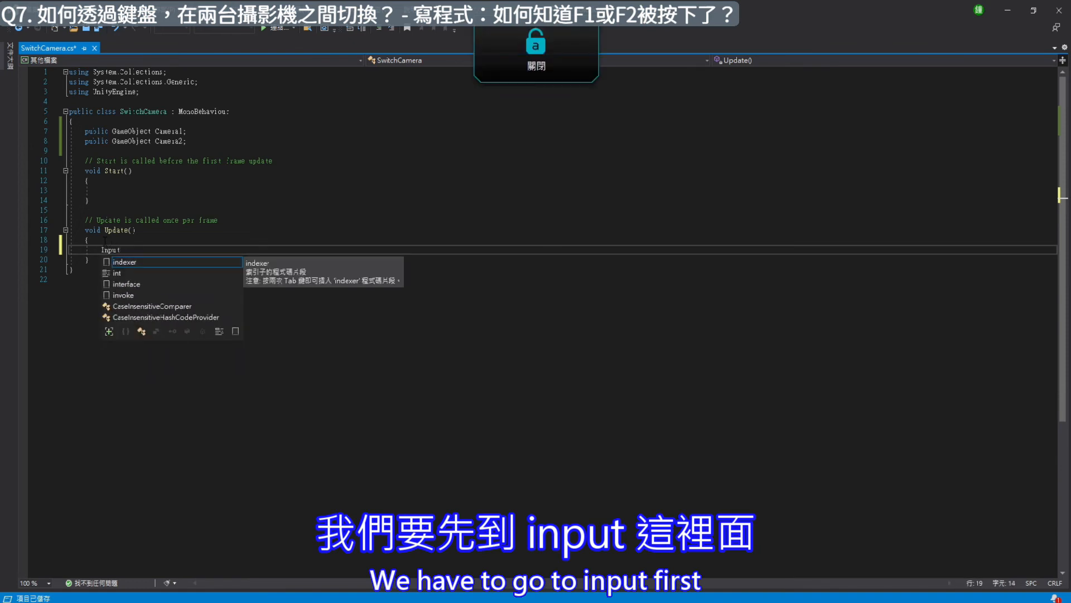
text(.Ge)
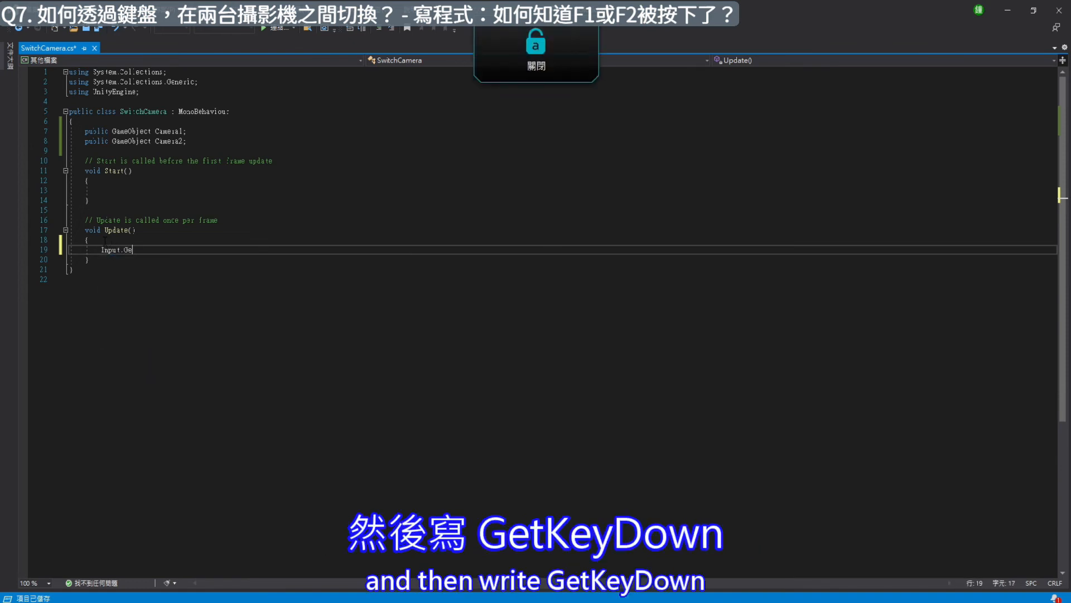
text(tKeyDown()
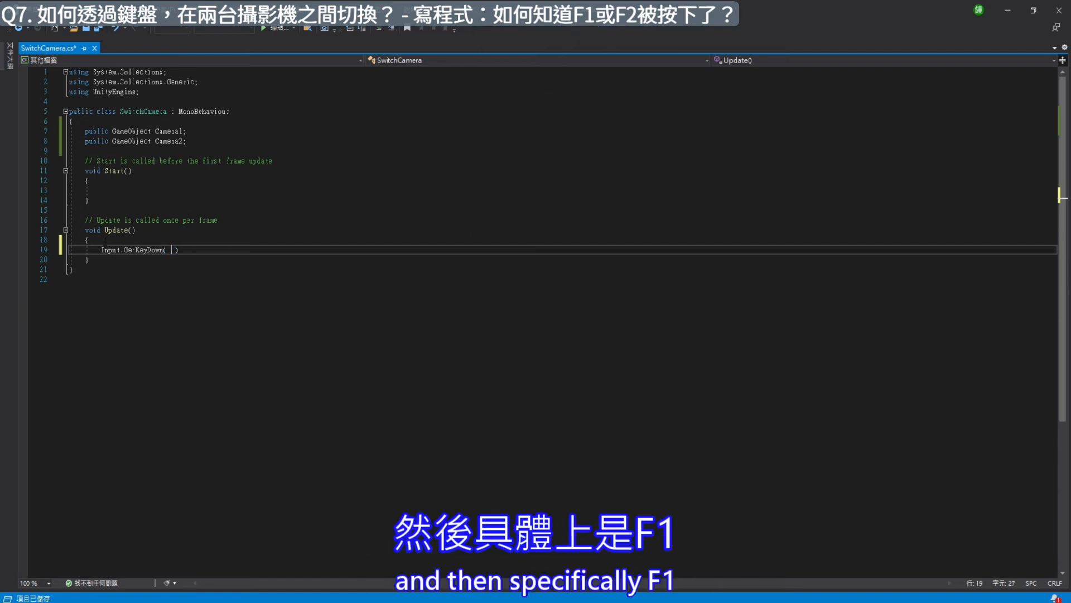
key(Caps_Lock)
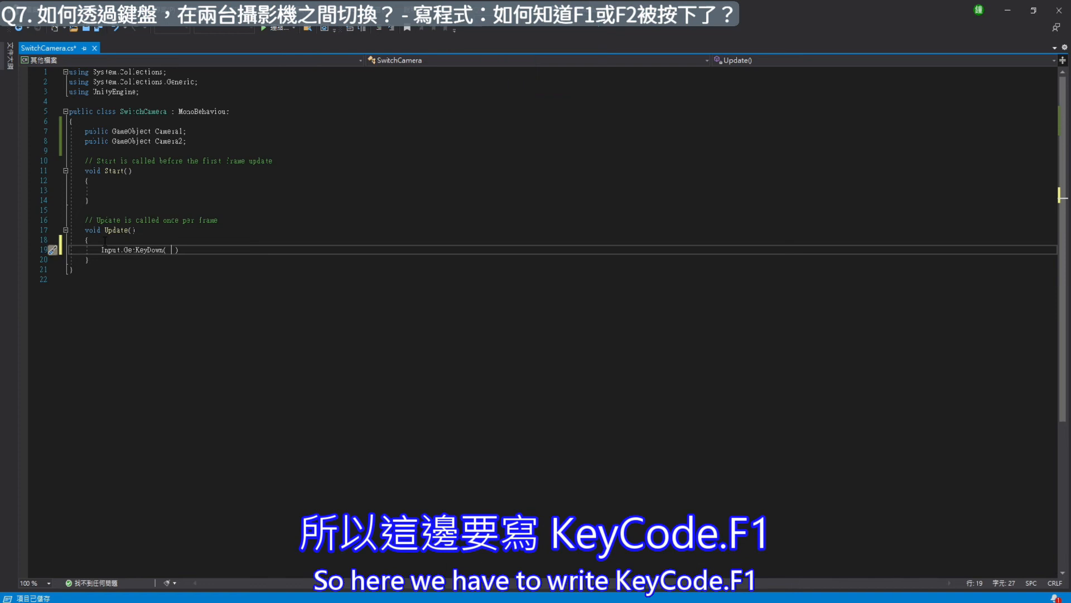
key(Caps_Lock)
text(KeyCode)
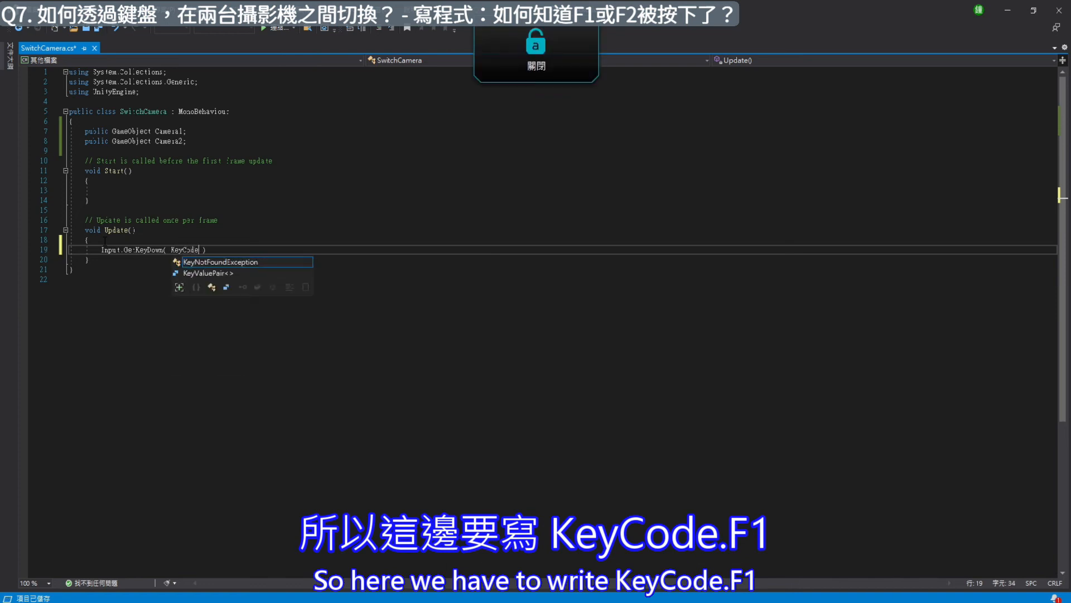
text(.F1)
- Wrap the F1 key check in an if condition and give it an empty pair of braces
key(Home)
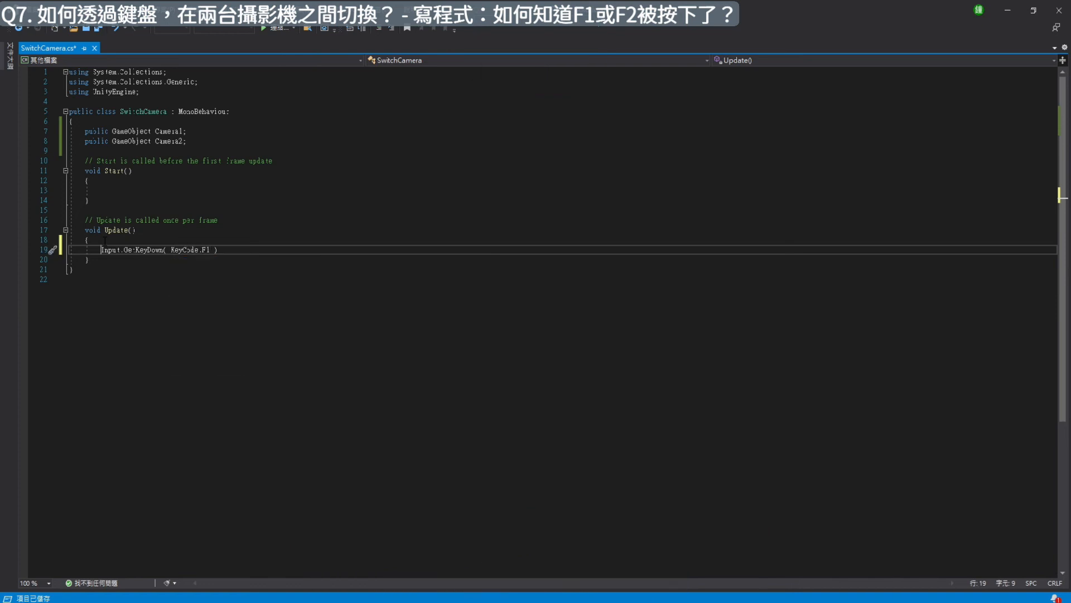
key(Caps_Lock)
text(if( )
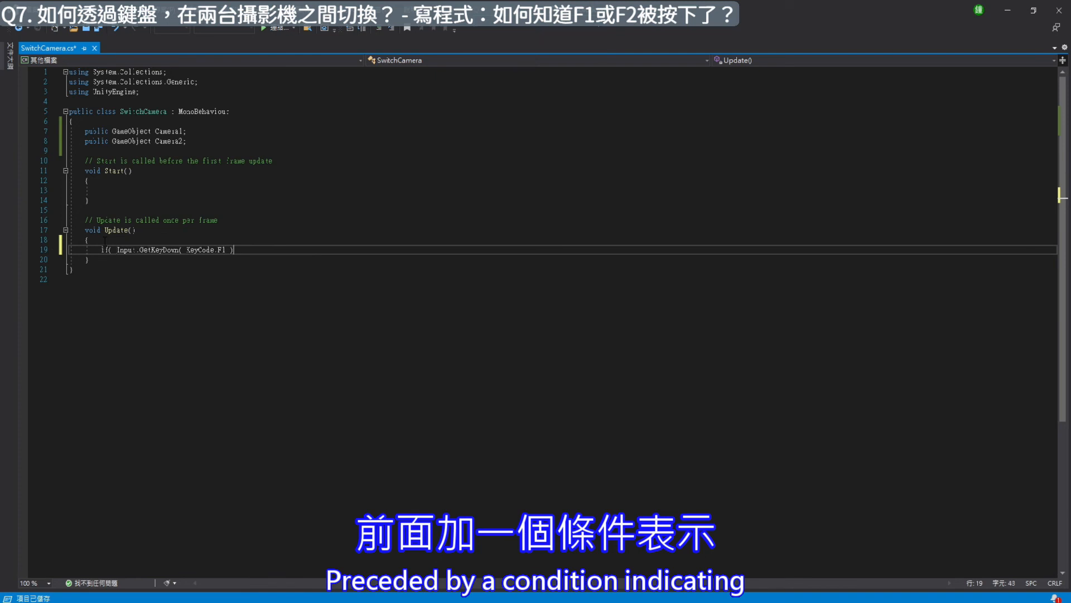
text( ))
key(Return)
text({)
key(Return)
key(Return)
text({)
key(BackSpace)
key(Up)
text(})
key(shift+Down)
key(shift+End)
key(BackSpace)
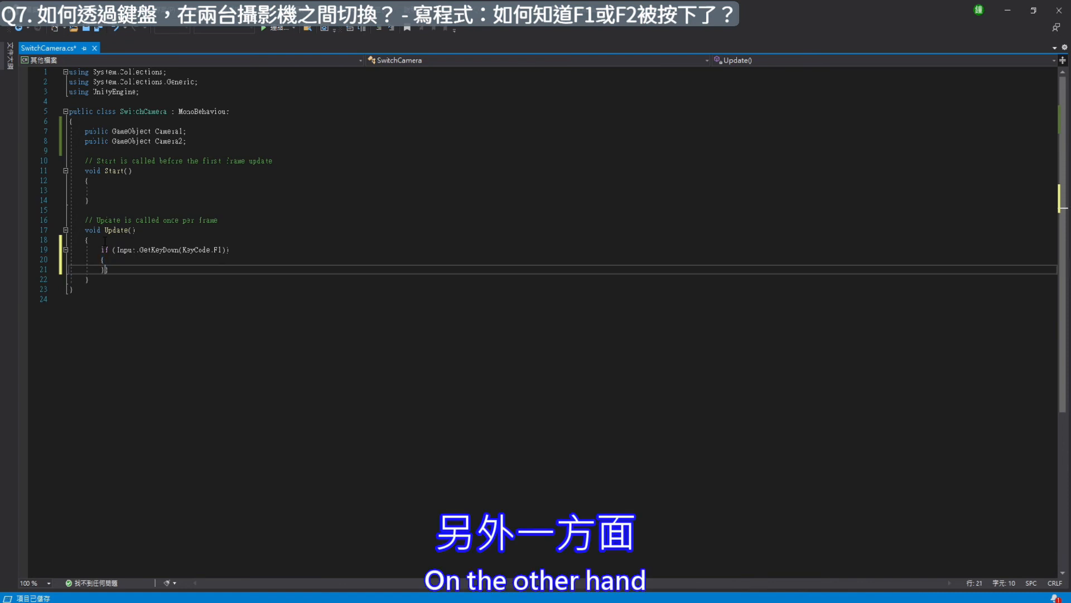
- Add an else if branch with braces, reusing a copy of the Input.GetKeyDown(KeyCode.F1) condition
text(els)
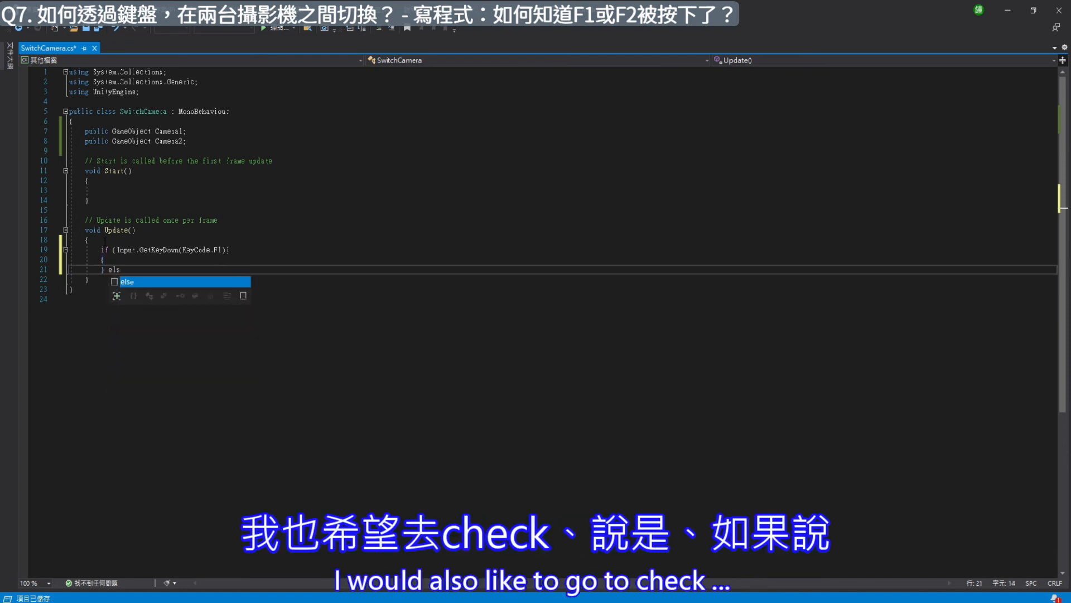
text(e if()
key(Up)
key(Up)
key(Left)
key(Left)
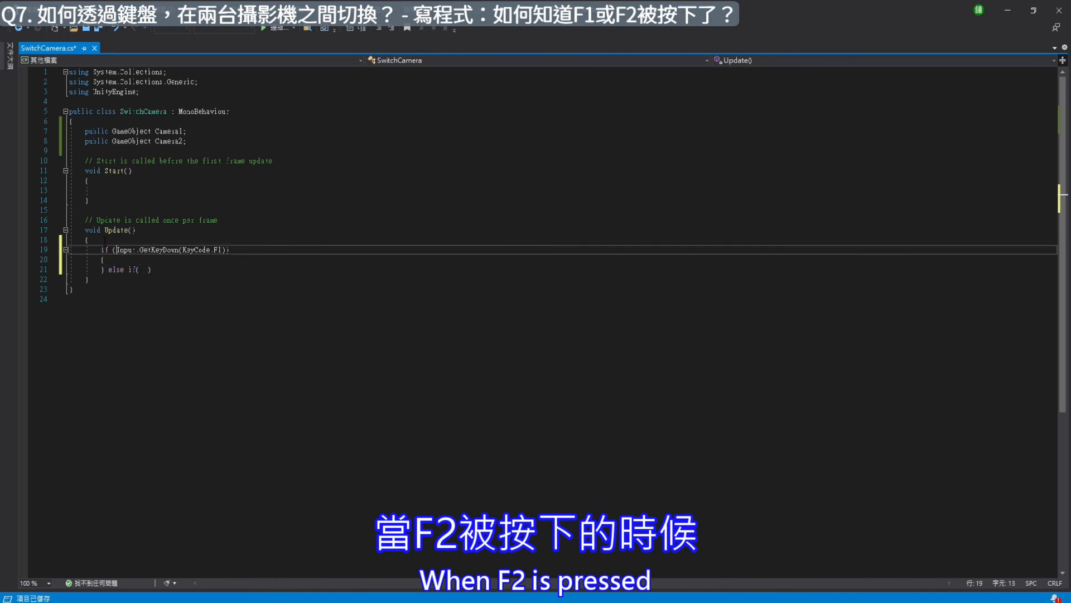
key(shift+End)
key(shift+Left)
key(shift+Left)
key(shift+Right)
key(ctrl+c)
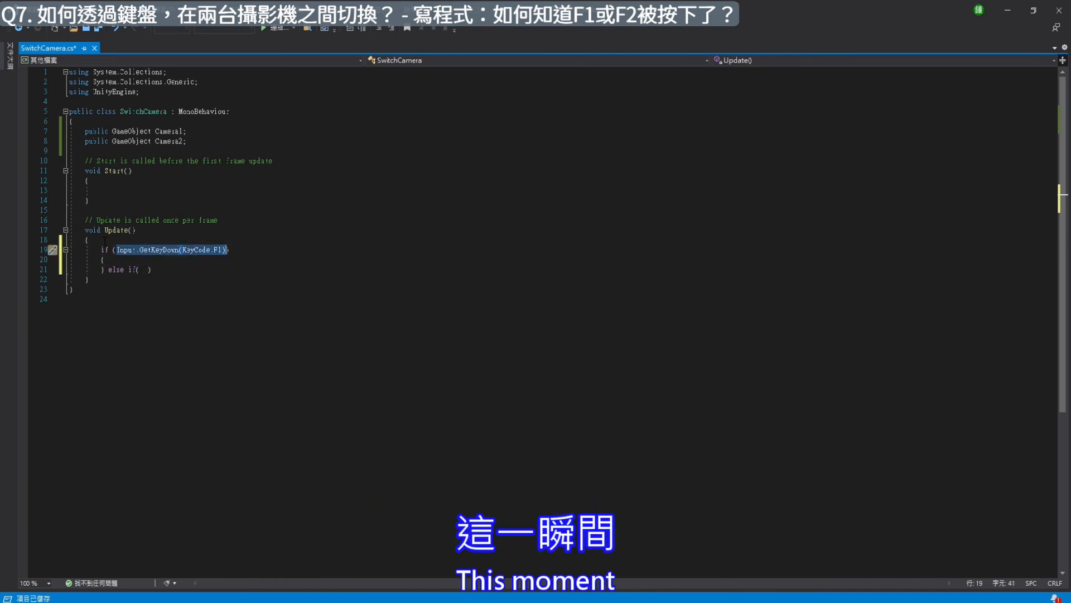
key(Down)
key(Down)
key(Left)
key(Left)
key(Left)
key(BackSpace)
key(ctrl+v)
key(End)
key(Return)
text({)
- Write "Camera1.SetActive(true);" inside the braces of the first if branch
key(Return)
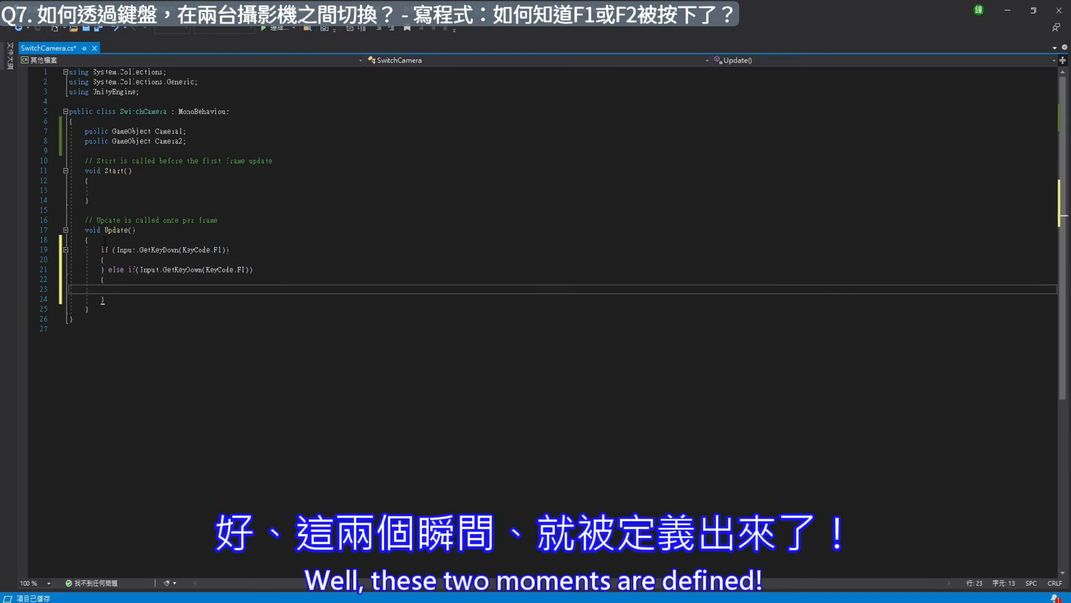
key(Up)
key(Up)
key(Return)
key(Up)
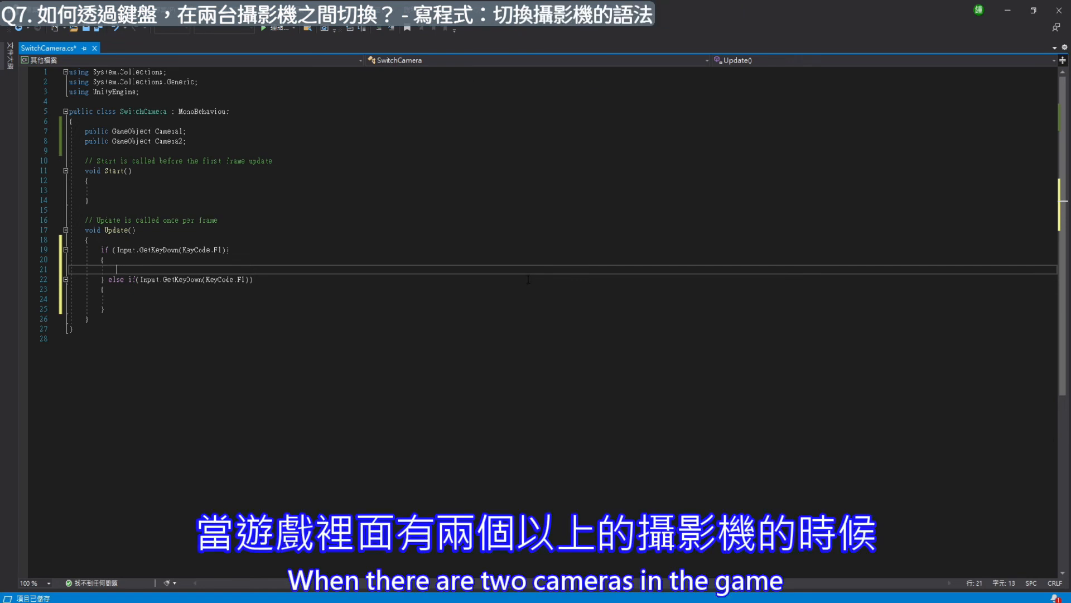
key(Caps_Lock)
text(V)
key(BackSpace)
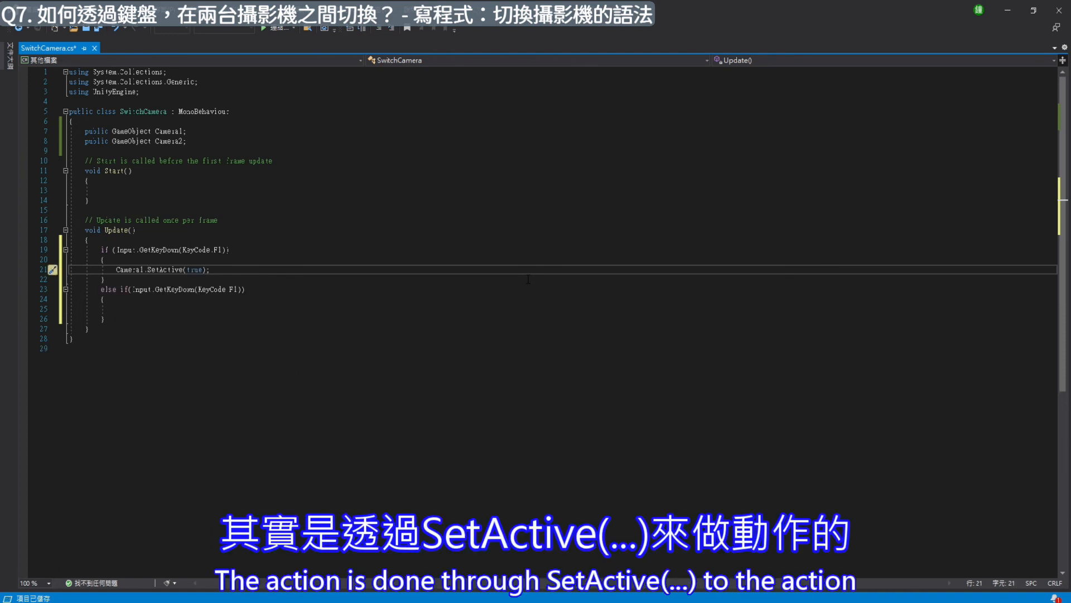
- Duplicate the Camera1.SetActive(true); statement on the line below and change the copy's object to Camera2
key(Left)
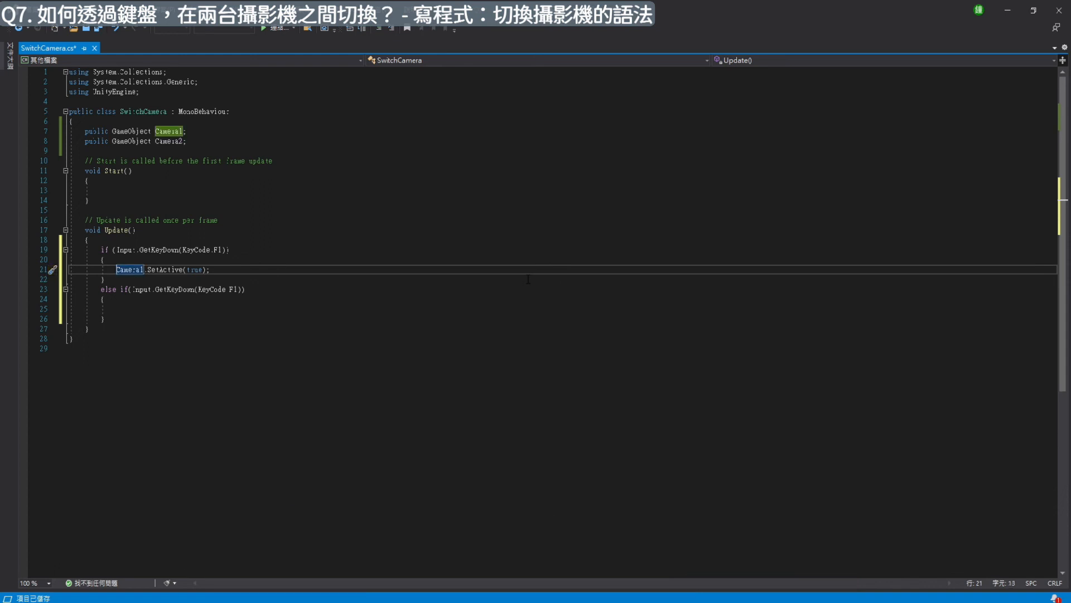
key(shift+End)
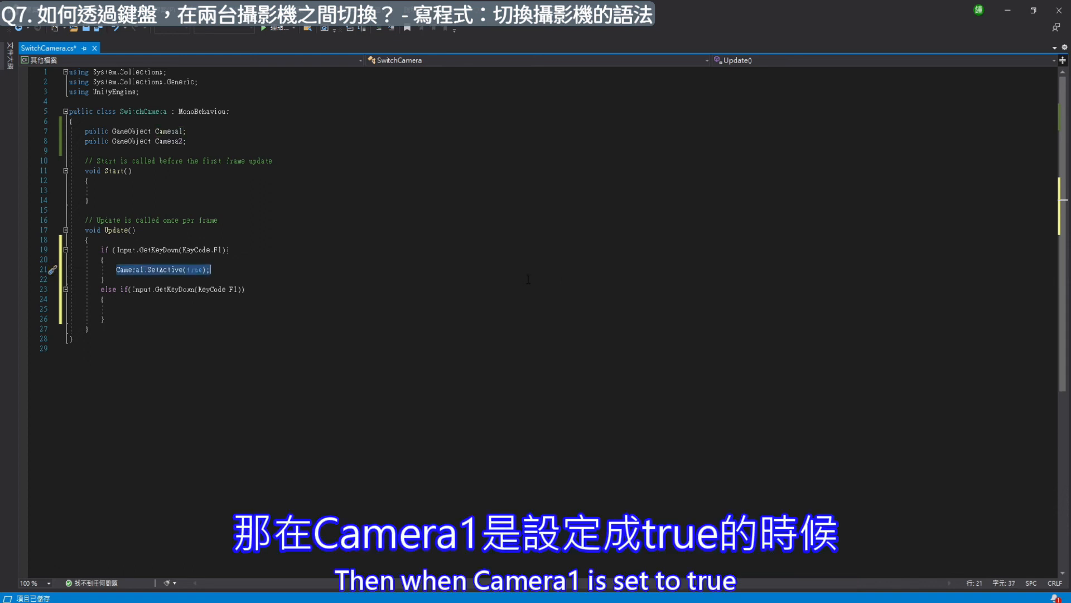
key(ctrl+c)
key(End)
key(Return)
key(ctrl+v)
key(Left)
key(Left)
key(Left)
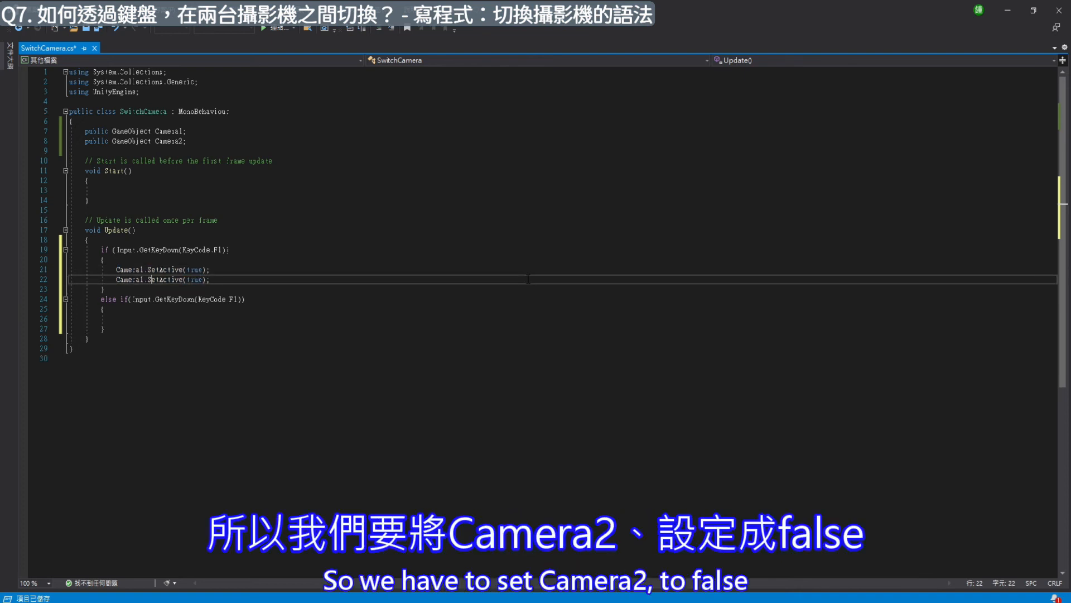
key(BackSpace)
text(2)
- Change the SetActive argument of the Camera2 line in the first if branch to false
key(End)
key(Left)
key(Left)
key(BackSpace)
key(BackSpace)
key(BackSpace)
key(BackSpace)
text(FA)
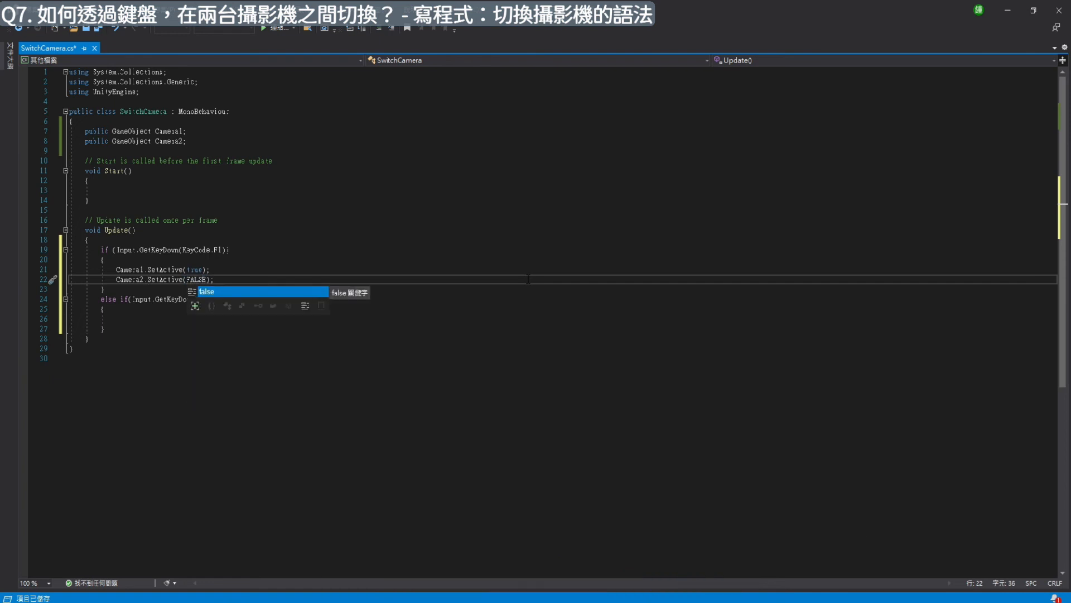
key(BackSpace)
key(BackSpace)
text(false)
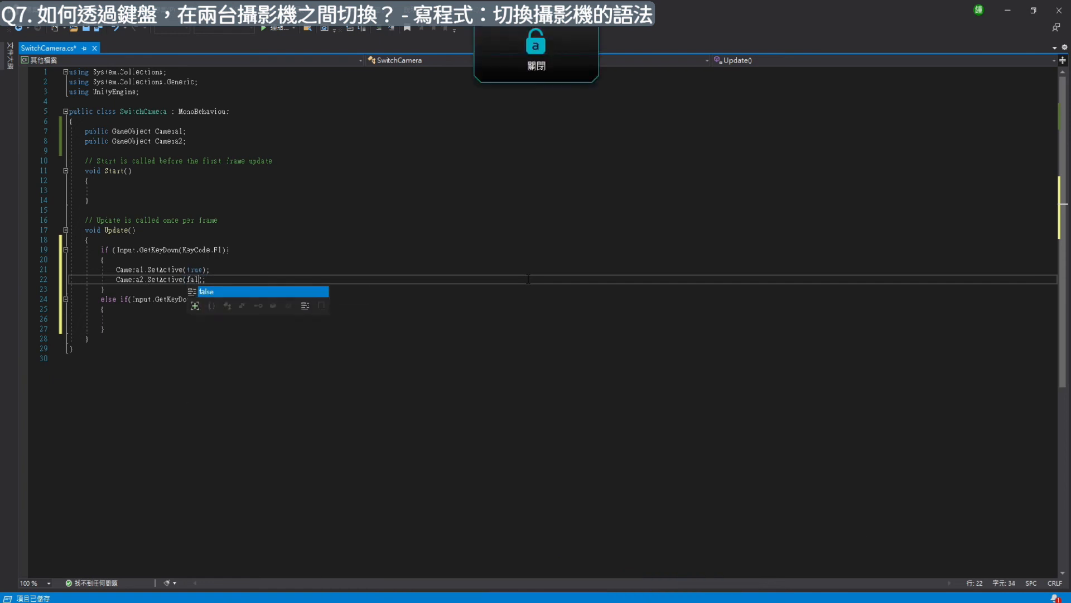
key(BackSpace)
key(BackSpace)
text(se)
key(Return)
- Copy both SetActive statements from the if branch into the braces of the else if branch
key(Up)
key(Home)
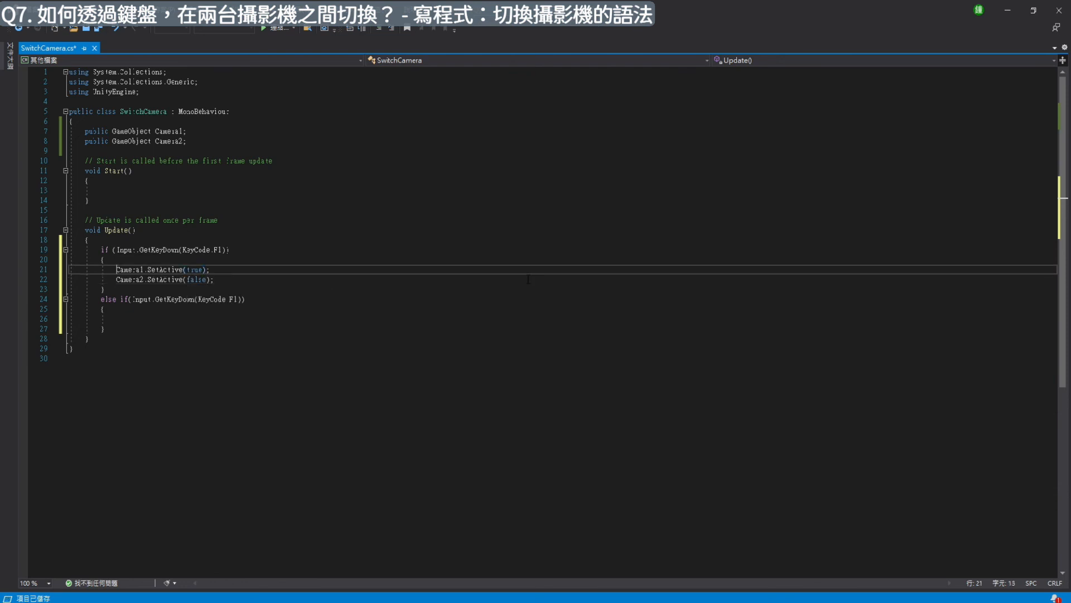
key(shift+Down)
key(shift+End)
key(Down)
key(Down)
key(Down)
key(Down)
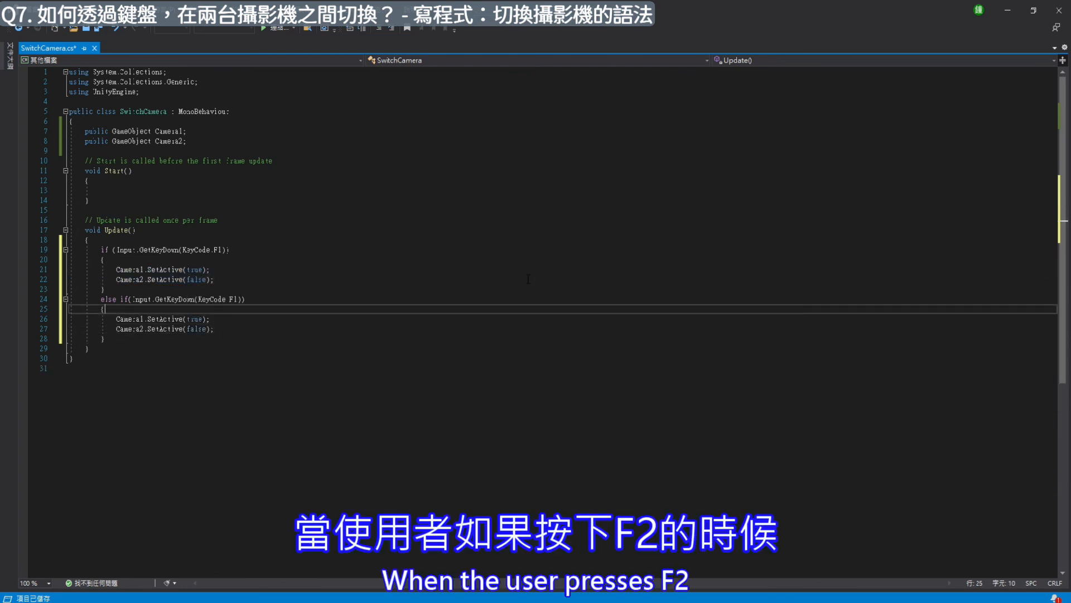
- Change the else if condition's key to KeyCode.F2
key(Up)
key(End)
key(Down)
key(Down)
- Set the Camera1.SetActive argument in the else if branch to false
key(Left)
key(Left)
key(Left)
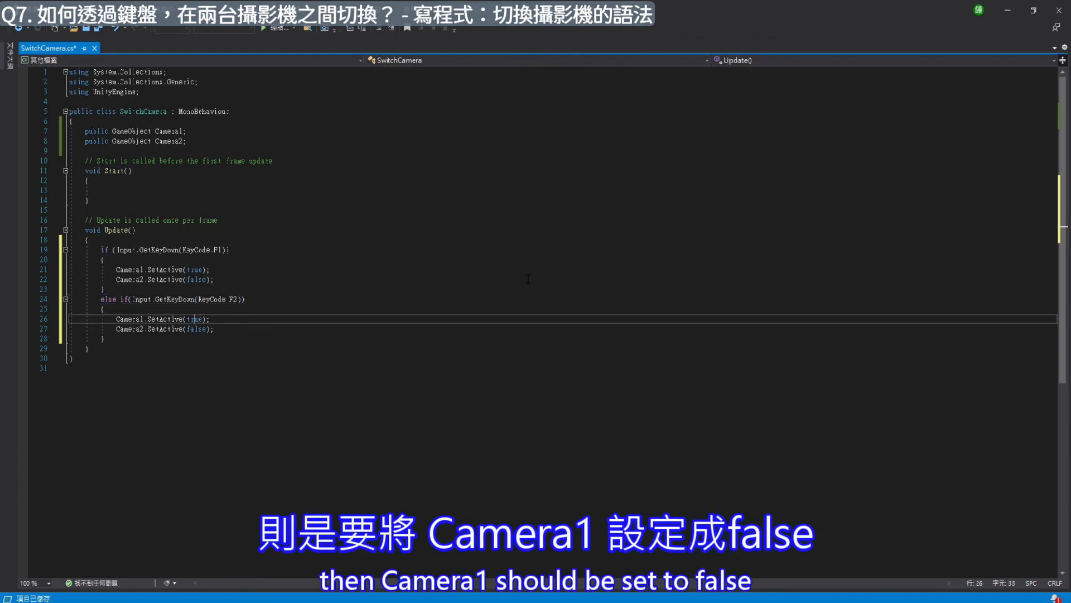
key(ctrl+shift+Right)
text(fa)
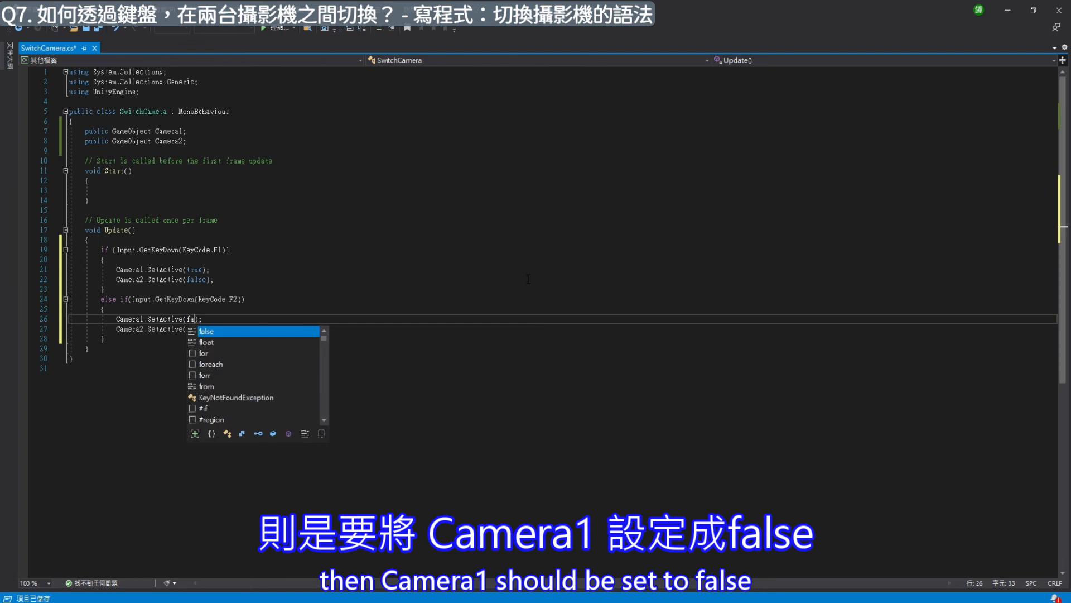
key(Tab)
- Set the Camera2.SetActive argument in the else if branch to true and save the script
key(Down)
key(BackSpace)
key(BackSpace)
key(BackSpace)
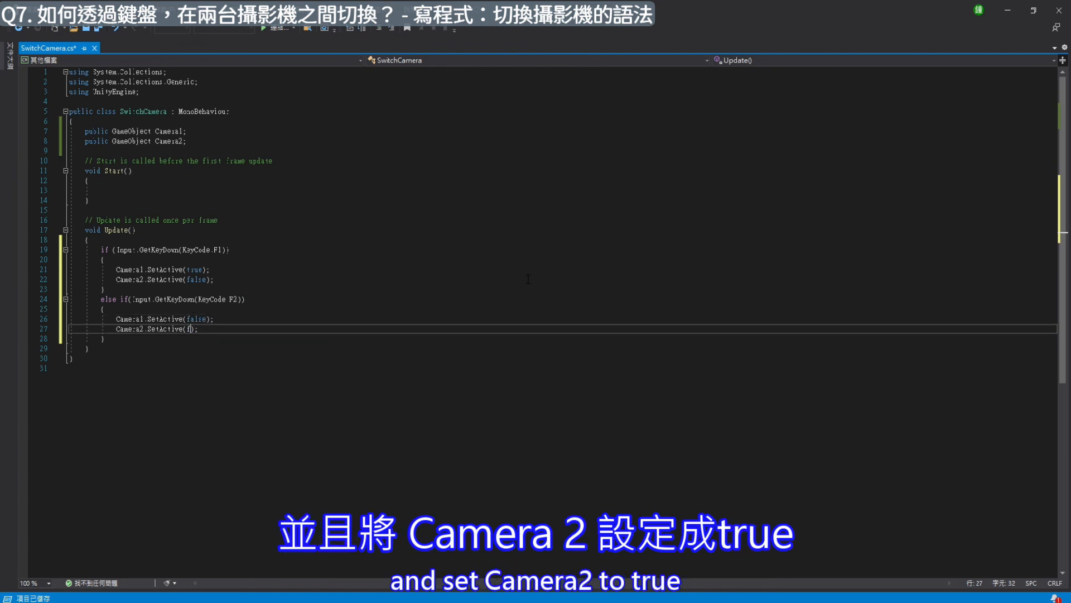
text(true)
key(Tab)
key(Up)
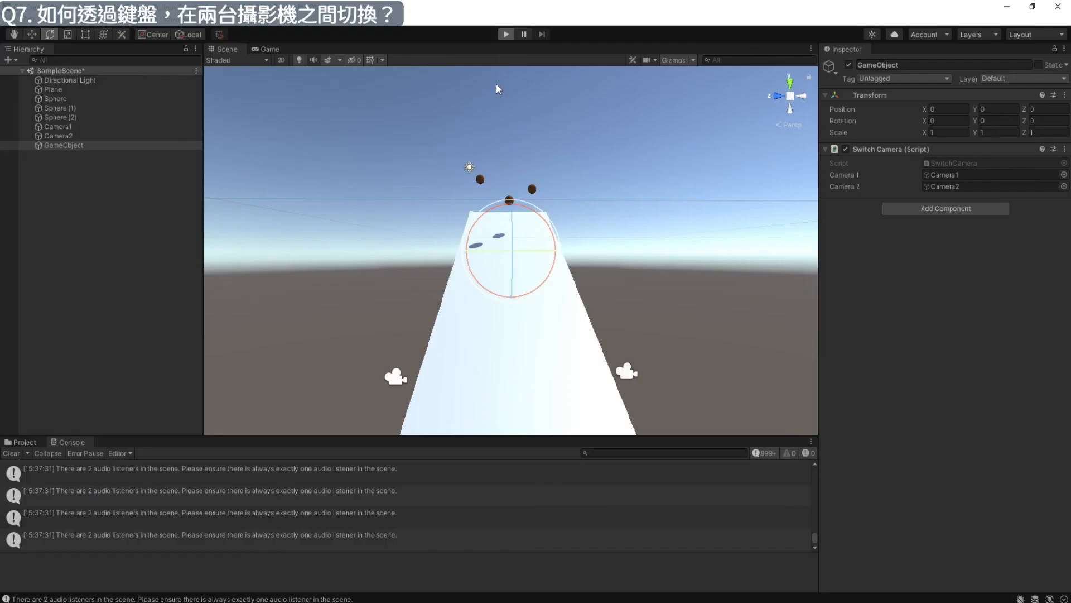
- Test the SwitchCamera script in Unity's Play mode by toggling repeatedly between Camera1 and Camera2, and stop the run
key(F2)
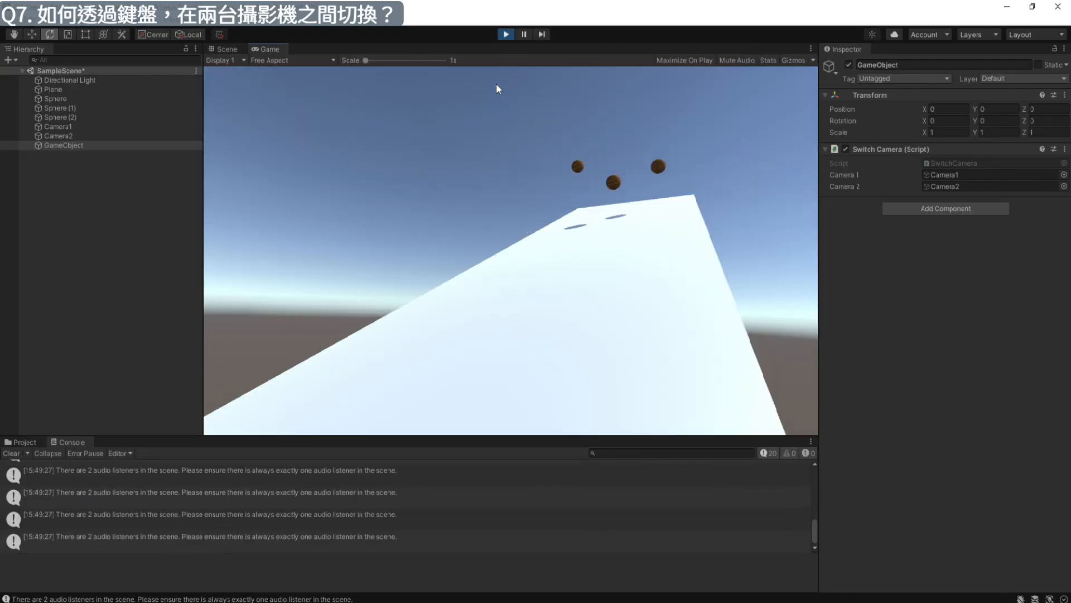
key(F1)
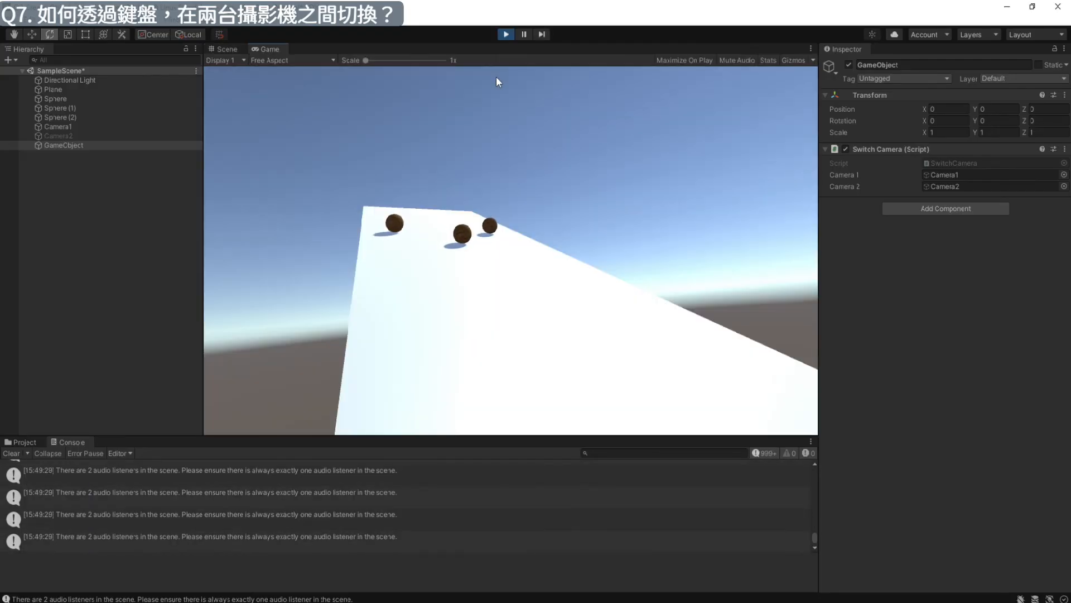
key(F2)
key(F1)
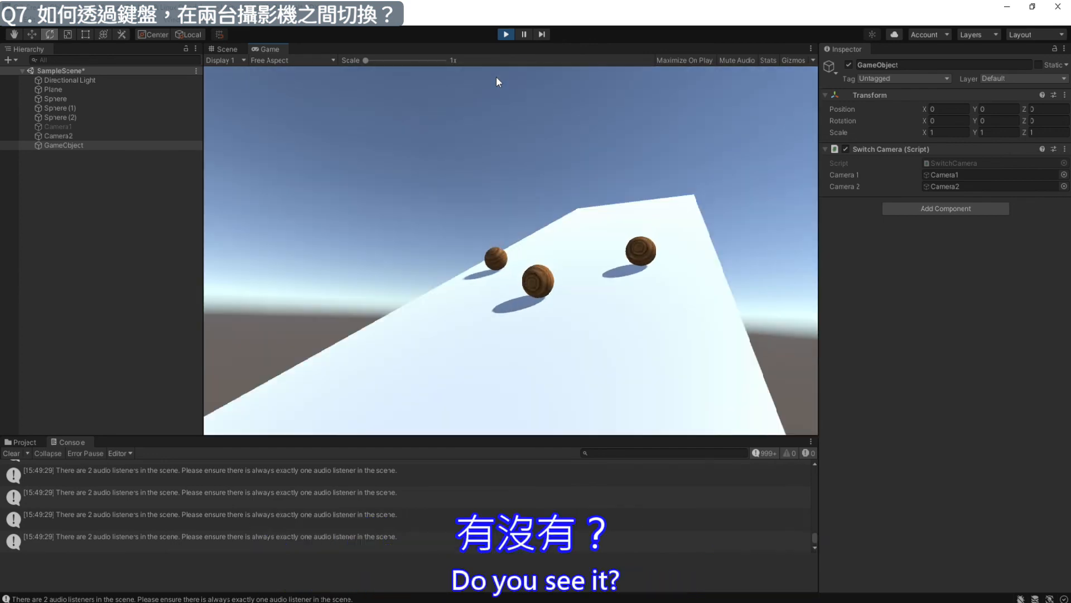
key(F1)
key(F2)
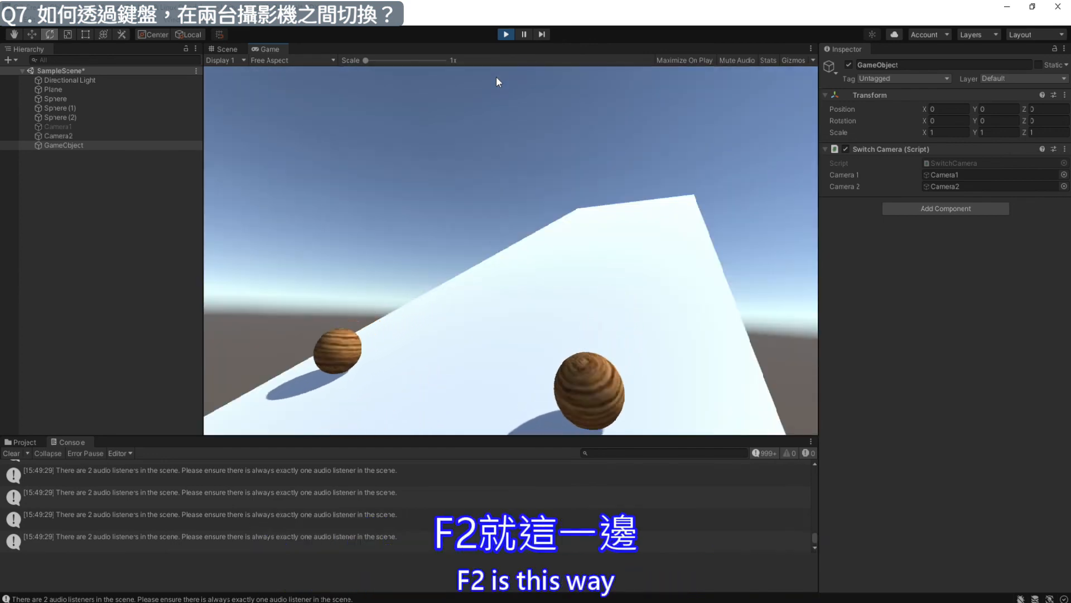
click(507, 34)
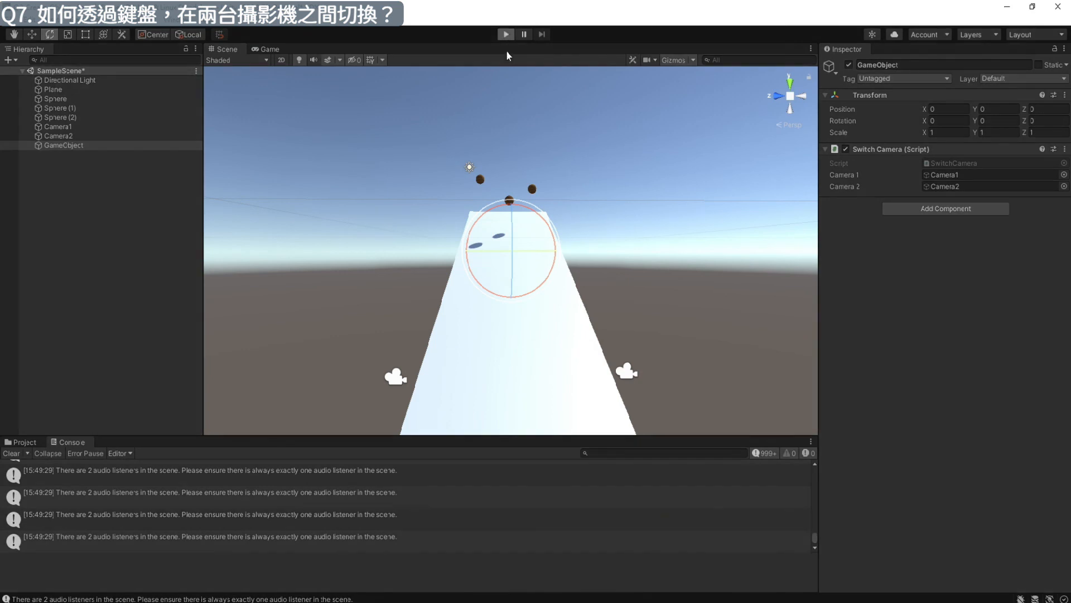
- Play the scene again and alternate between the Camera1 and Camera2 views while the spheres roll down the plane
key(ctrl+p)
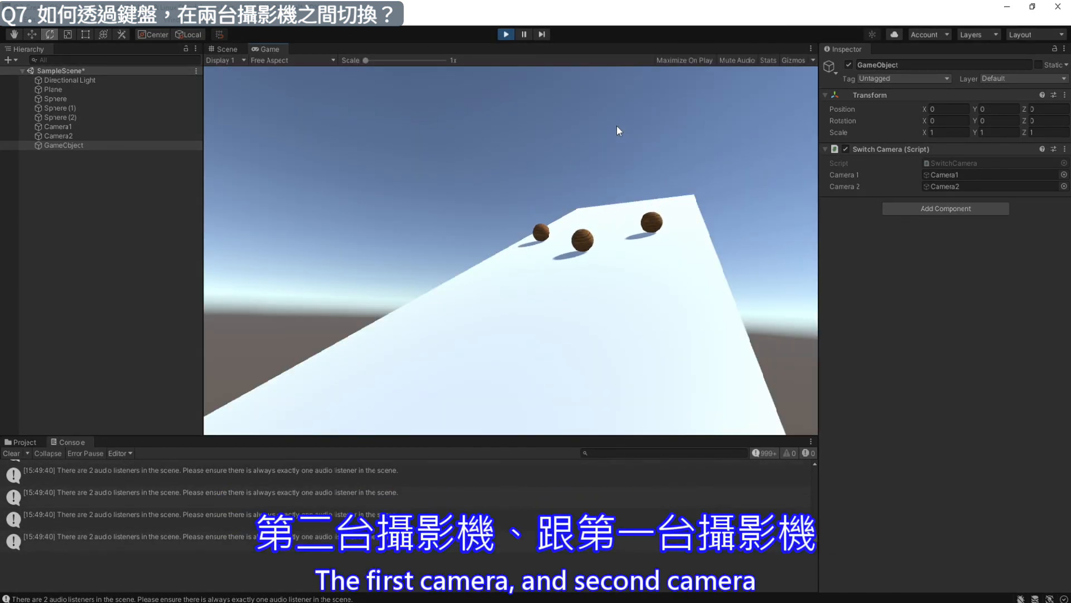
key(F1)
key(F2)
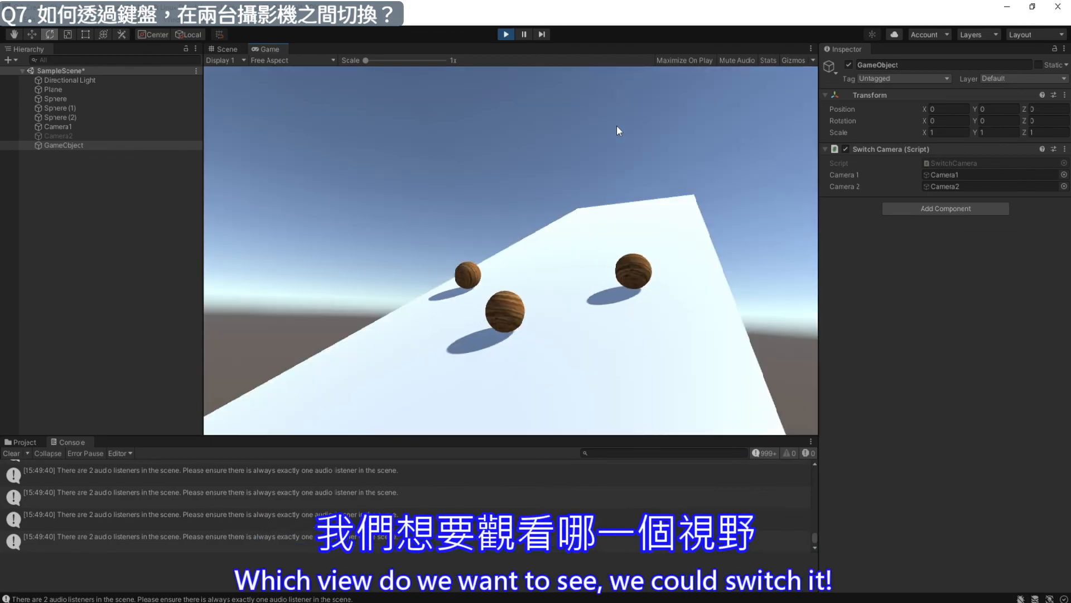
key(F1)
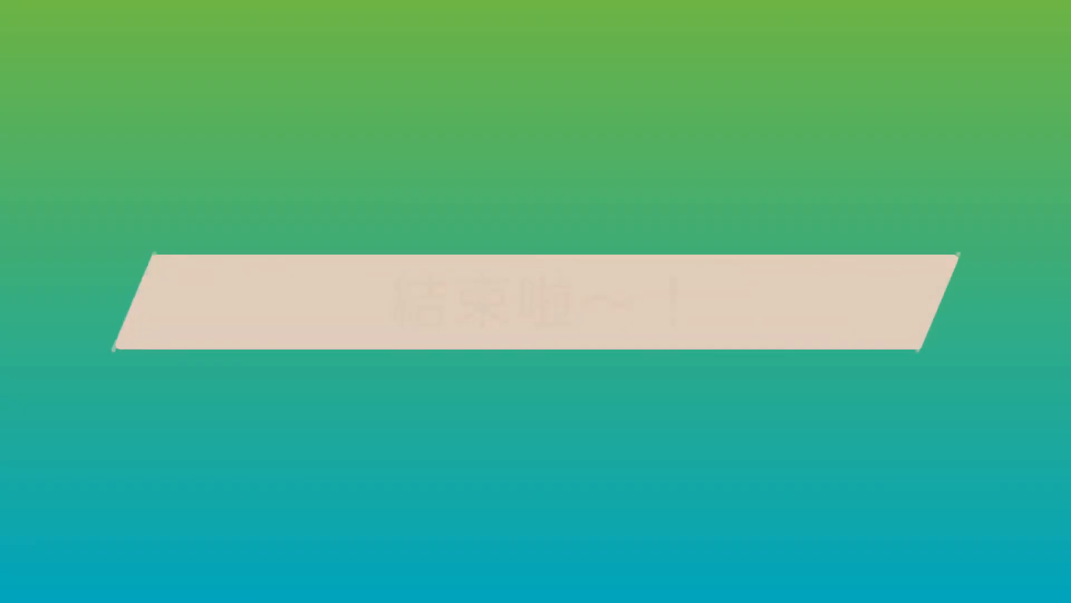